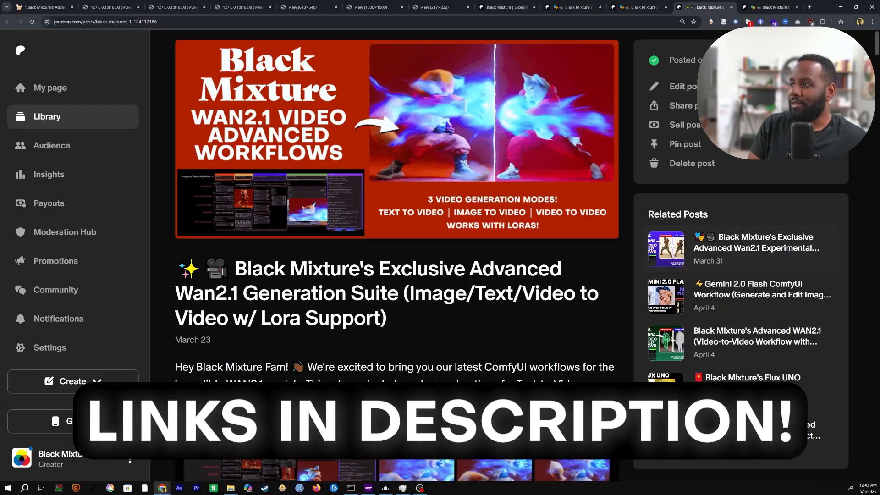
- Look over the Patreon posts for the Wan2.1 advanced video workflows, including the experimental start/end frame image-to-video post
click(768, 5)
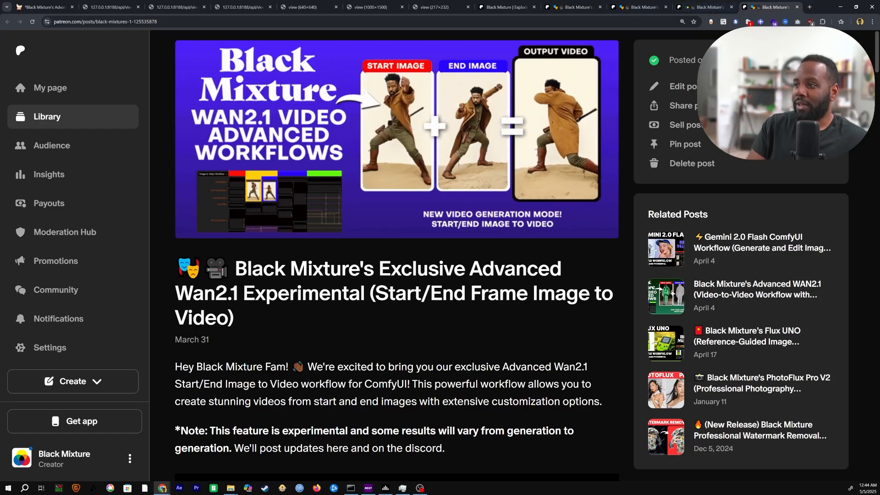
click(639, 7)
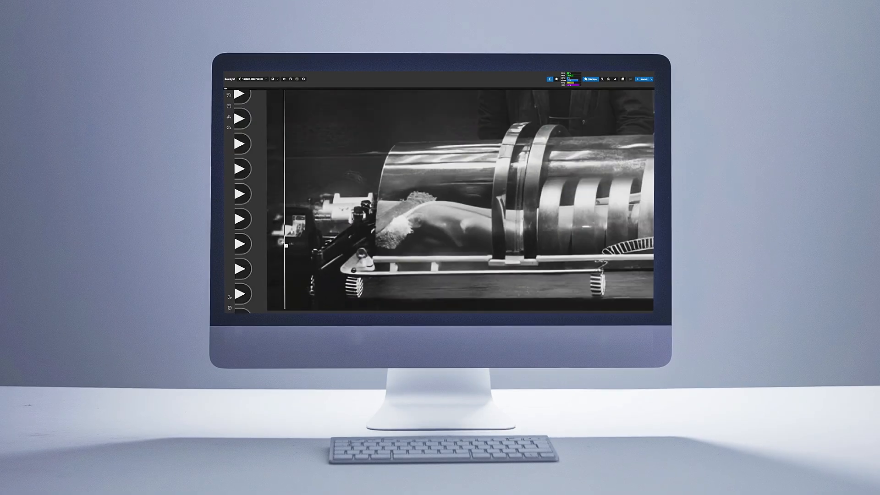
- Examine the upscaled black-and-white laboratory image in ComfyUI's image comparer, sweeping the comparison divider across it
scroll(284, 244, down, 15)
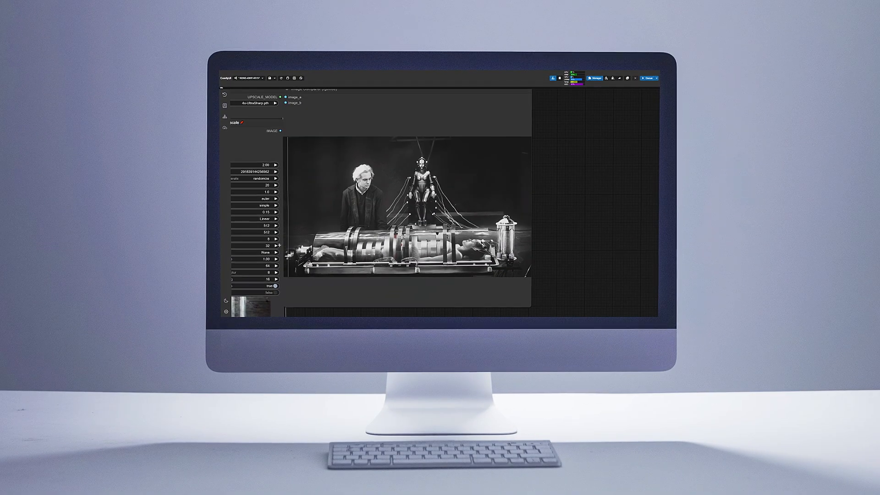
scroll(295, 243, down, 7)
drag(298, 243, 511, 232)
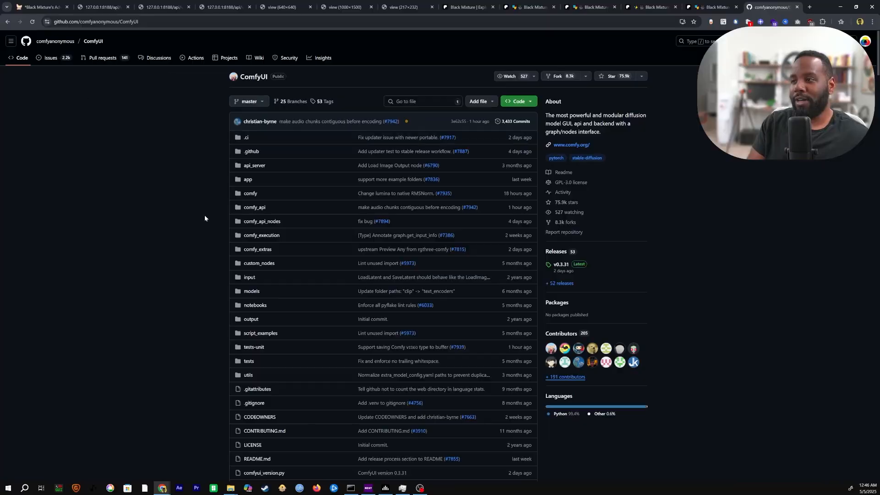
- View the ComfyUI repository page on GitHub and return to the Wan2.1 workflow posts on Patreon
scroll(213, 138, down, 15)
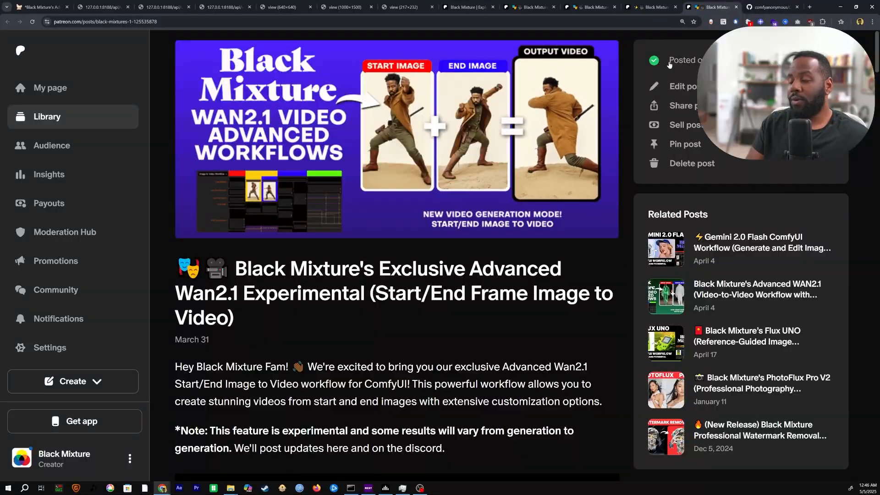
click(651, 7)
click(524, 6)
click(525, 4)
click(586, 4)
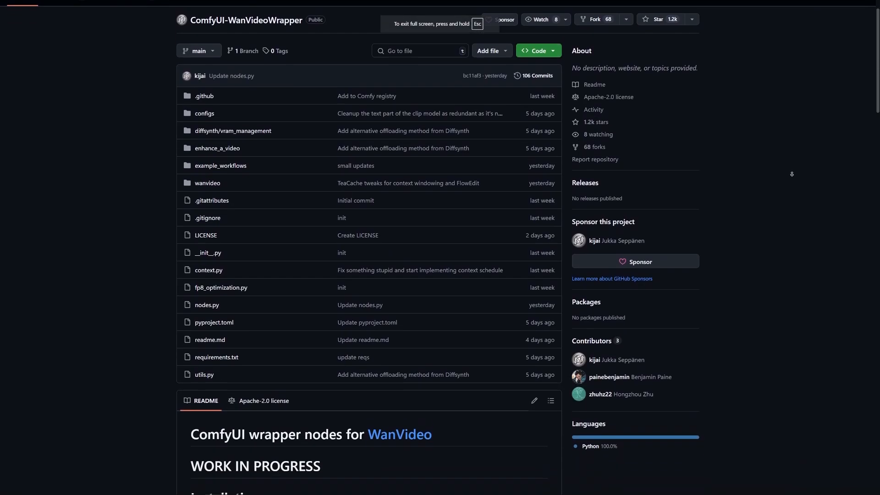
- Look through the ComfyUI-WanVideoWrapper readme on GitHub and play the TeaCache example video
scroll(791, 174, down, 20)
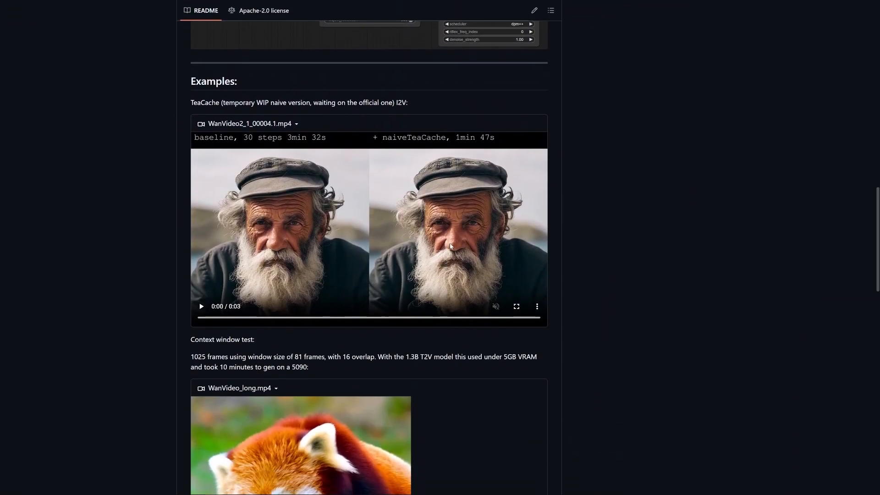
click(451, 246)
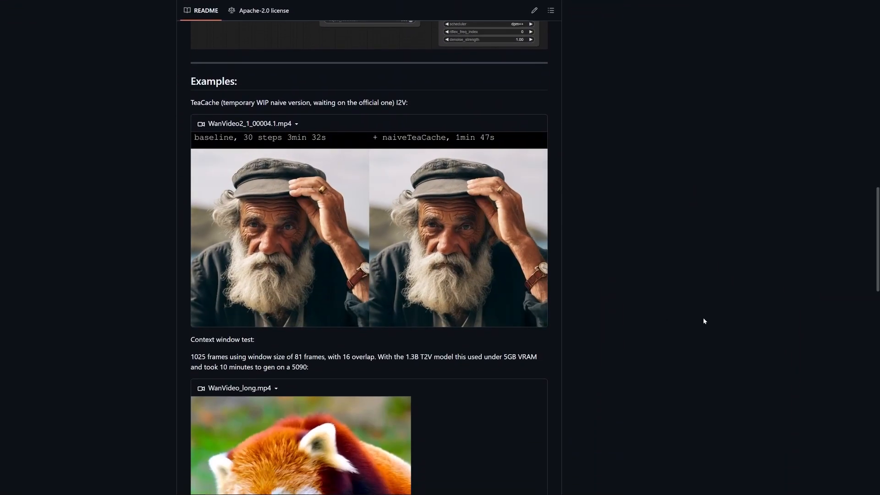
key(ctrl+plus)
key(ctrl+plus)
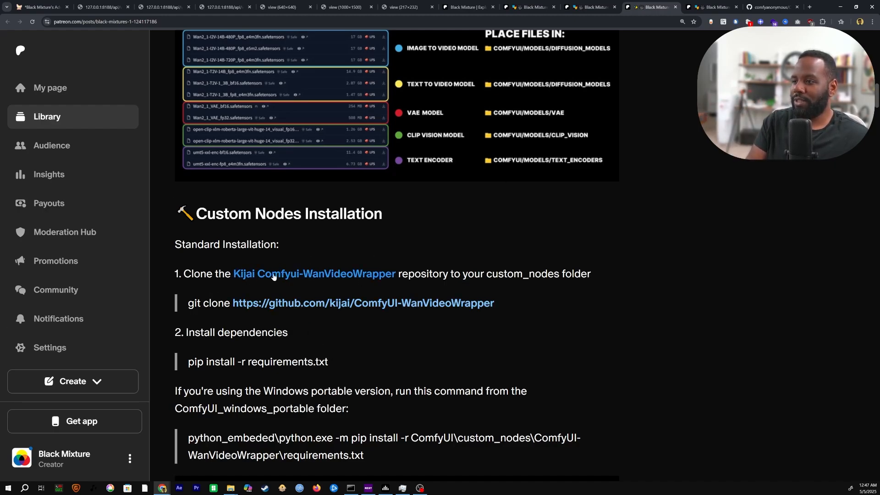
- Copy the git clone command for ComfyUI-WanVideoWrapper from the post's Custom Nodes Installation section
triple_click(504, 301)
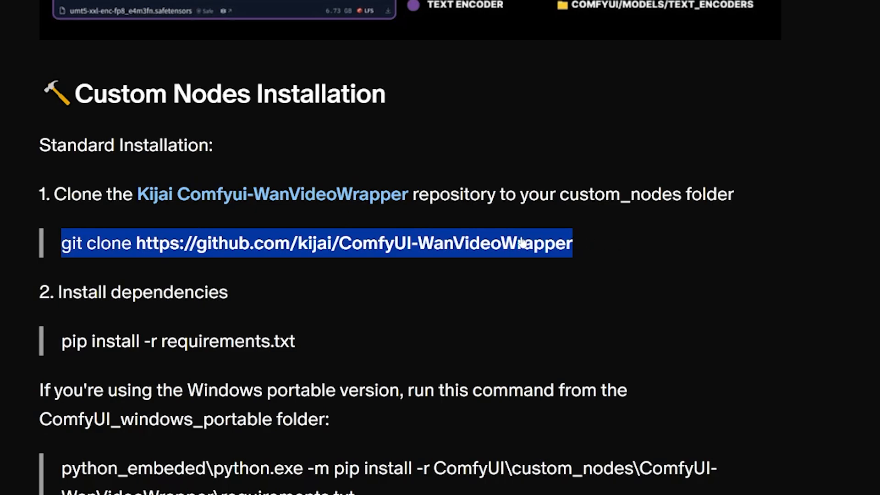
right_click(463, 302)
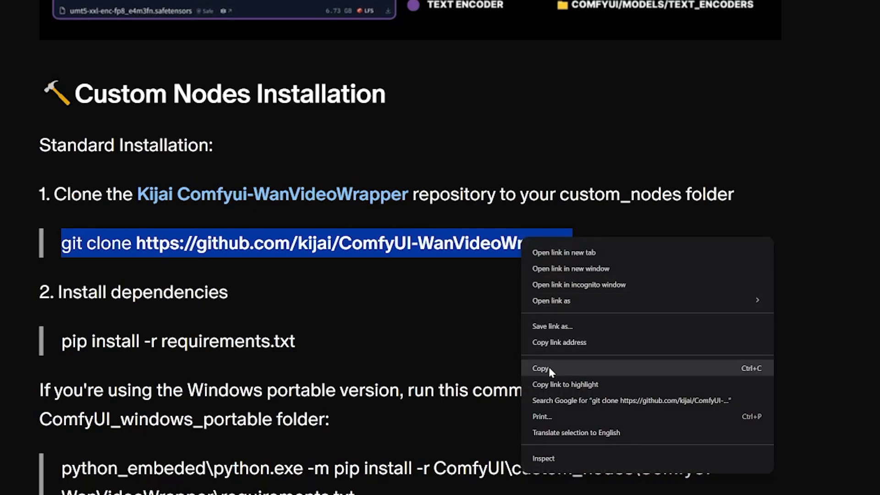
click(541, 368)
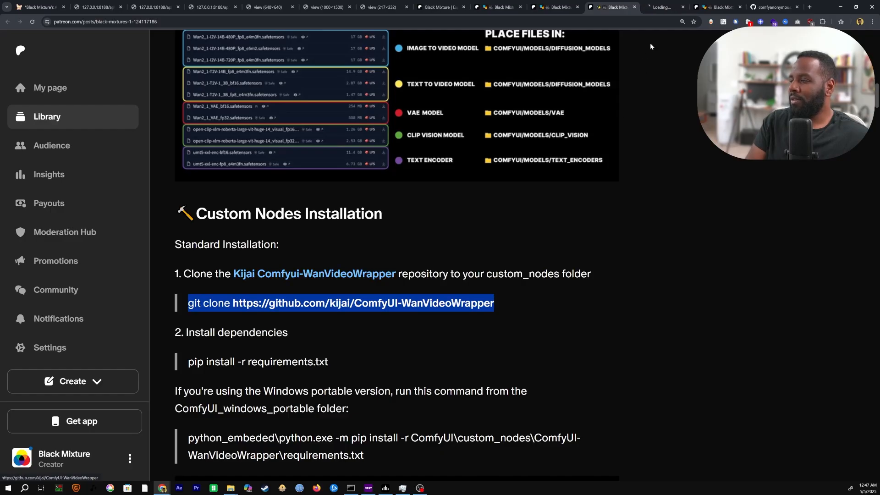
- View the linked Kijai ComfyUI-WanVideoWrapper repository on GitHub and return to the installation post
click(320, 243)
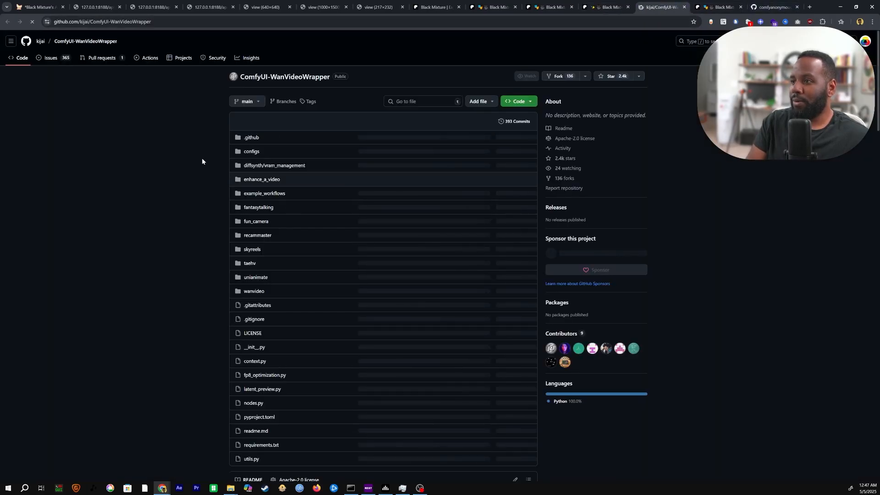
scroll(315, 254, down, 15)
click(598, 4)
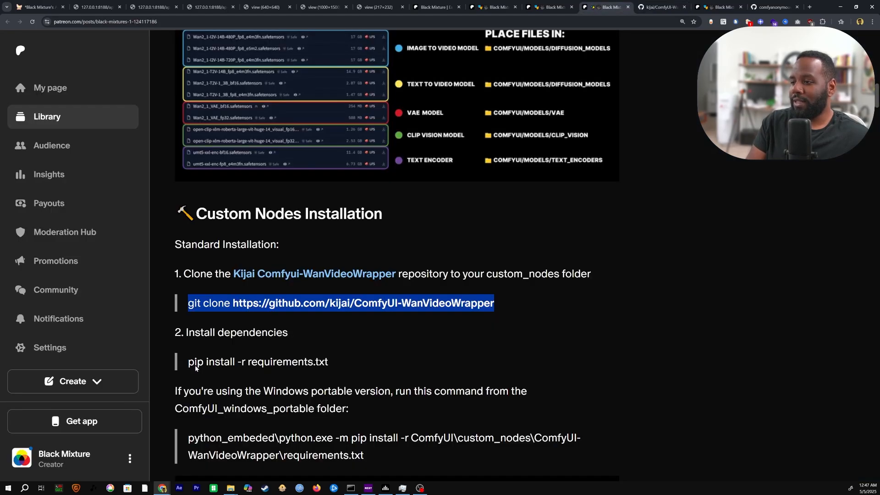
- Switch to File Explorer and open the custom_nodes folder inside ComfyUI_windows_portable\ComfyUI
scroll(196, 368, down, 2)
click(271, 331)
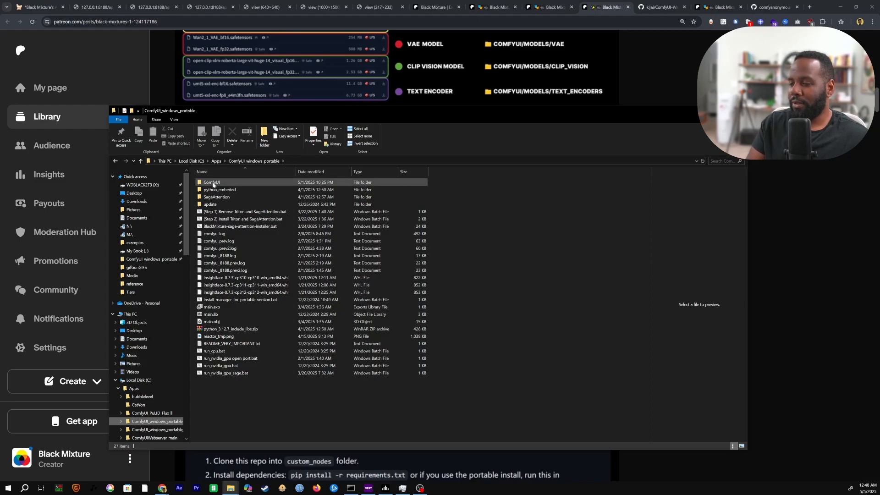
double_click(210, 182)
scroll(215, 362, down, 3)
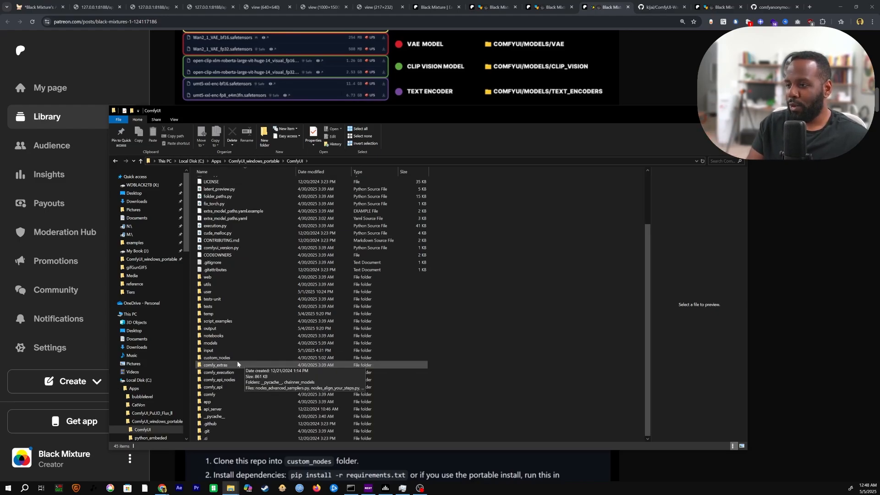
double_click(232, 360)
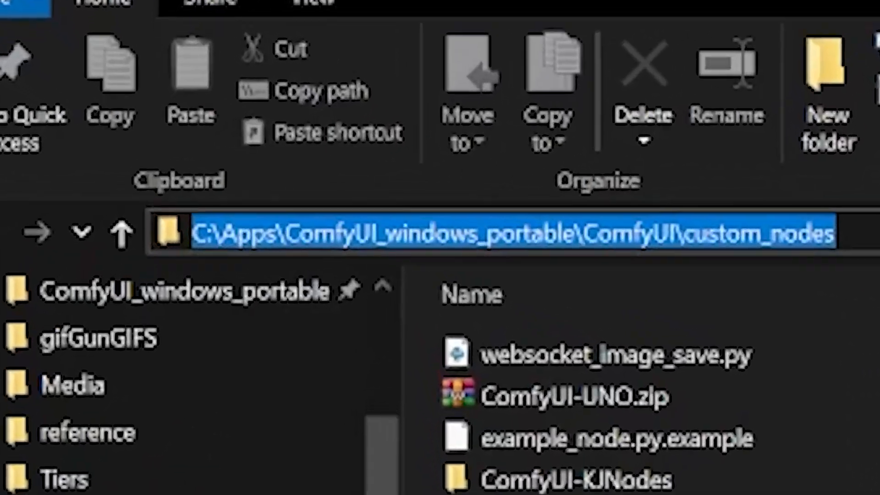
text(cmd)
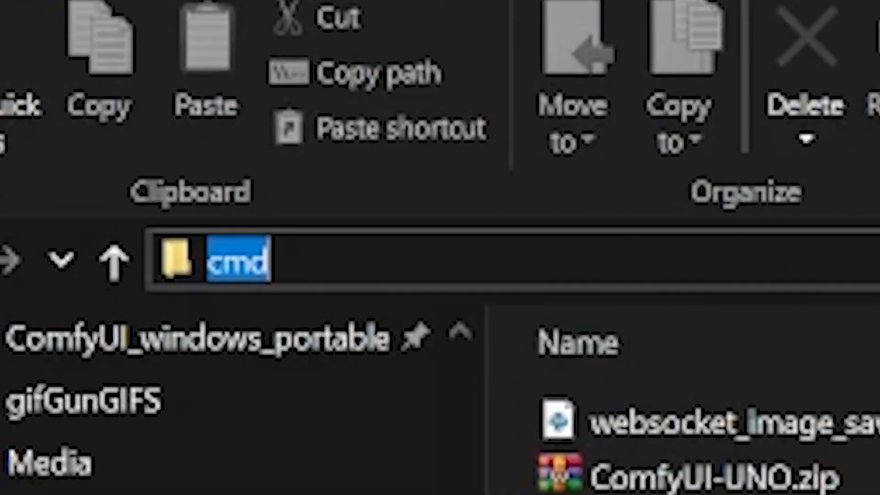
key(Return)
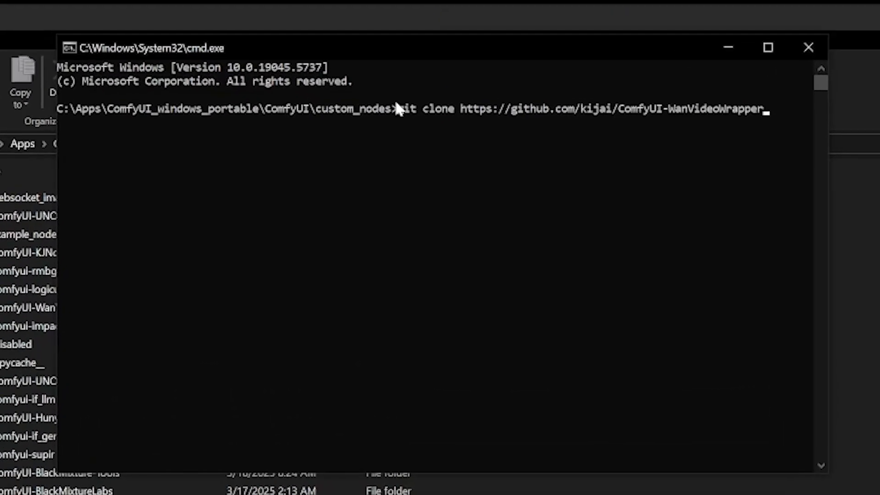
drag(375, 147, 395, 147)
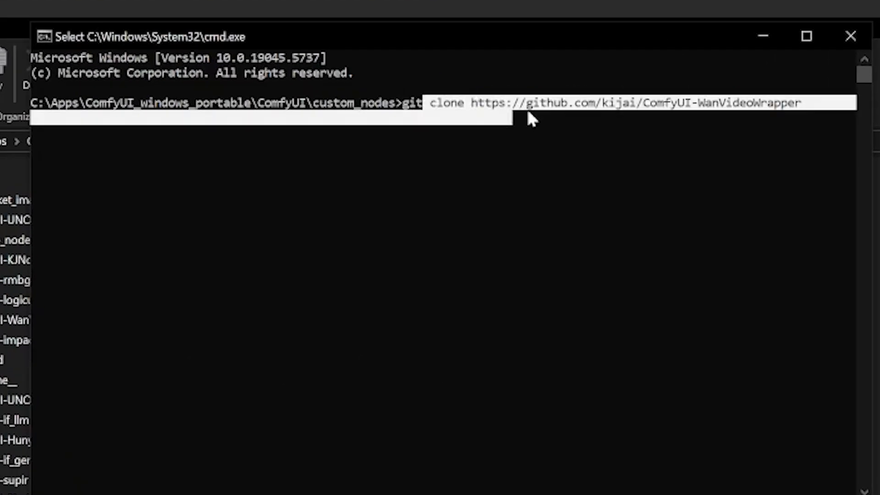
click(817, 109)
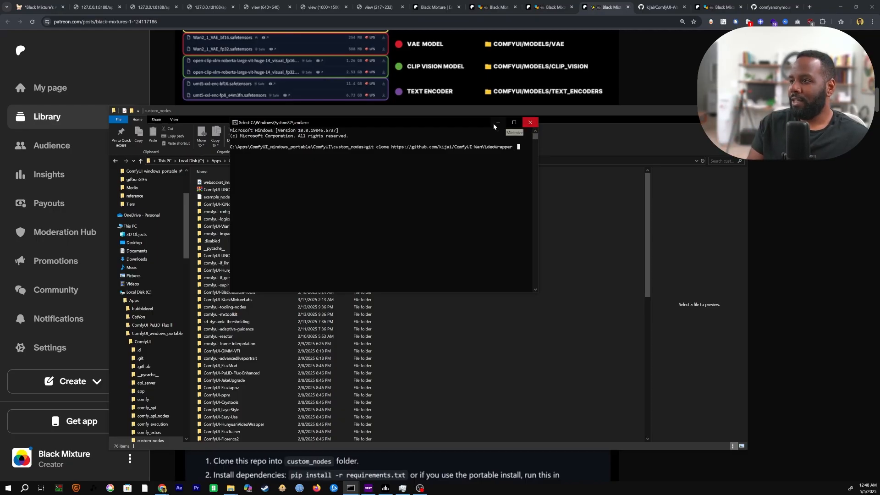
drag(457, 118, 549, 121)
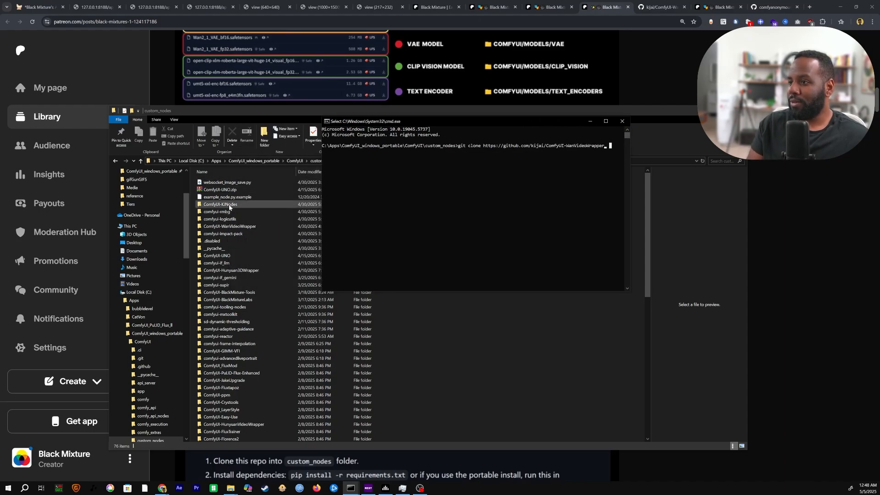
- Open a Command Prompt in the ComfyUI-WanVideoWrapper folder, enter git pull without running it, and put the prompt and folder windows away
click(229, 206)
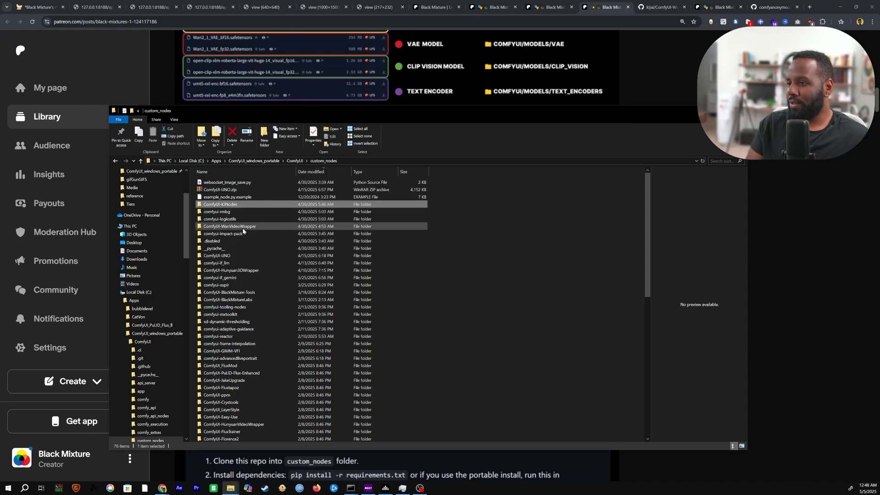
double_click(239, 227)
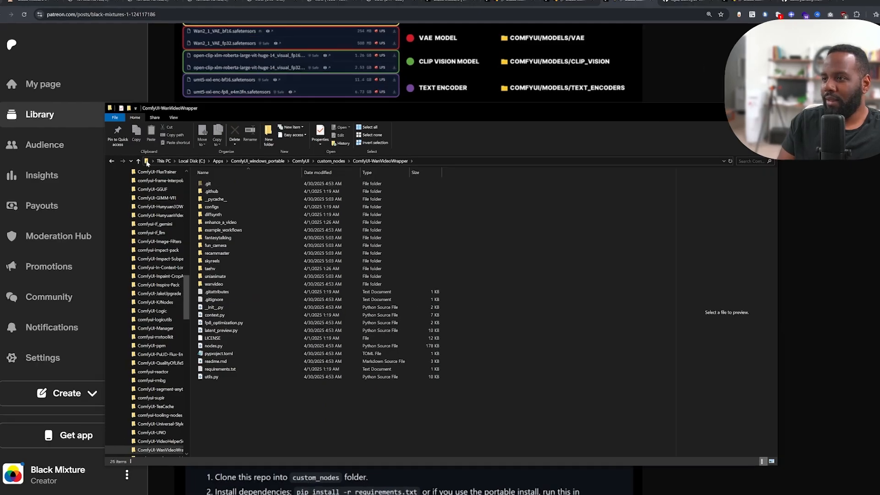
click(150, 163)
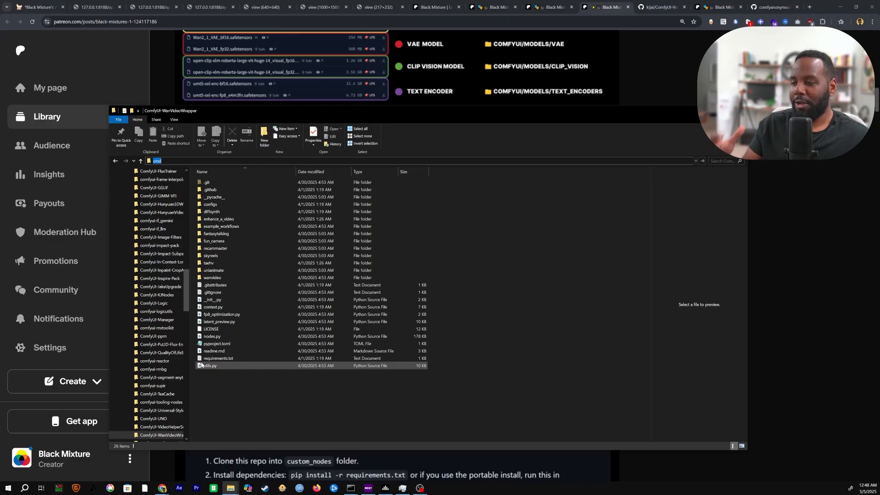
text(git pu)
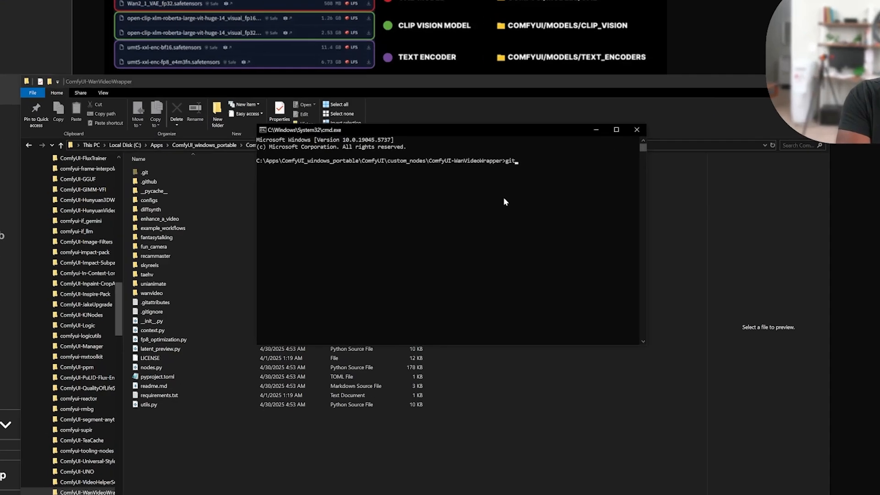
text(ll)
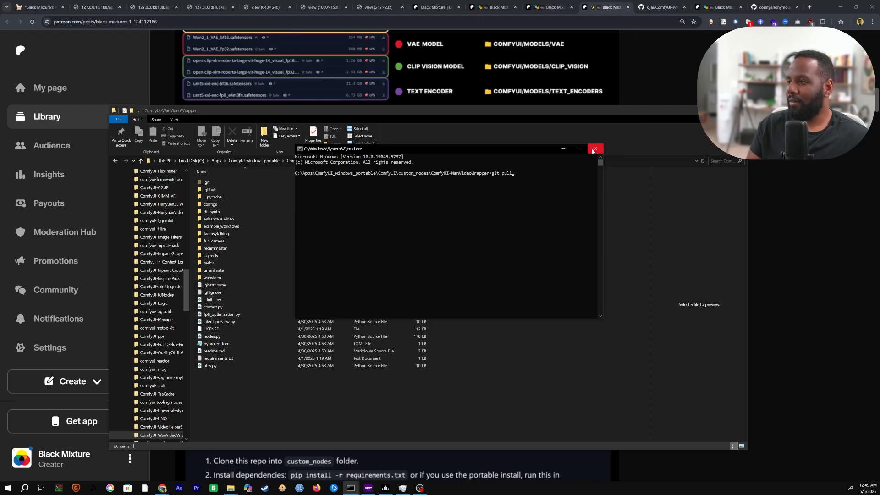
click(566, 149)
click(697, 110)
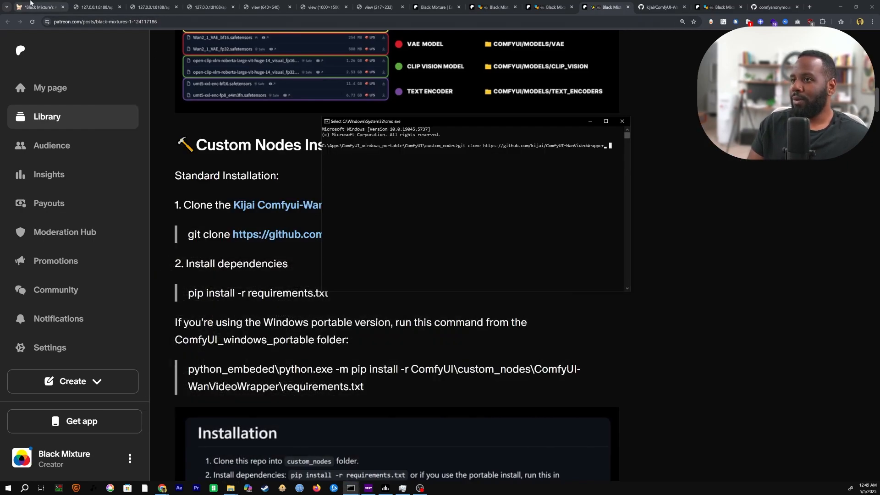
- Switch to the Phantom Wan2.1 S2V workflow in ComfyUI and open the Custom Nodes Manager
click(41, 7)
scroll(470, 283, down, 3)
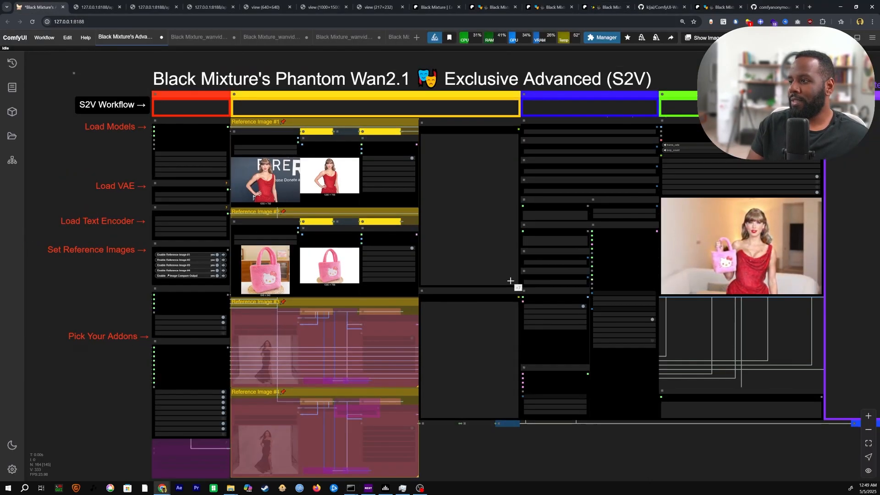
scroll(651, 198, up, 3)
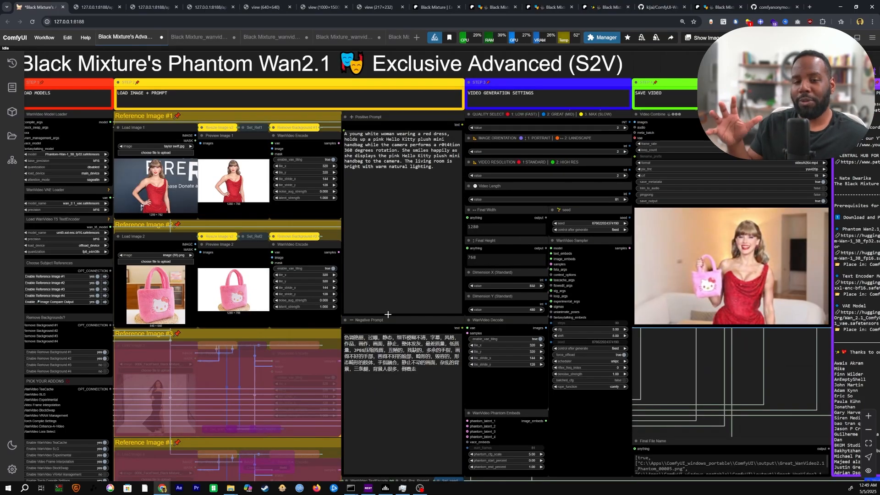
scroll(406, 225, down, 1)
drag(423, 227, 426, 223)
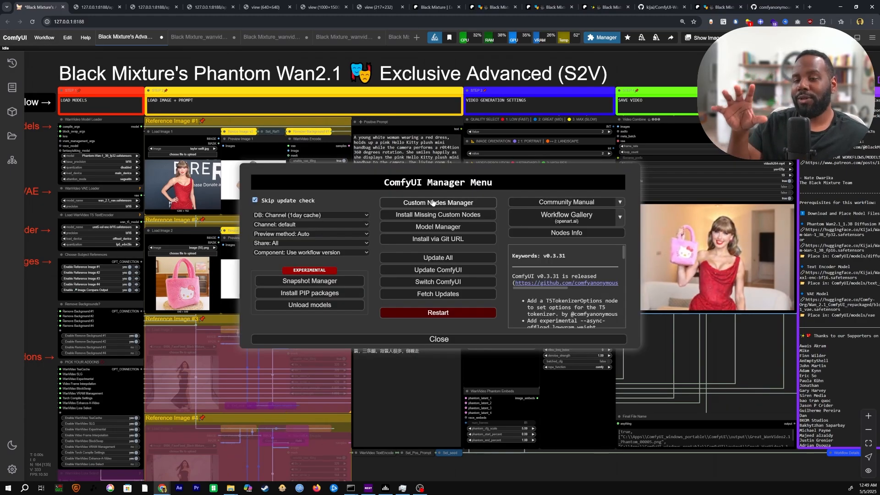
click(435, 204)
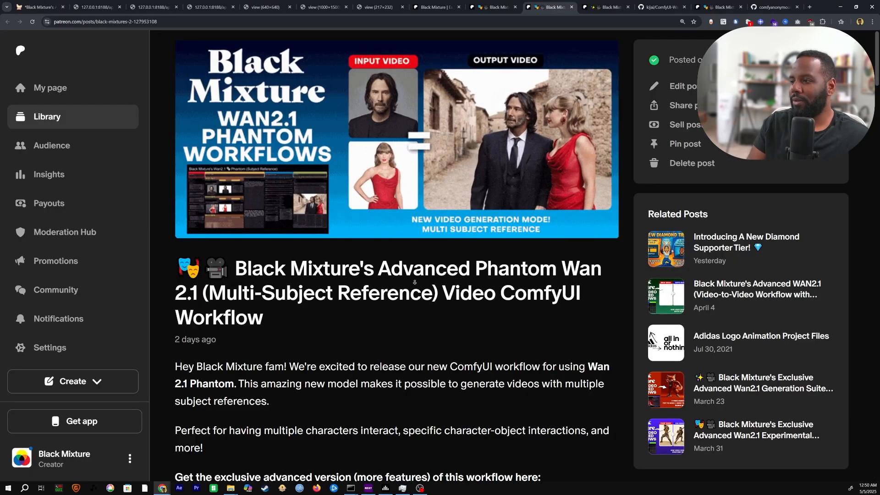
- Find the Model & Node Setup section of the Patreon post and open the Phantom-Wan-1_3B_fp32.safetensors link in a new tab
scroll(416, 305, down, 1)
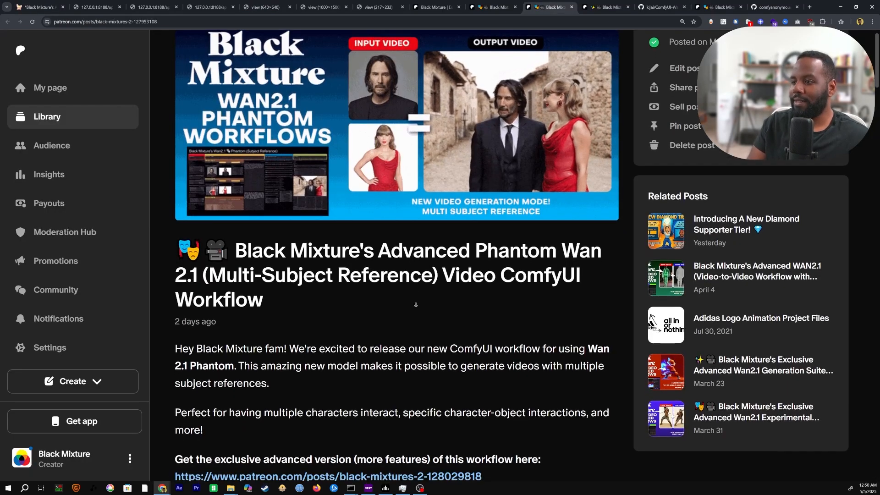
scroll(416, 305, down, 5)
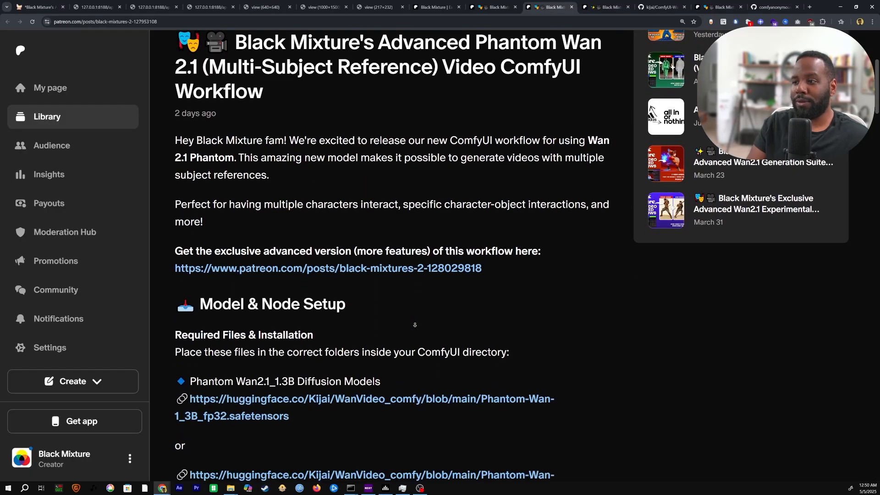
scroll(415, 324, down, 4)
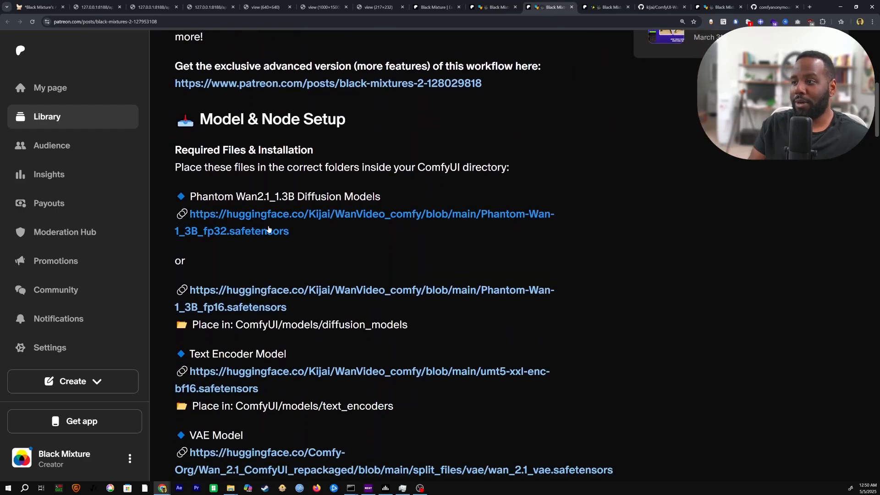
ctrl+click(263, 231)
- Check the diffusion model's ComfyUI/models/diffusion_models placement and open the Phantom-Wan-1_3B_fp16.safetensors link in a new tab
scroll(402, 307, down, 3)
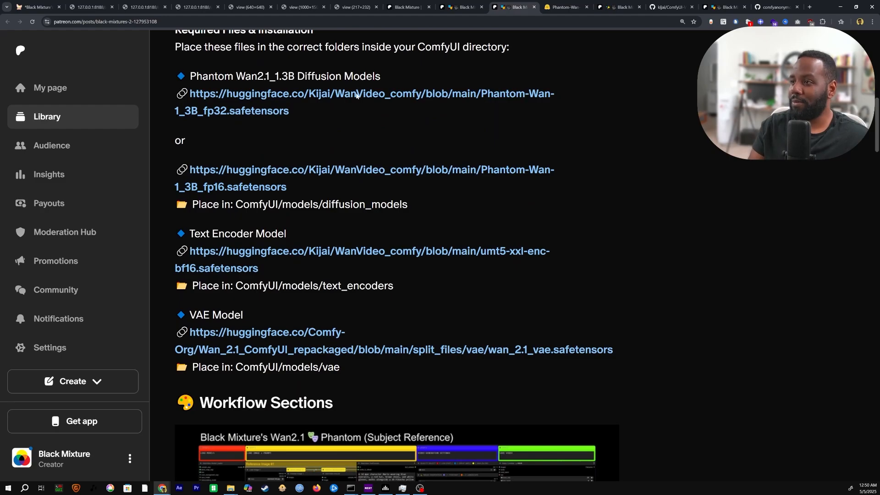
scroll(325, 189, down, 1)
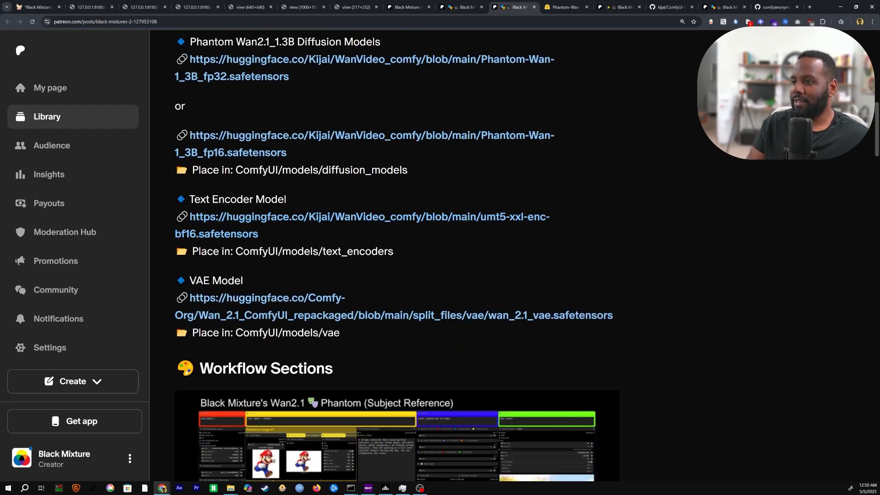
drag(192, 170, 411, 176)
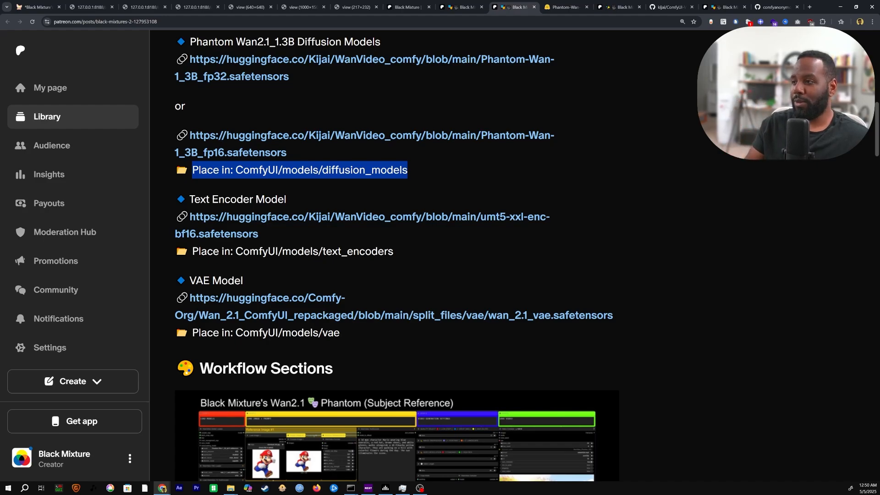
scroll(209, 198, down, 1)
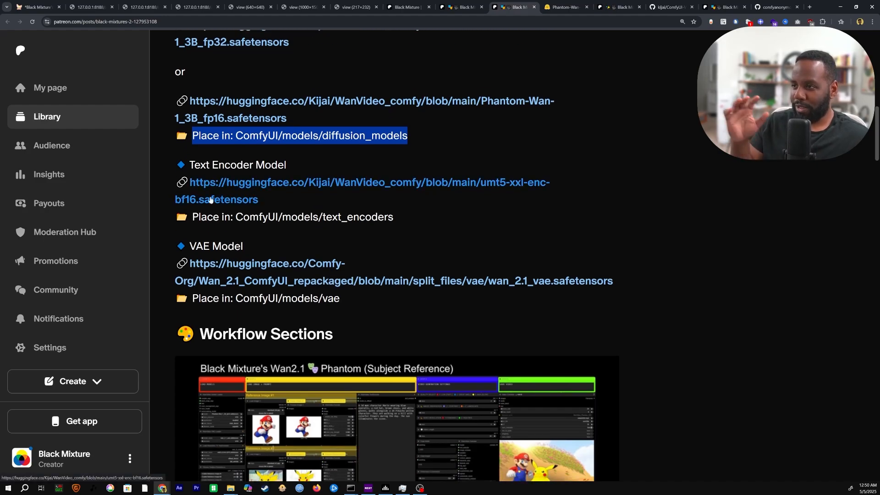
click(320, 233)
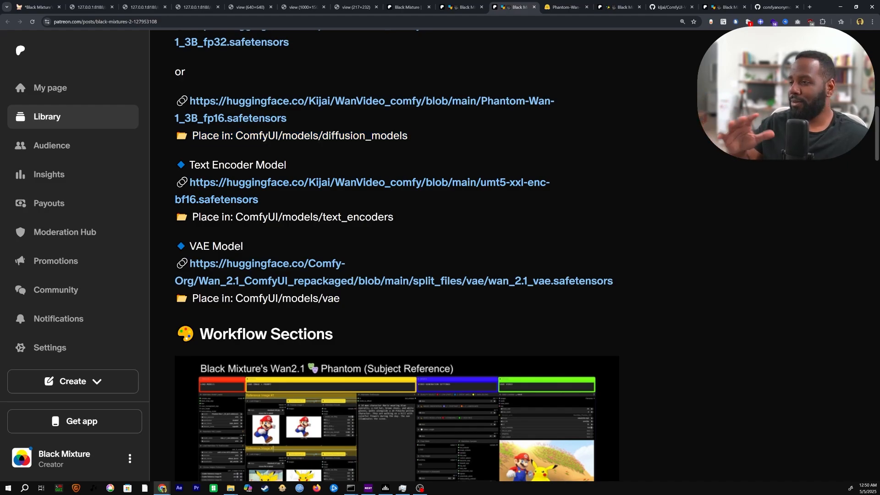
middle_click(206, 105)
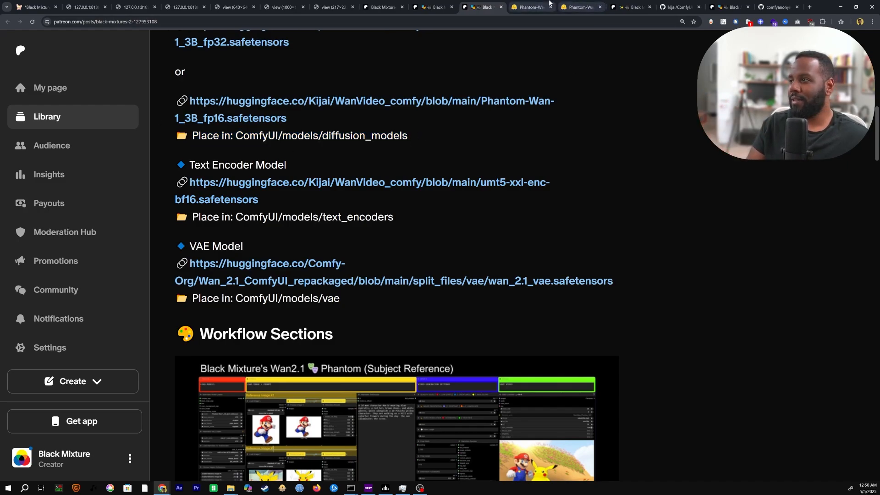
- Start downloading Phantom-Wan-1_3B_fp32.safetensors, browse to ComfyUI_windows_portable\ComfyUI\models\diffusion_models as the save folder, and cancel the save
click(548, 5)
click(141, 179)
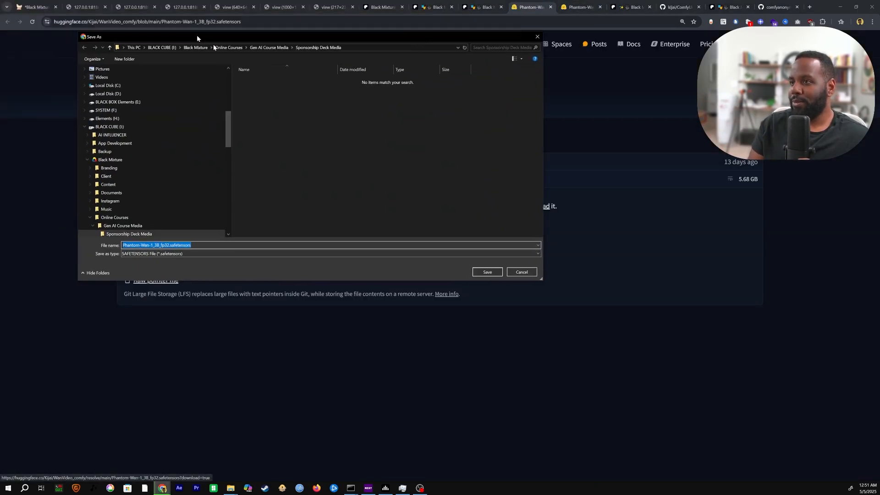
scroll(265, 211, up, 3)
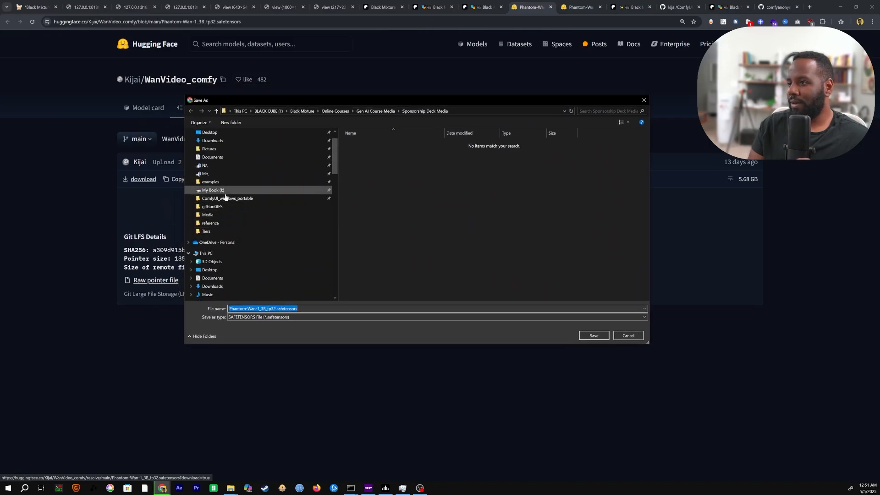
click(224, 198)
double_click(362, 144)
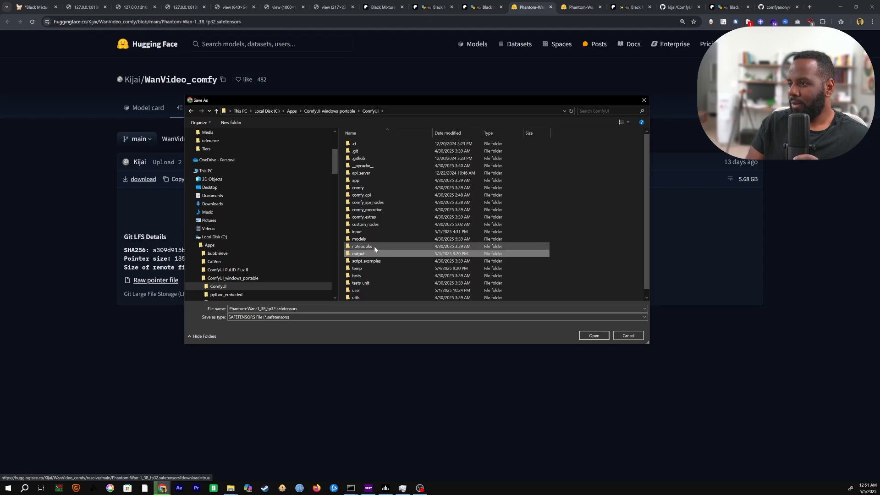
double_click(359, 239)
scroll(380, 201, down, 2)
double_click(375, 219)
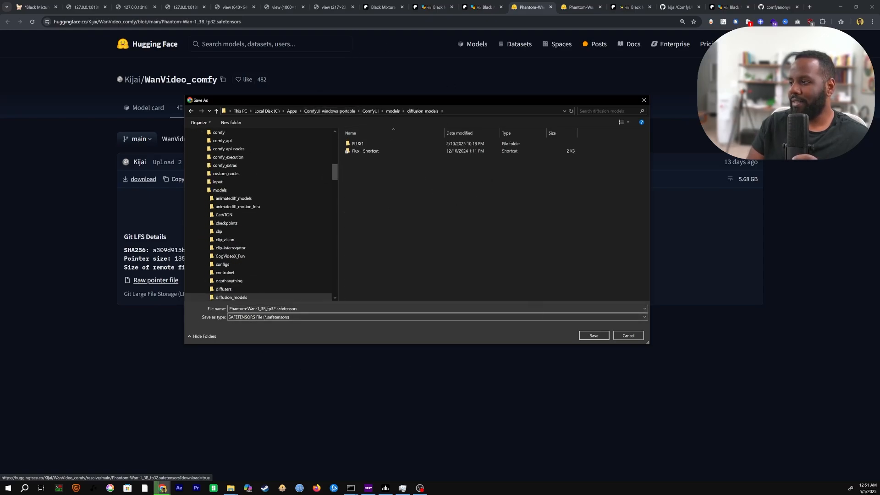
click(630, 337)
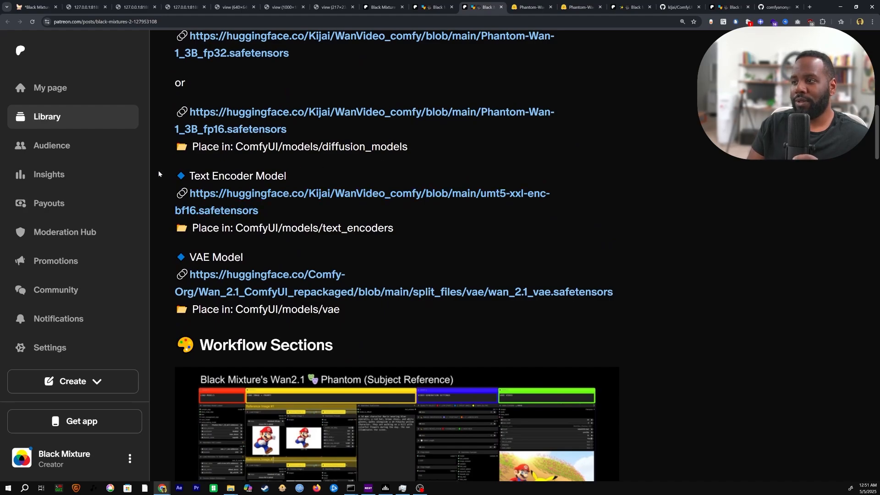
- Review the text encoder and VAE links with their target folders, plus the workflow section overview in the Patreon post
drag(293, 228, 432, 229)
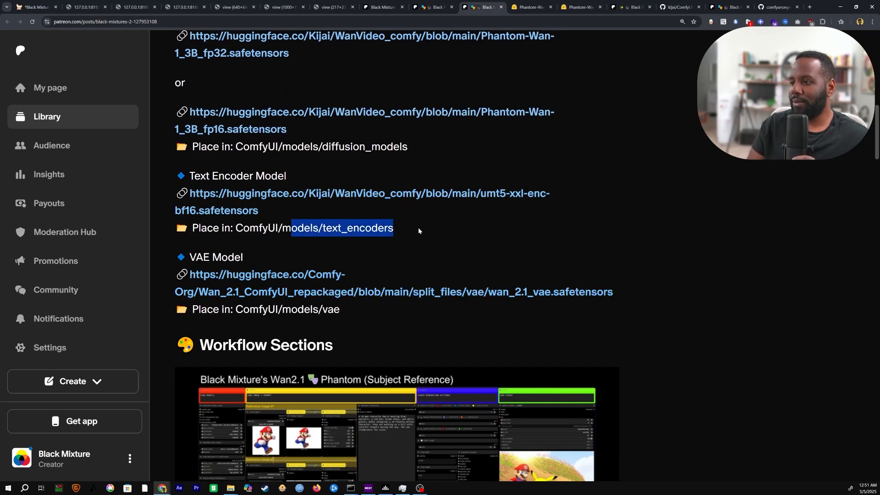
scroll(418, 231, down, 1)
drag(282, 275, 398, 294)
click(400, 294)
scroll(403, 293, down, 10)
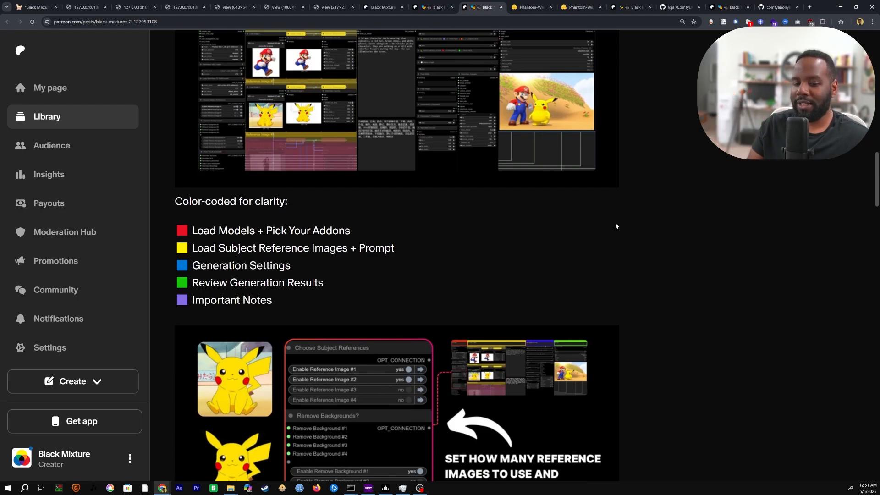
scroll(615, 226, down, 9)
- Switch to the ComfyUI S2V workflow and examine its model loading, reference image and addon groups
key(ctrl+1)
drag(81, 253, 72, 229)
scroll(101, 290, down, 1)
drag(99, 302, 85, 278)
scroll(96, 298, up, 1)
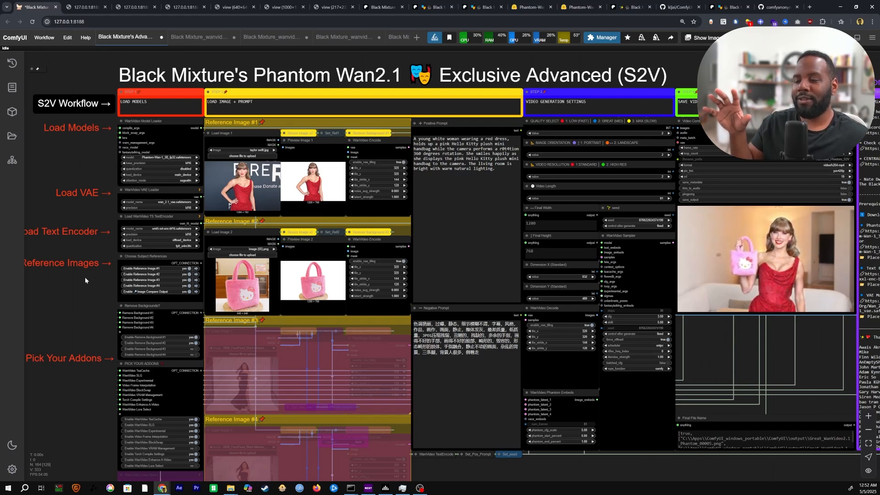
- View the top of the Exclusive Advanced Phantom Wan 2.1 Patreon post and return to the S2V workflow in ComfyUI
click(484, 7)
scroll(413, 91, up, 20)
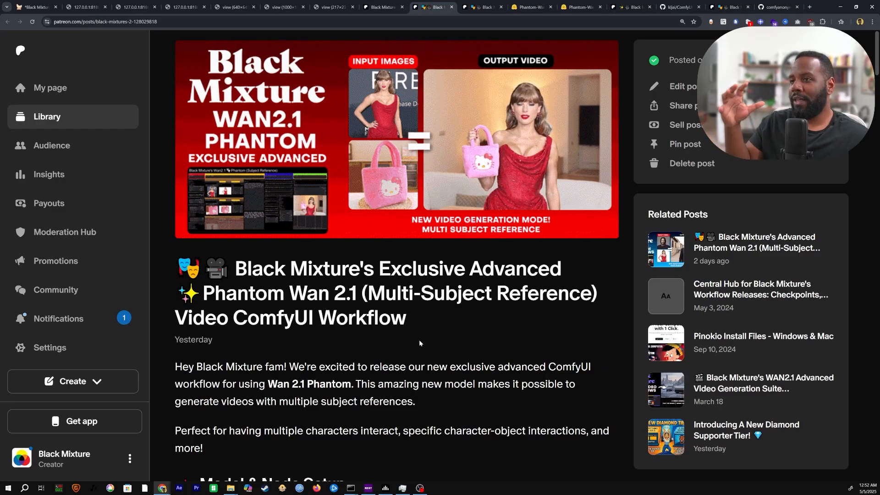
click(45, 5)
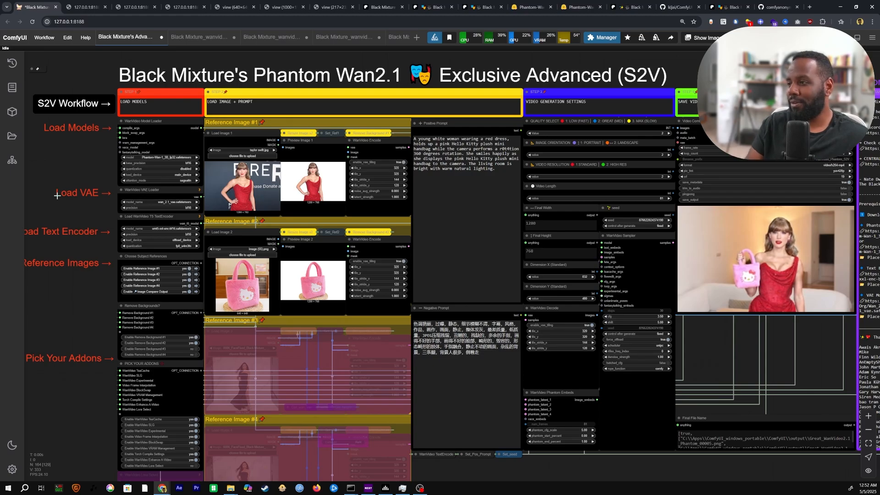
drag(87, 161, 100, 157)
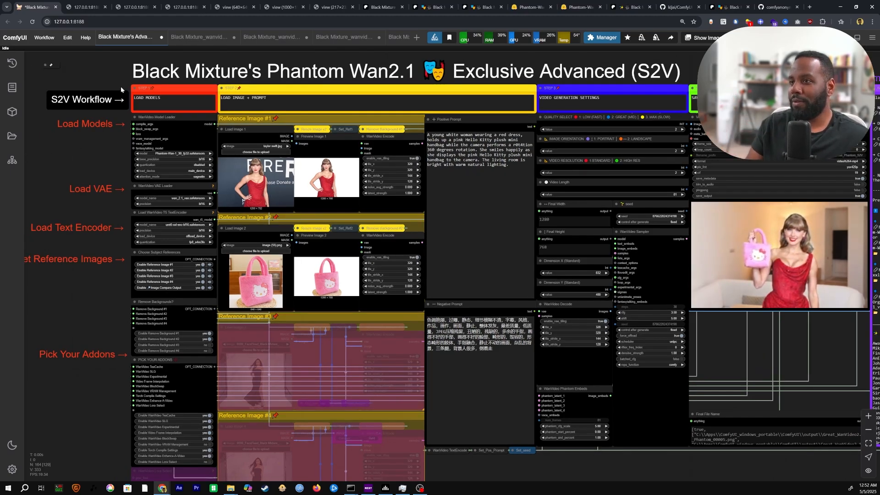
- Browse the workflow templates and load the wanvideo phantom subject2vid example from the ComfyUI-WanVideoWrapper set
click(42, 40)
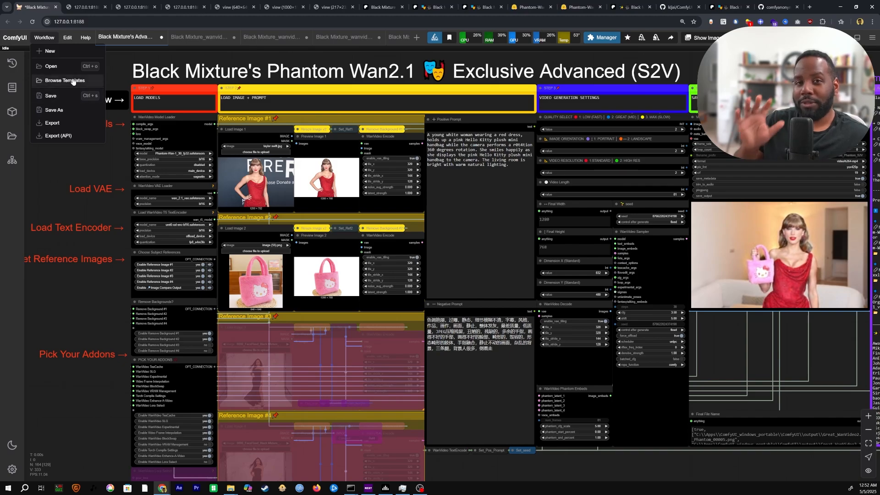
click(53, 39)
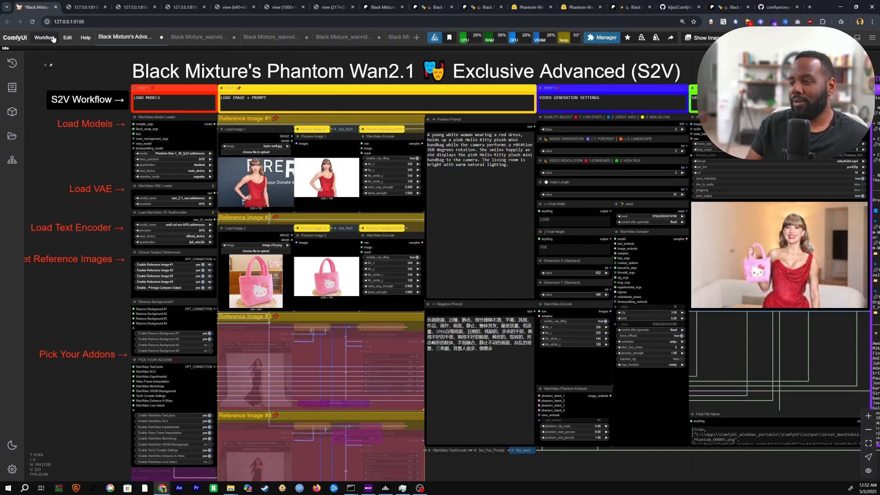
click(52, 38)
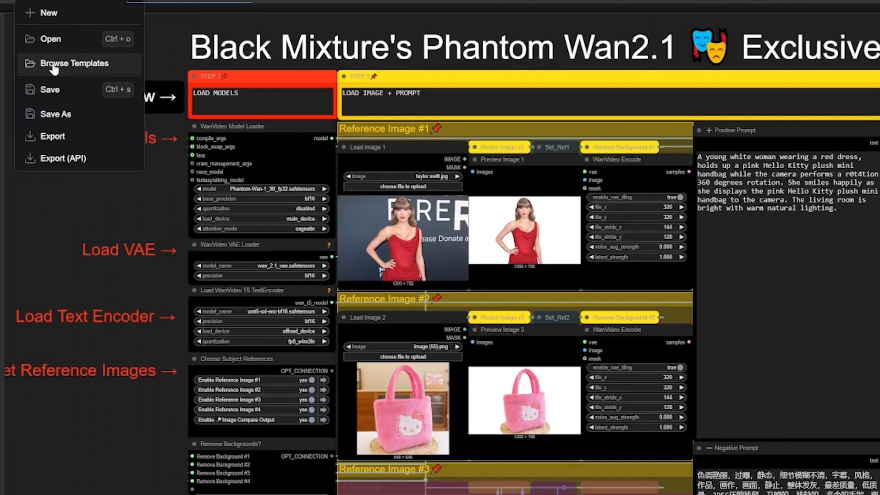
click(145, 147)
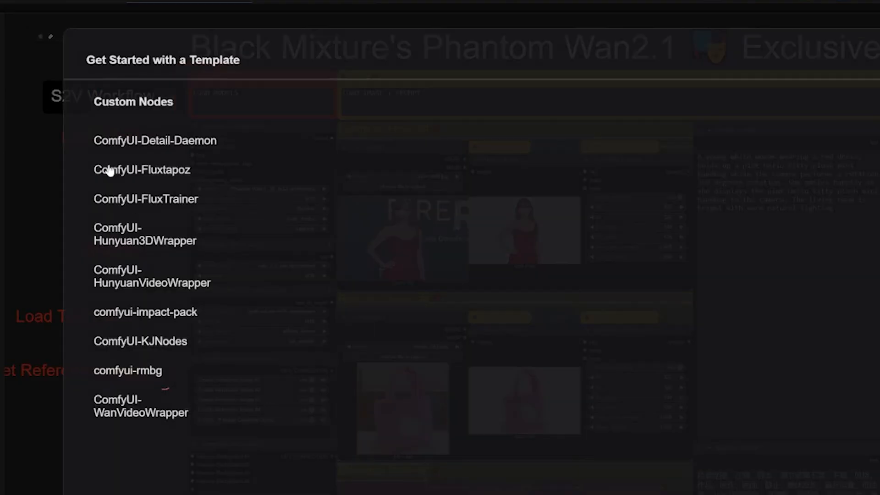
click(99, 403)
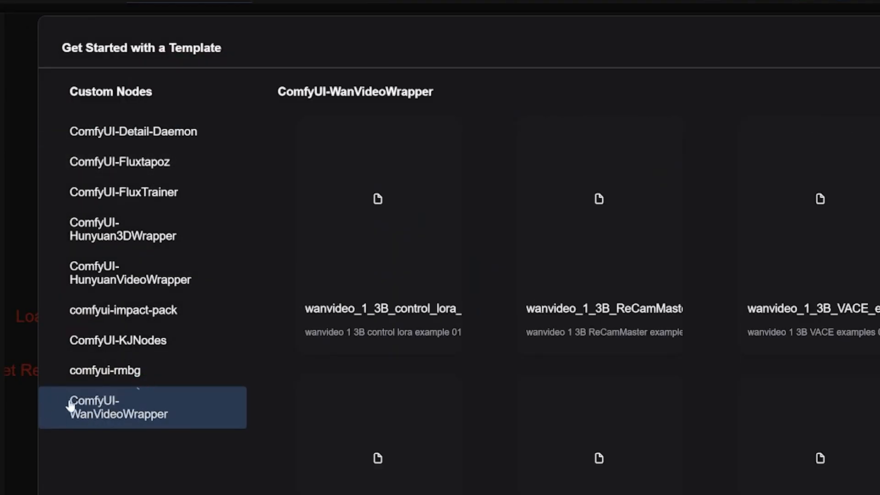
scroll(430, 309, down, 5)
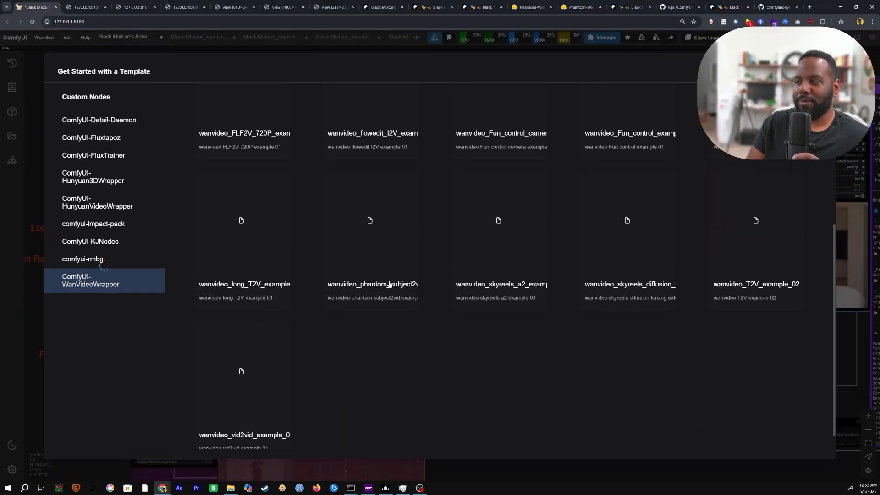
click(386, 251)
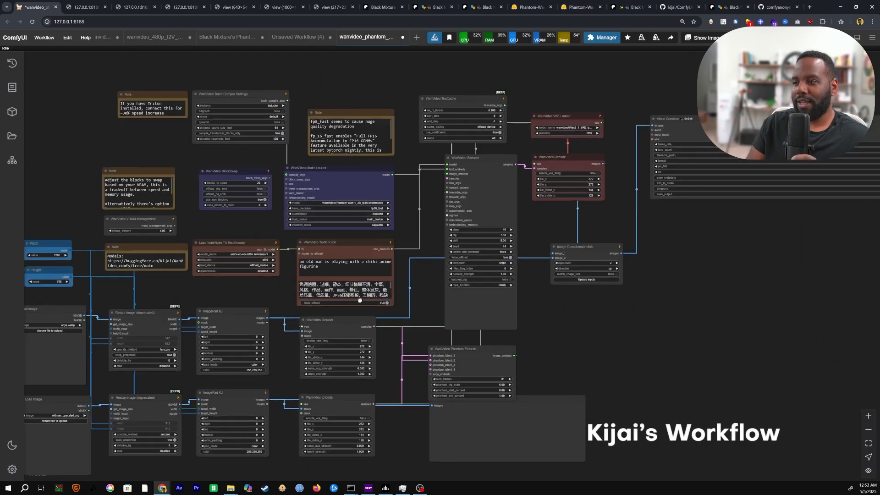
- Look over the loaded Phantom example workflow, from its image and sampler nodes down to the ComfyUI text encoding alternative group
scroll(334, 293, down, 2)
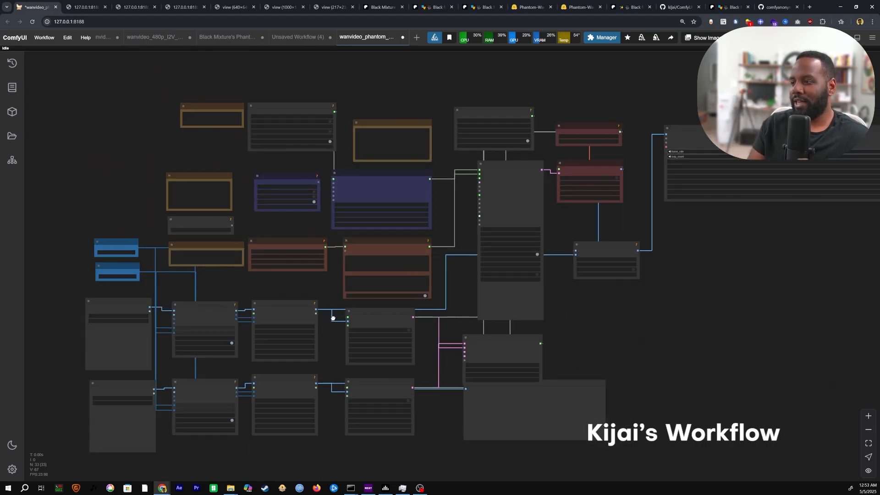
scroll(334, 318, up, 1)
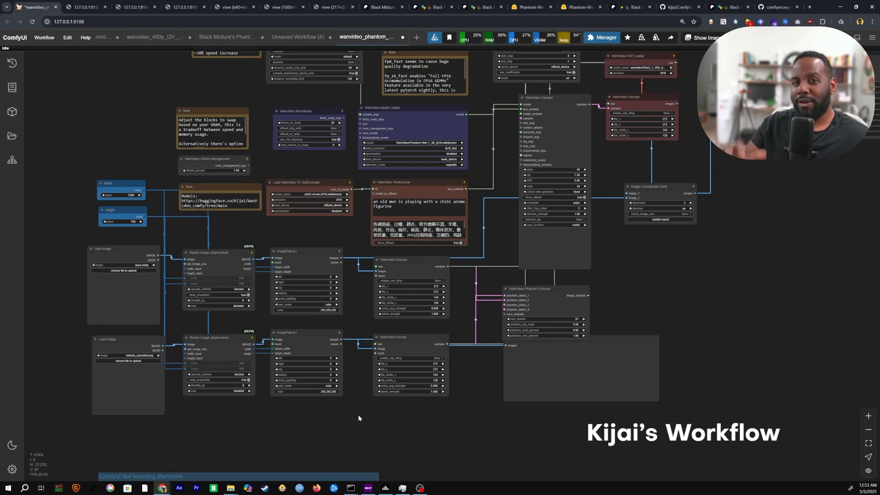
scroll(425, 400, down, 5)
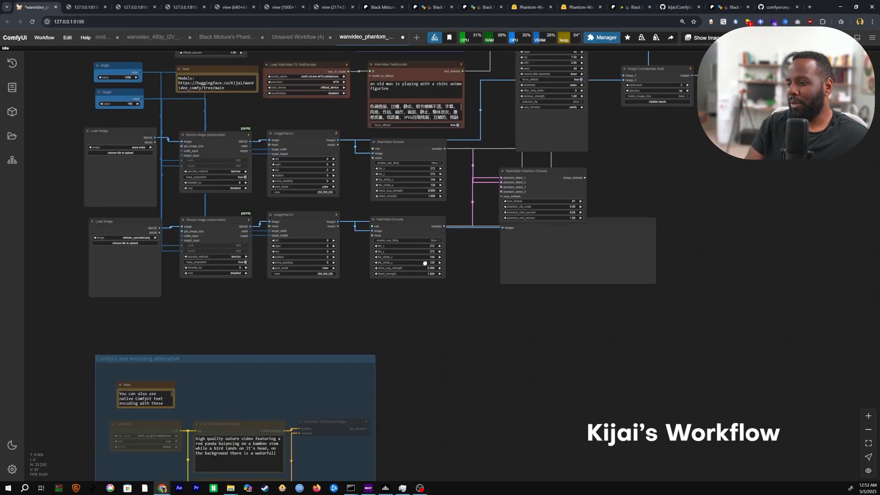
drag(428, 366, 426, 201)
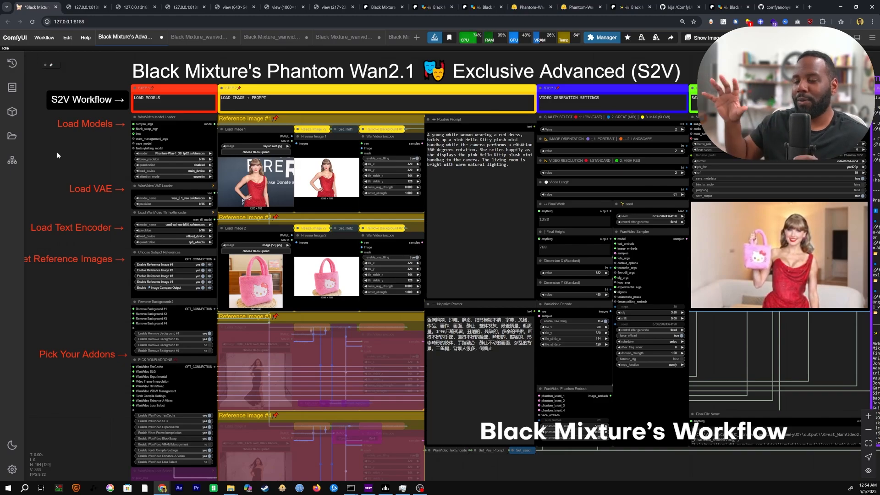
- Return to the Black Mixture S2V workflow and examine its sections from Load Models and Load Image + Prompt to Save Video
mouse_move(185, 65)
mouse_down()
mouse_move(161, 119)
mouse_move(173, 91)
mouse_move(168, 69)
mouse_up()
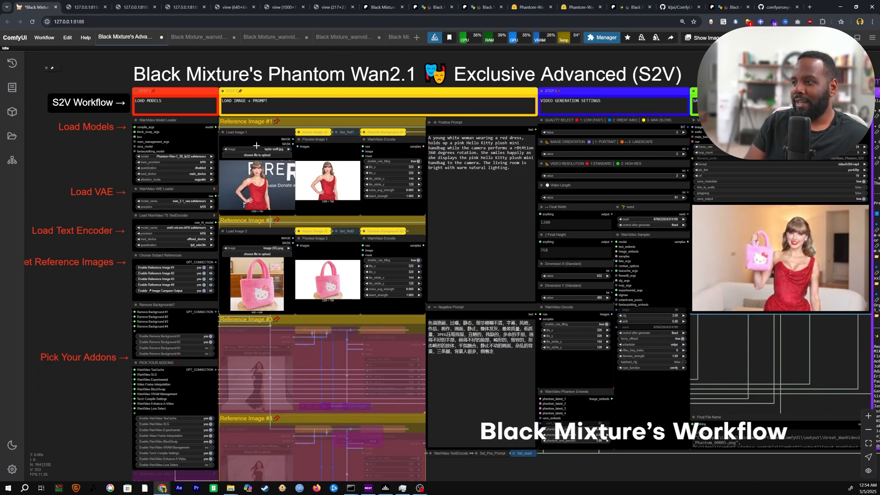
drag(443, 161, 202, 172)
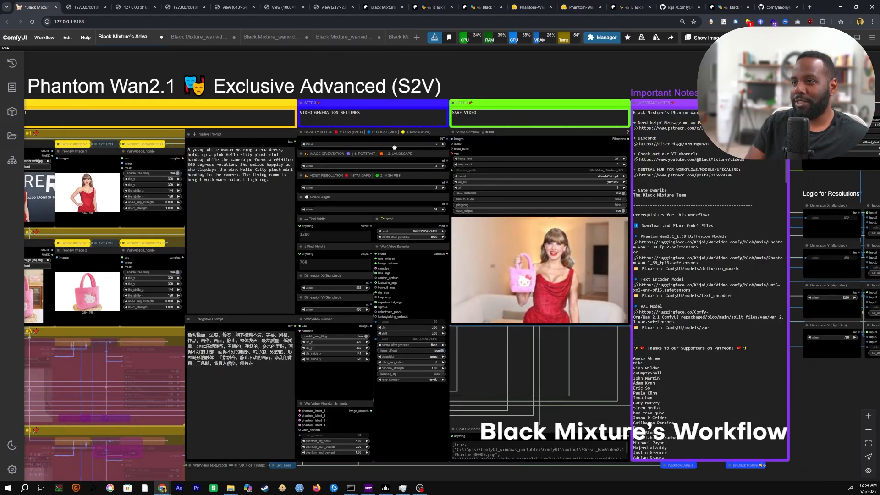
drag(361, 197, 730, 206)
scroll(293, 122, up, 2)
scroll(298, 122, up, 1)
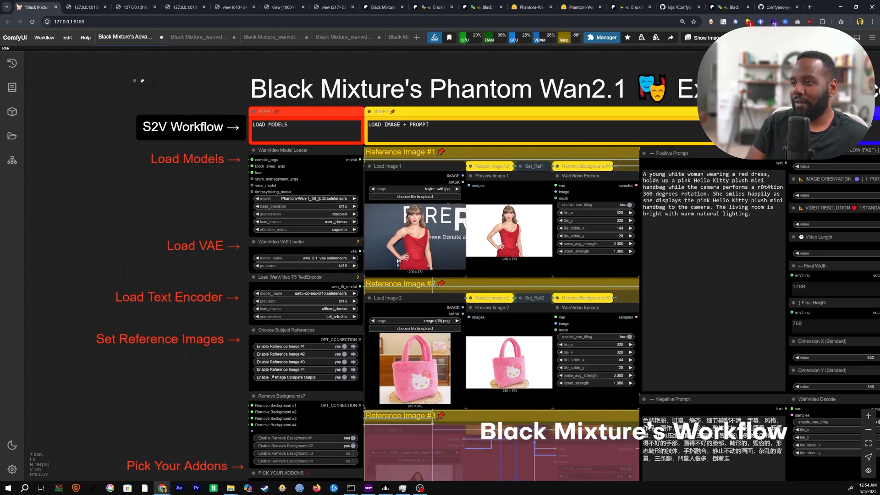
drag(205, 123, 39, 124)
scroll(250, 119, up, 1)
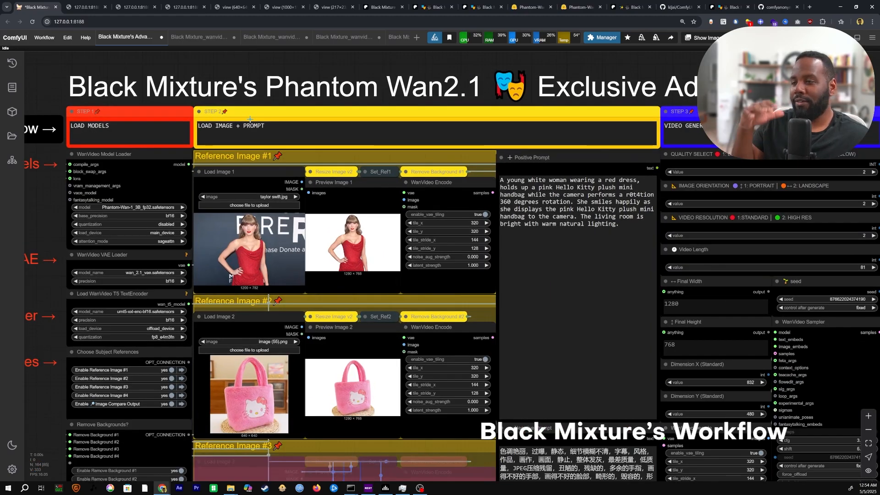
- Look over the Video Generation Settings and Save Video sections of the S2V workflow up to the Important Notes
drag(713, 115, 233, 136)
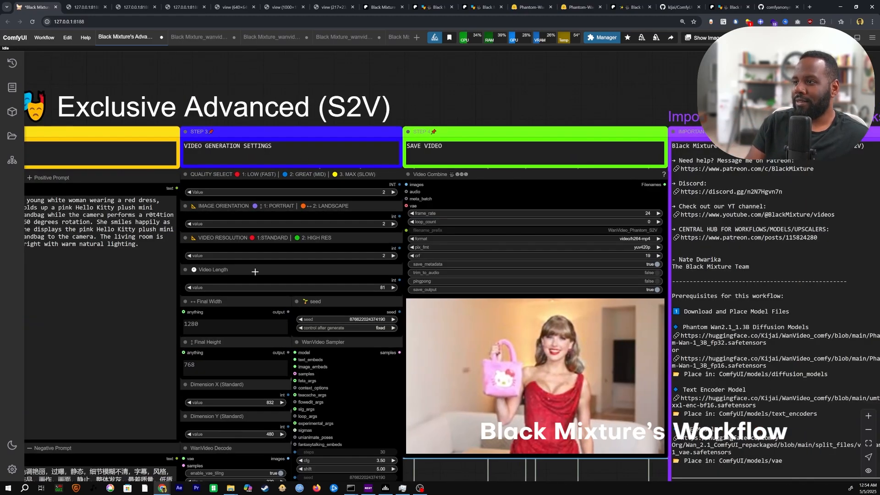
drag(317, 250, 320, 179)
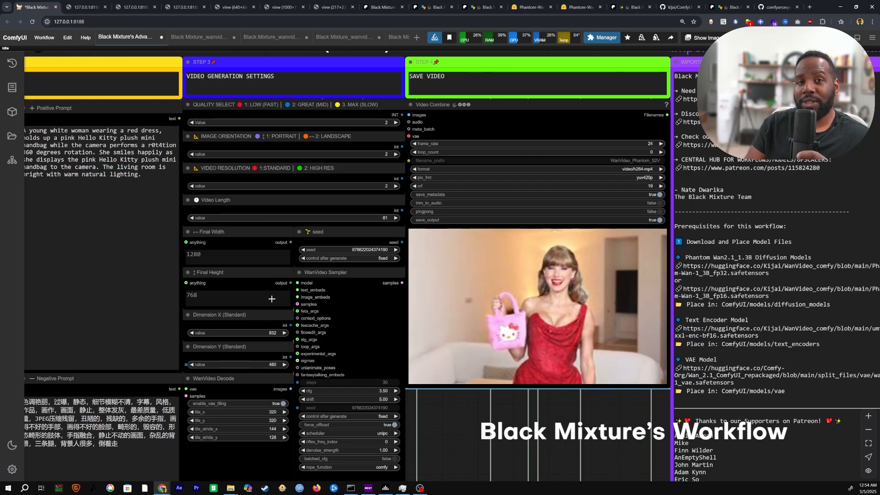
drag(365, 93, 156, 144)
drag(301, 356, 318, 309)
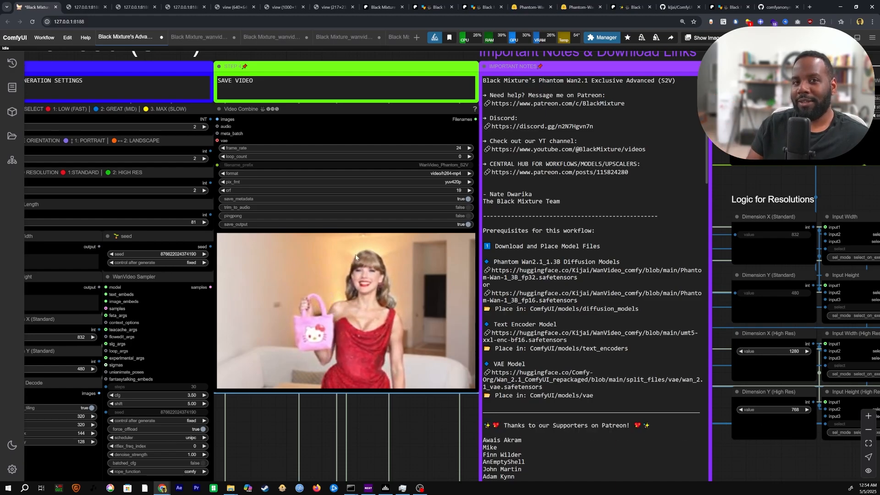
drag(250, 243, 65, 201)
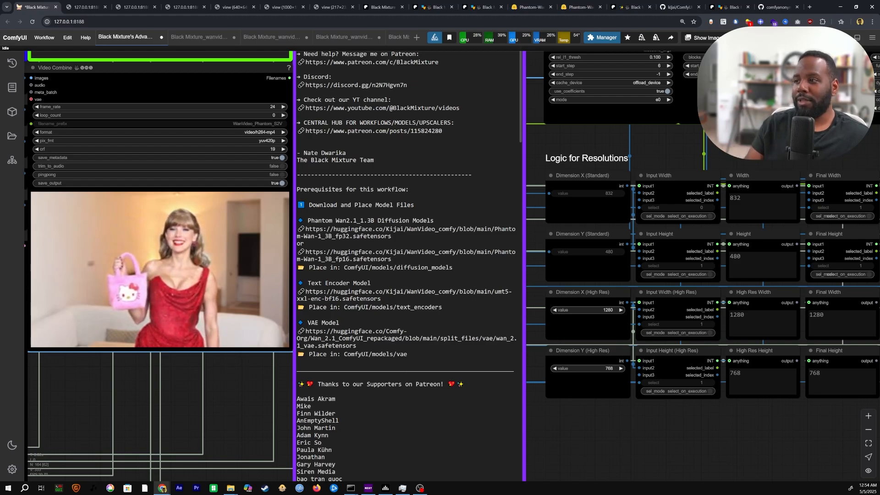
- Read through the Important Notes & Download Links note, covering the model file prerequisites and the supporters list
drag(298, 220, 301, 362)
click(300, 361)
scroll(301, 361, down, 1)
scroll(237, 361, down, 2)
drag(237, 361, 268, 251)
scroll(360, 316, down, 2)
scroll(369, 281, down, 15)
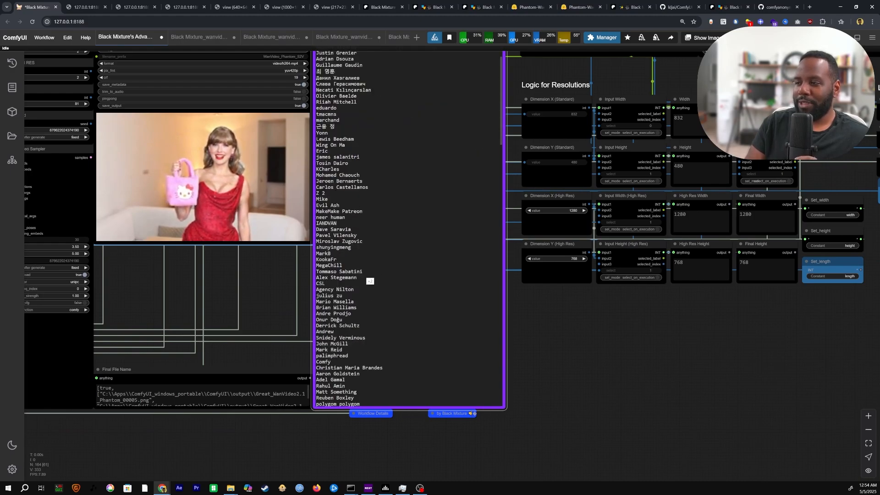
scroll(369, 323, up, 18)
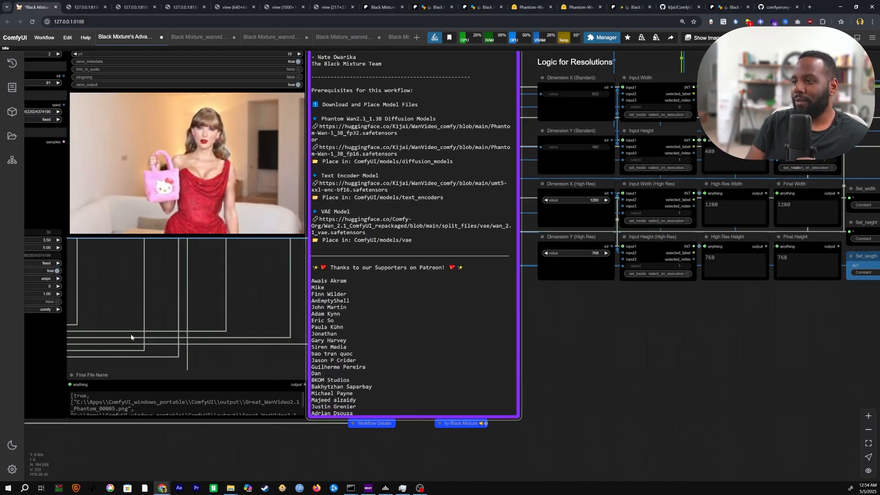
- Return to the Load Models section and view the available model files in the WanVideo Model Loader, keeping the current selection
drag(191, 341, 571, 346)
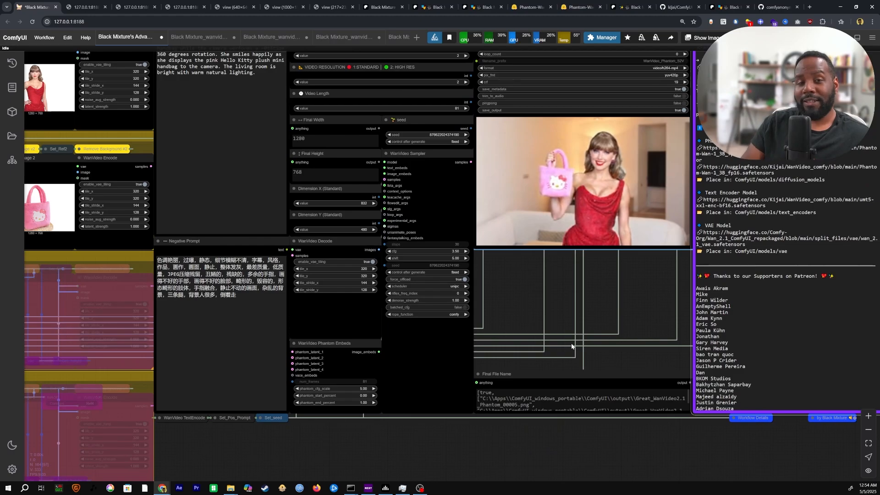
drag(403, 399, 539, 424)
scroll(422, 435, down, 5)
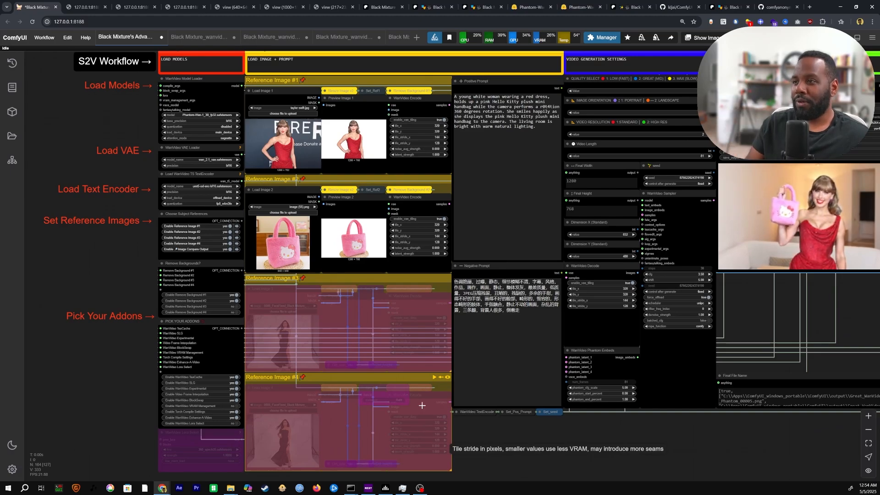
drag(124, 85, 199, 130)
scroll(199, 131, up, 9)
drag(117, 219, 78, 172)
drag(186, 112, 146, 153)
drag(145, 245, 125, 238)
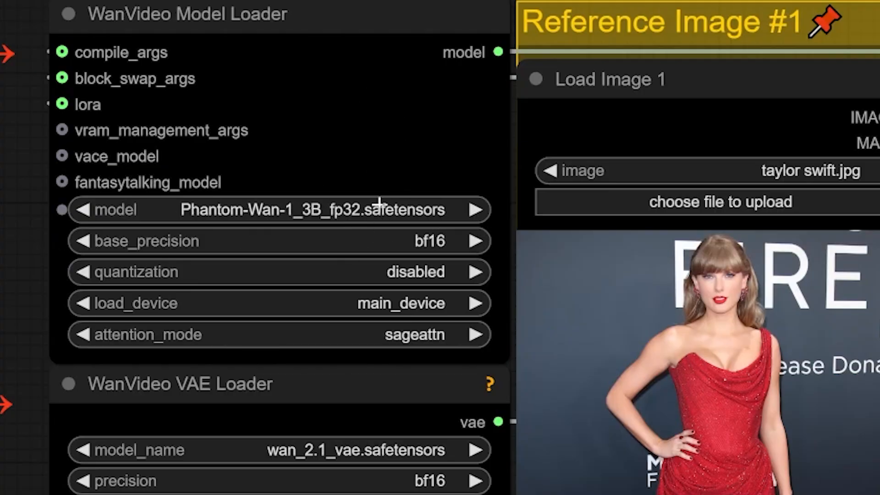
click(379, 202)
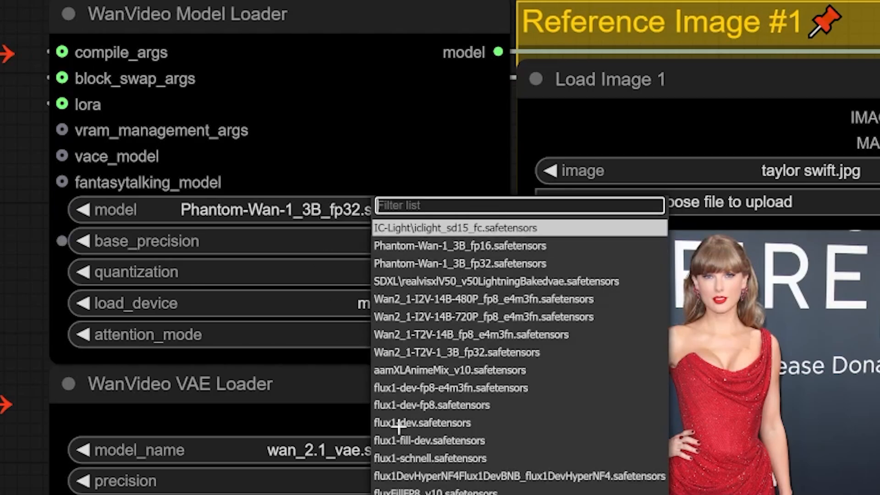
click(430, 151)
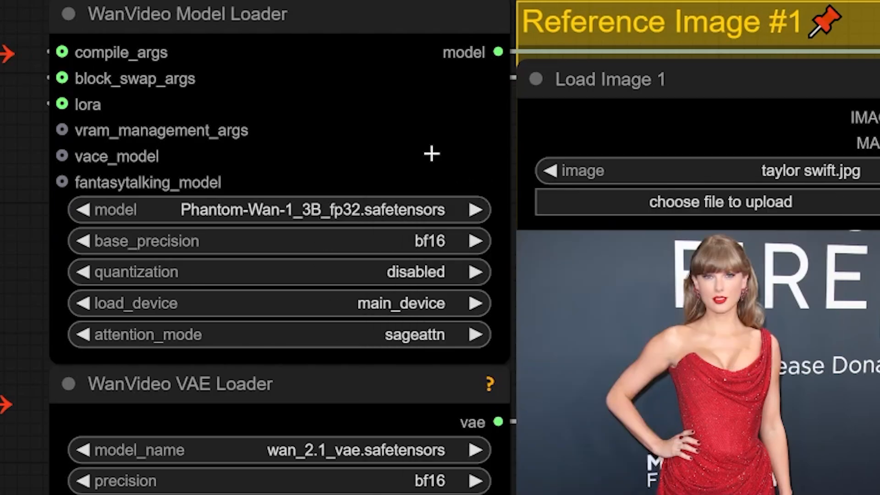
- Check the load_device and attention_mode options of the WanVideo Model Loader, keeping main_device and sageattn
drag(328, 416, 318, 323)
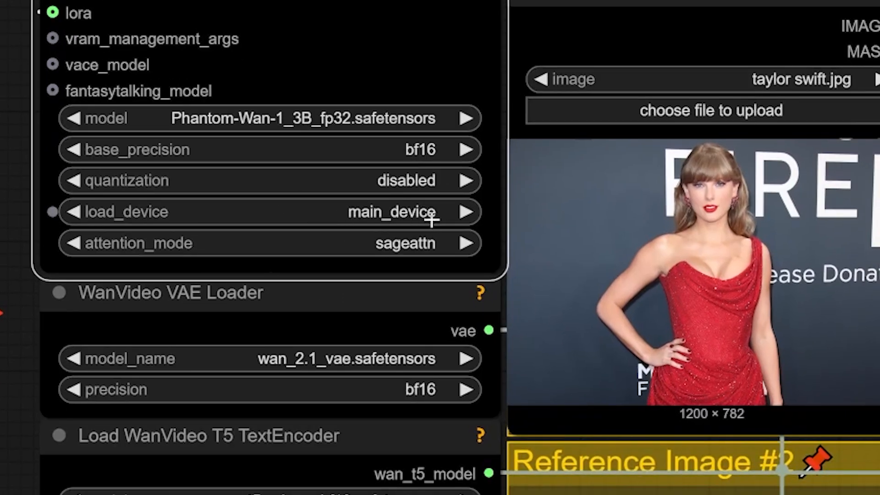
click(410, 212)
click(358, 250)
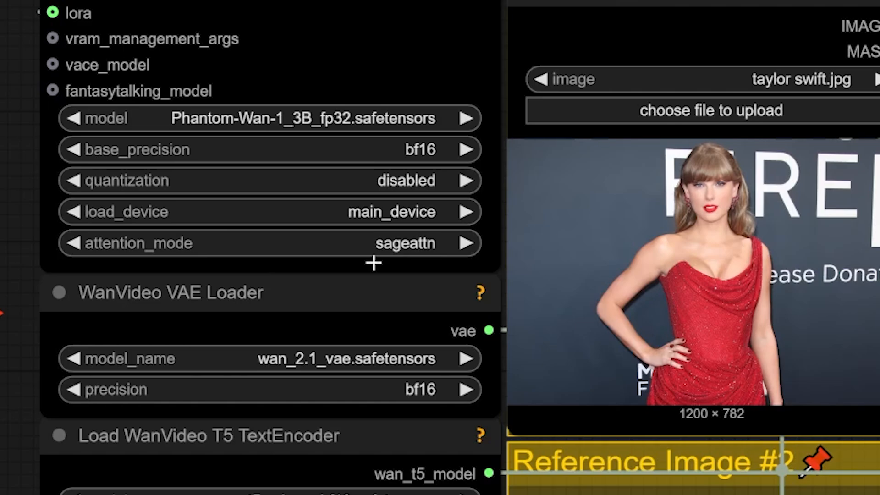
click(443, 238)
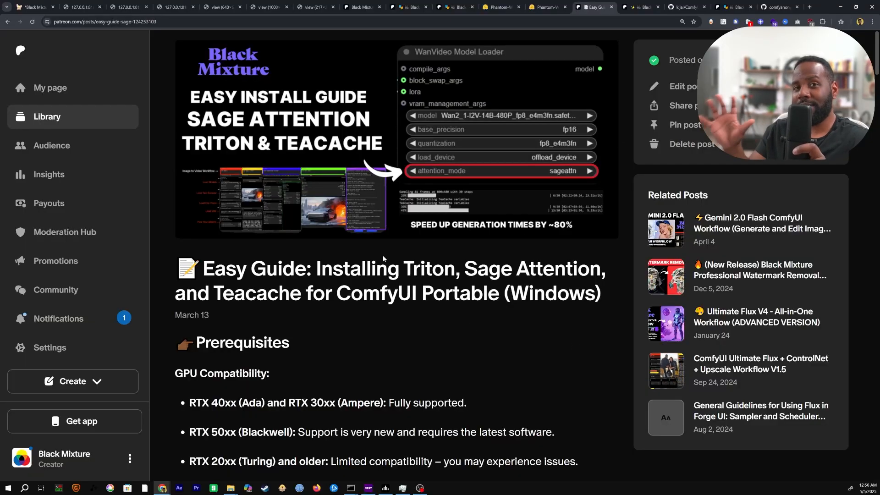
- Skim the Patreon guide on installing Triton, Sage Attention and Teacache for ComfyUI Portable, then return to its top
scroll(351, 159, down, 20)
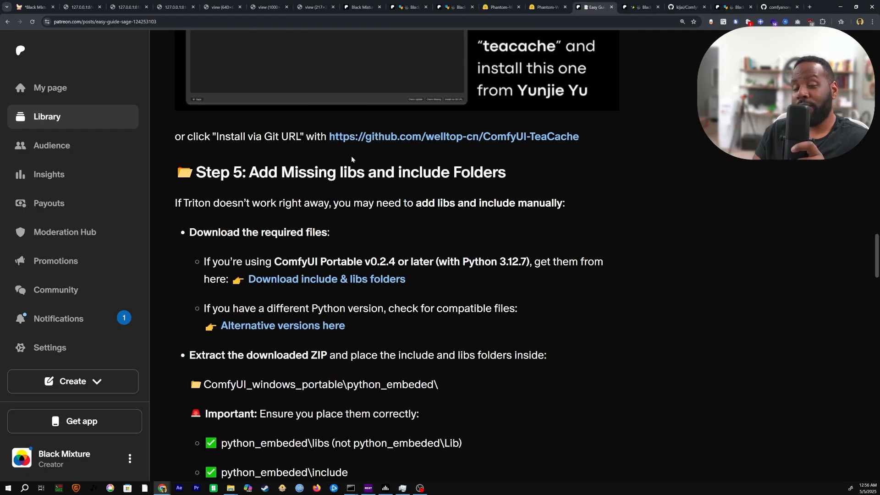
scroll(351, 159, down, 15)
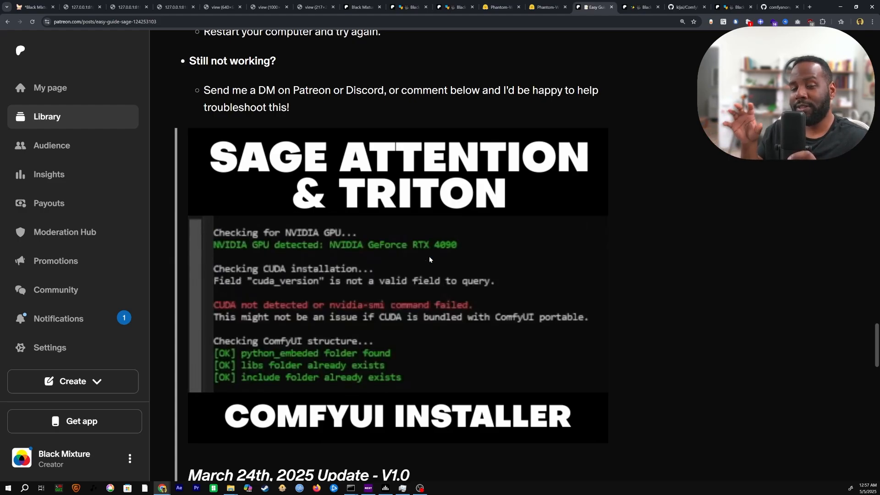
scroll(660, 370, down, 1)
scroll(659, 234, up, 10)
scroll(658, 233, up, 20)
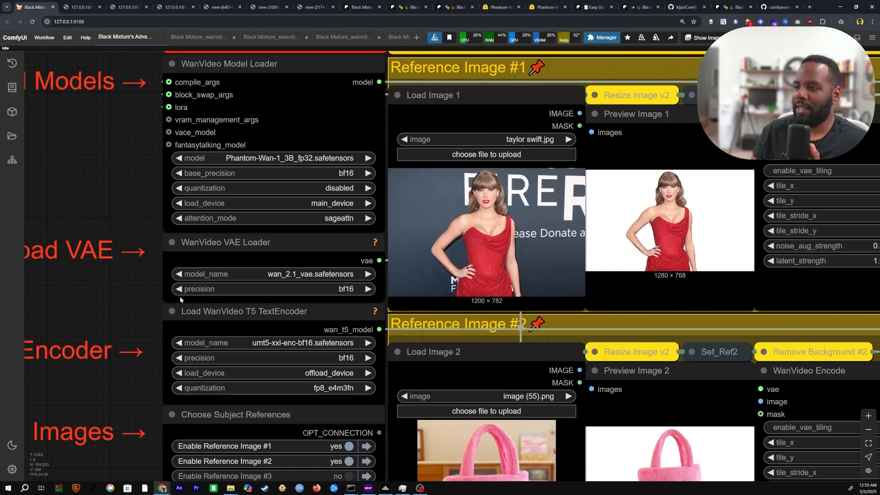
- Back in the ComfyUI workflow, look over the Load VAE, Load Text Encoder and Choose Subject References nodes
scroll(180, 297, down, 2)
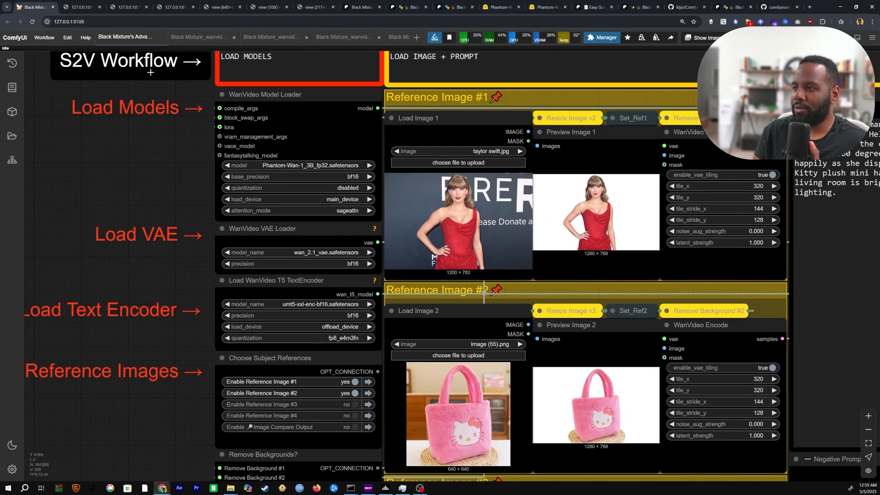
drag(199, 392, 190, 475)
drag(149, 350, 147, 346)
drag(171, 374, 137, 172)
drag(152, 383, 156, 312)
drag(127, 195, 128, 268)
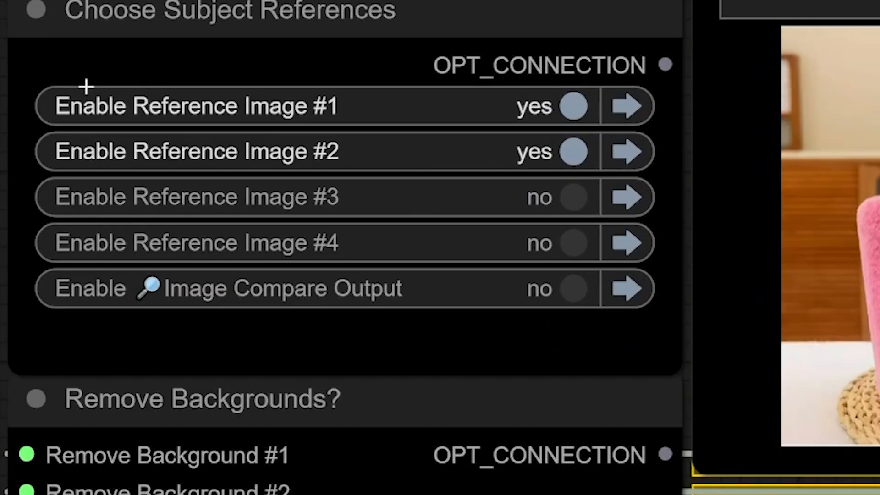
scroll(416, 258, down, 2)
- Disable Reference Image #2 in the Choose Subject References node and enable it again
drag(513, 65, 361, 176)
scroll(413, 167, down, 3)
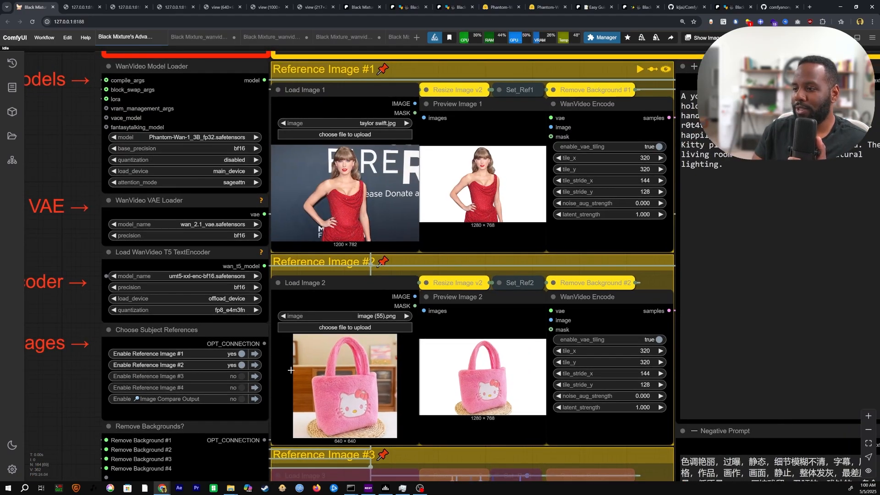
click(235, 366)
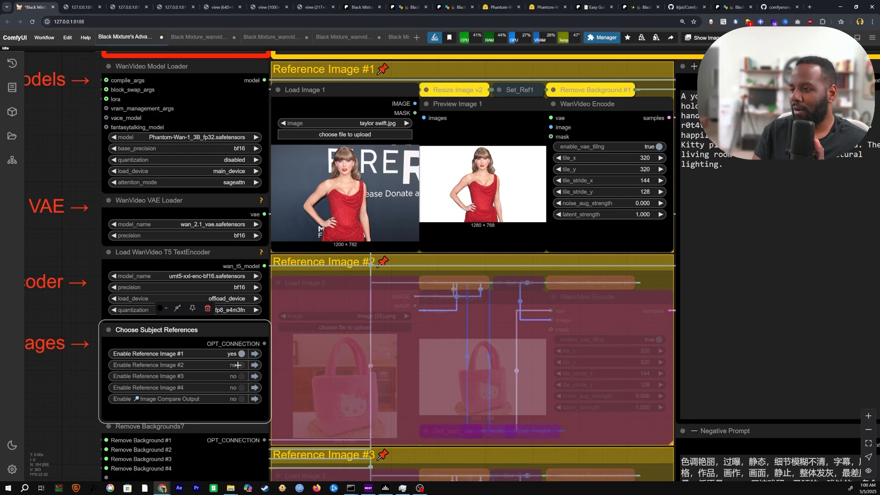
click(238, 365)
- Enable Image Compare Output in the Choose Subject References node
scroll(242, 289, down, 2)
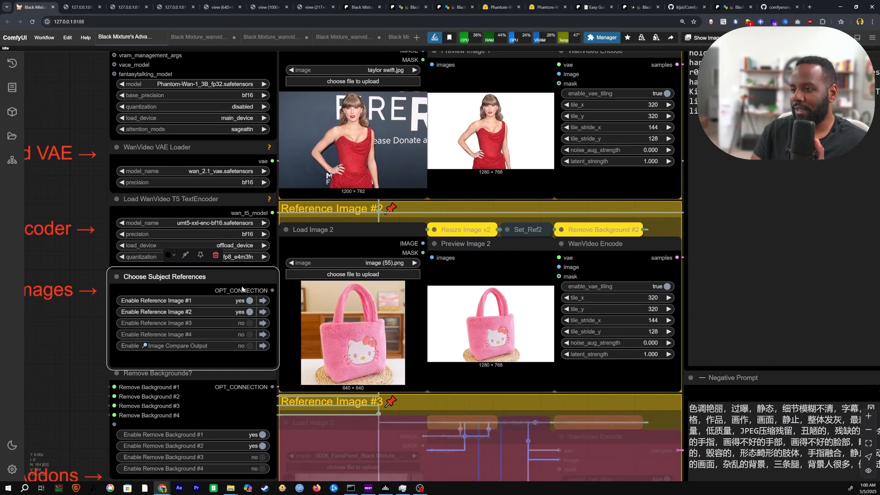
scroll(149, 352, up, 9)
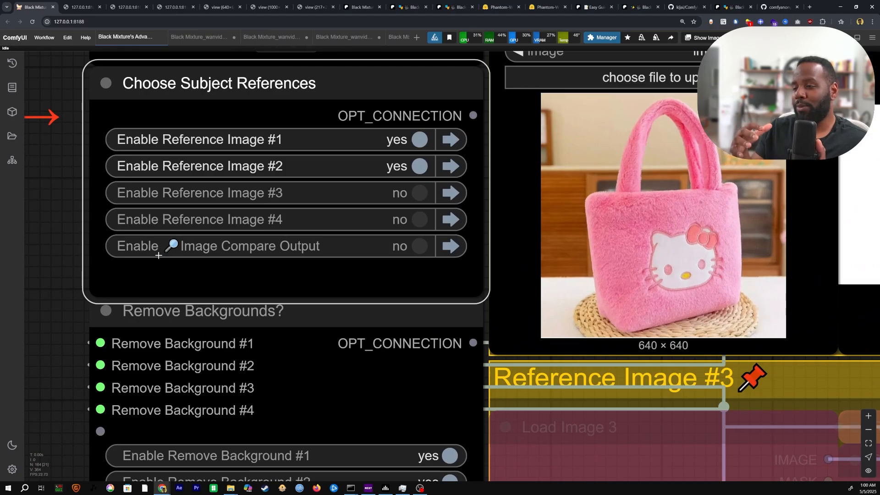
click(158, 256)
- Examine the Image Compare Output group, from Set Reference Labels and Update Inputs to View Output
scroll(389, 289, down, 9)
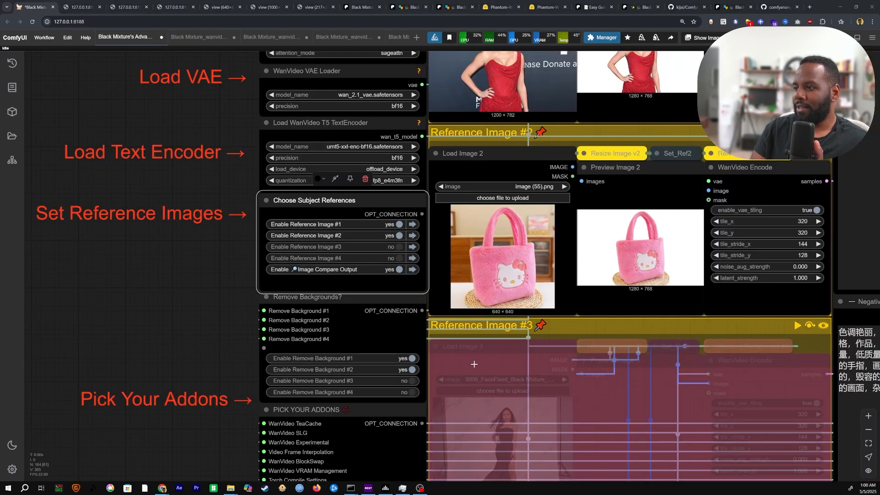
drag(511, 395, 431, 64)
scroll(421, 354, down, 5)
drag(413, 337, 270, 55)
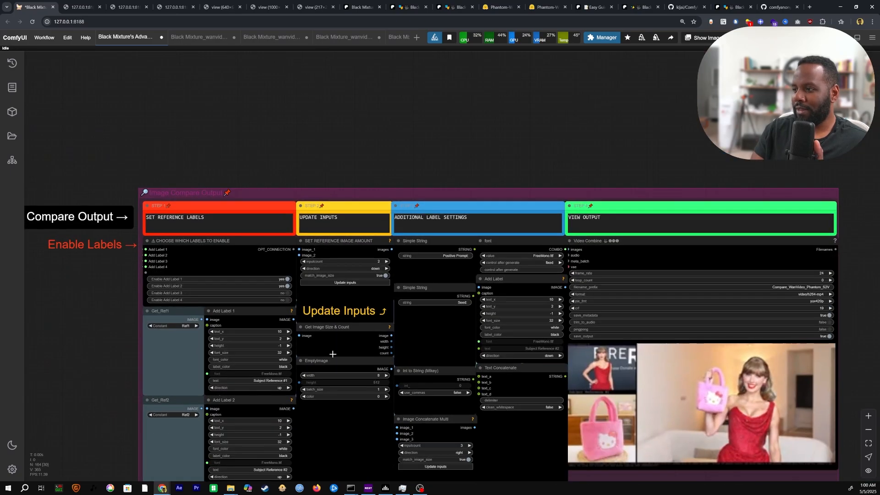
drag(310, 415, 212, 223)
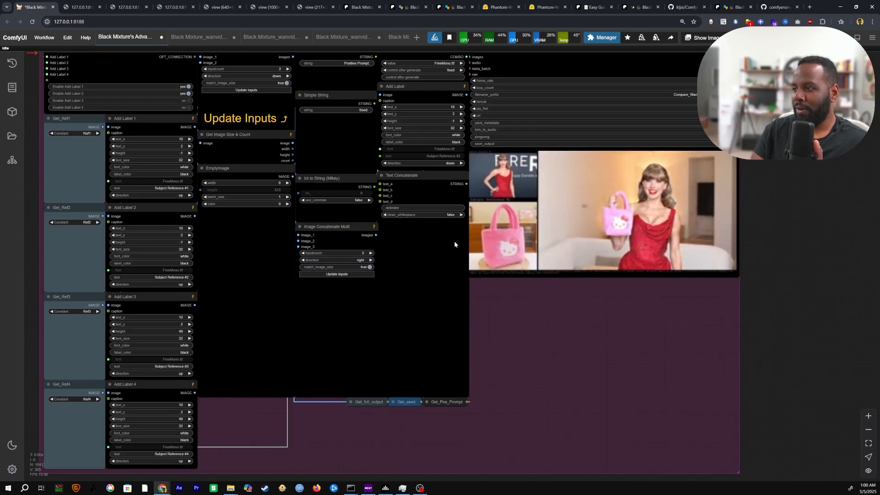
- Open the Image Compare Output's video preview in a separate browser tab, then return to the whole group
right_click(577, 153)
click(593, 159)
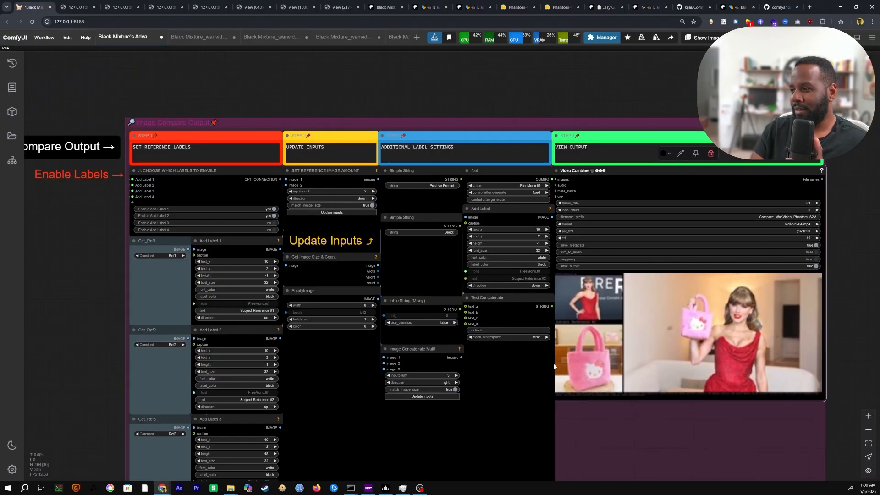
scroll(554, 367, down, 2)
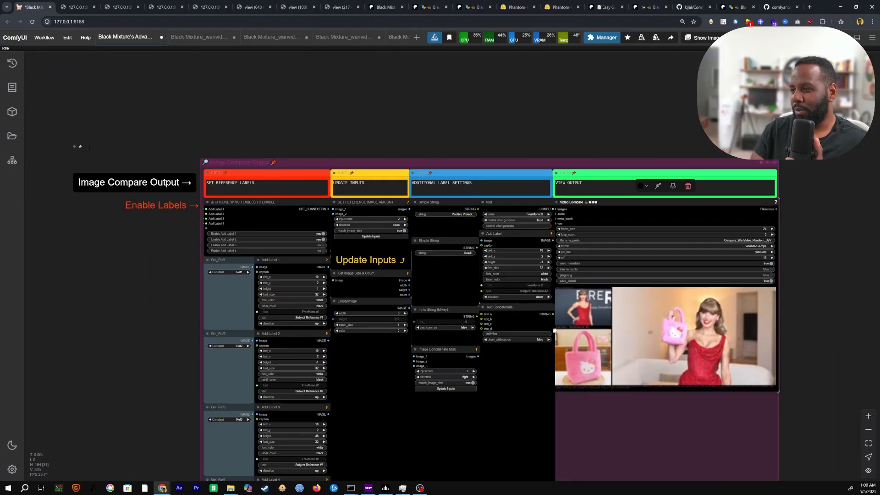
drag(416, 206, 419, 130)
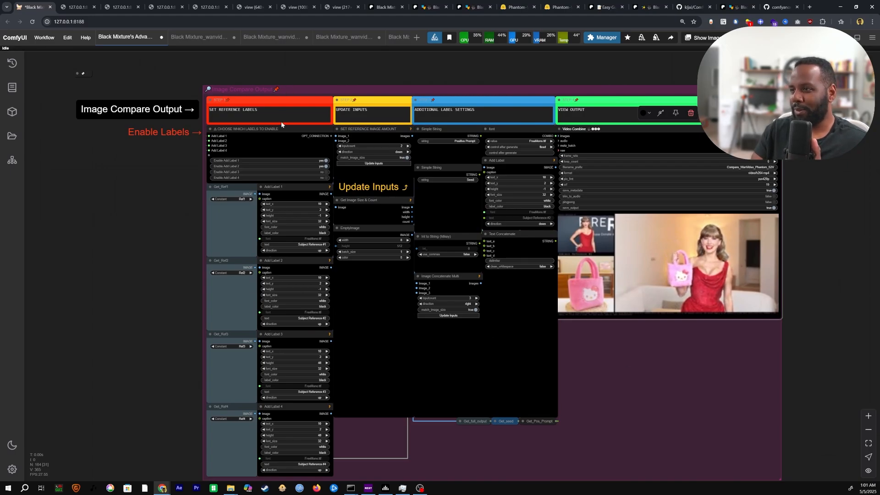
- Return to the main workflow section and examine the per-image toggles in the Remove Backgrounds? node
drag(284, 105, 265, 289)
drag(220, 124, 260, 452)
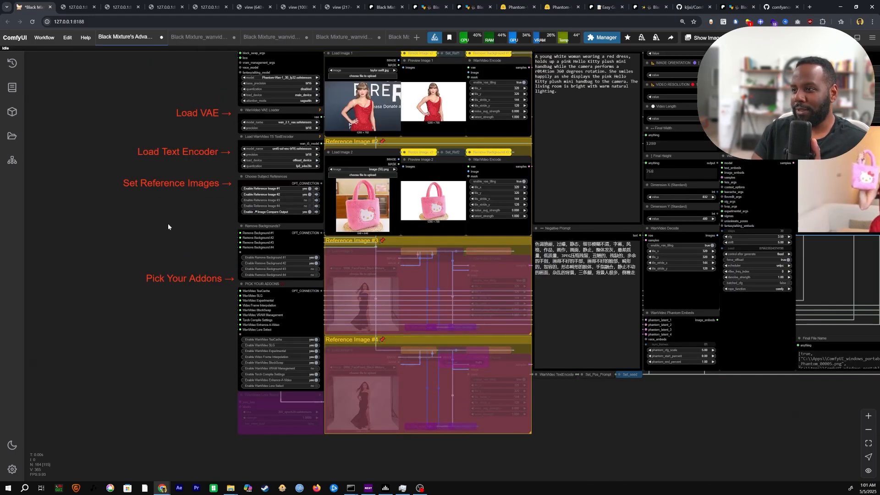
scroll(306, 233, up, 12)
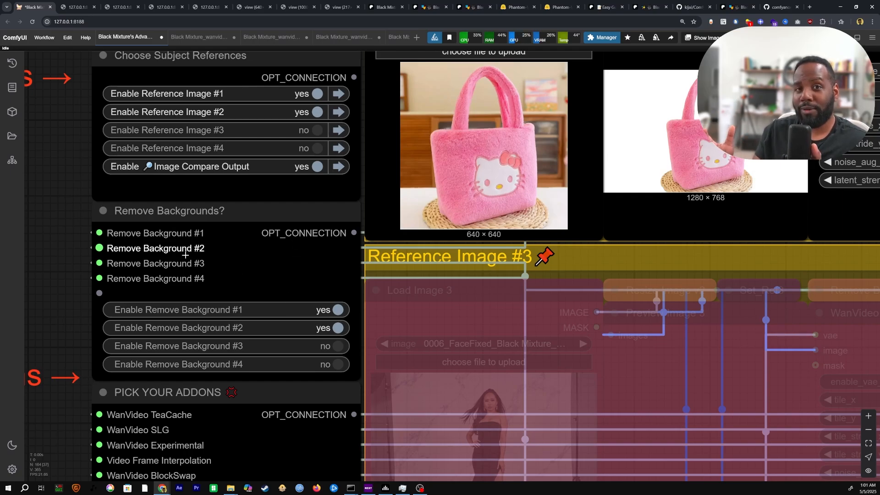
scroll(230, 253, down, 3)
drag(291, 259, 239, 394)
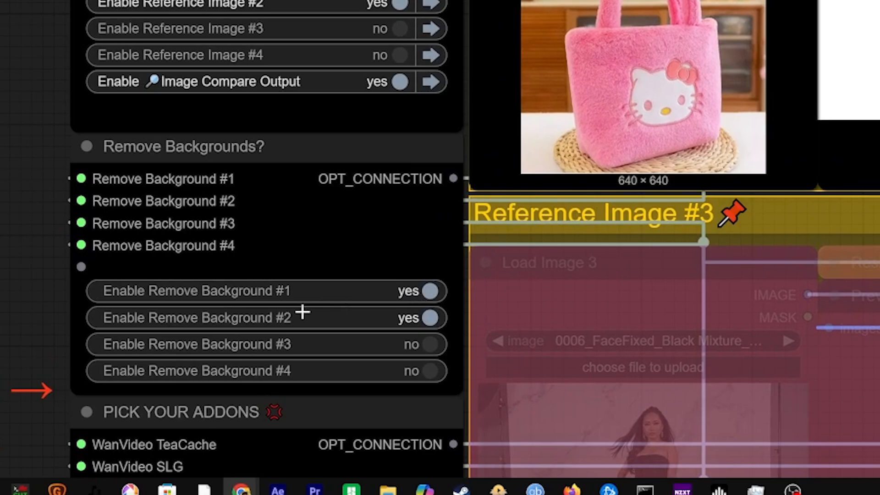
- Compare the original reference images with their background-removed previews in the Reference Image #1 and #2 groups
drag(677, 39, 450, 394)
scroll(259, 215, up, 6)
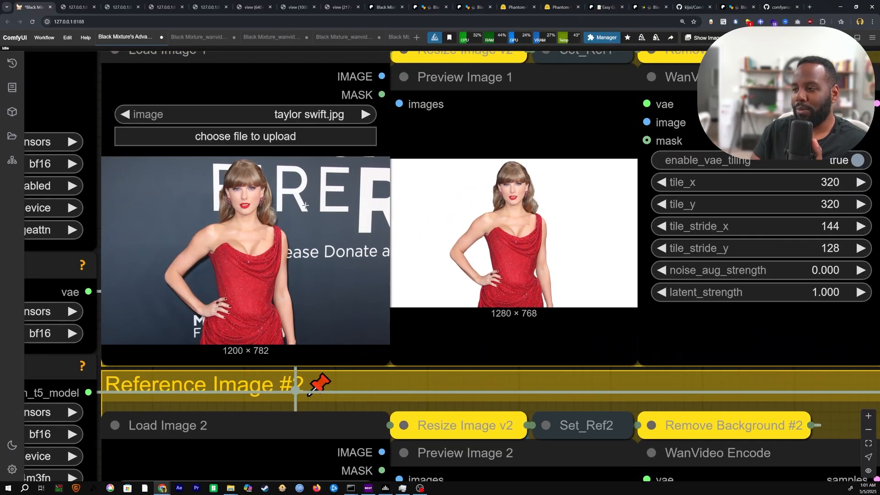
drag(423, 299, 175, 243)
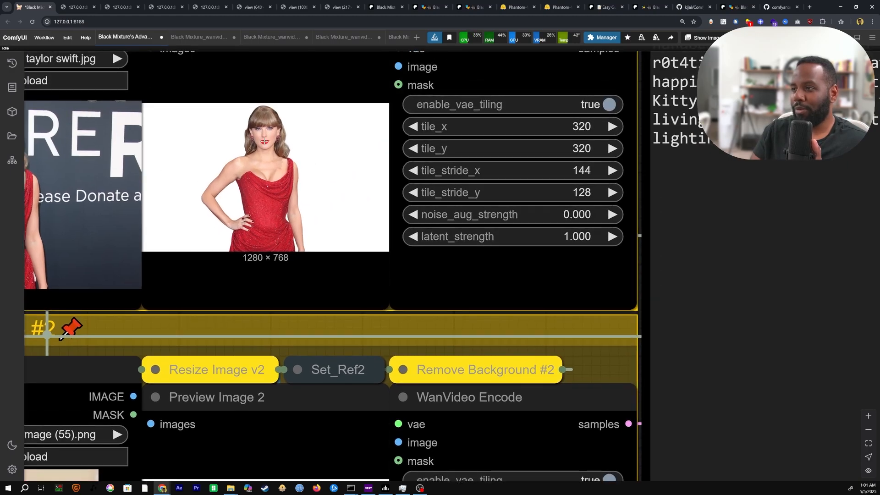
drag(230, 407, 242, 363)
drag(241, 364, 245, 355)
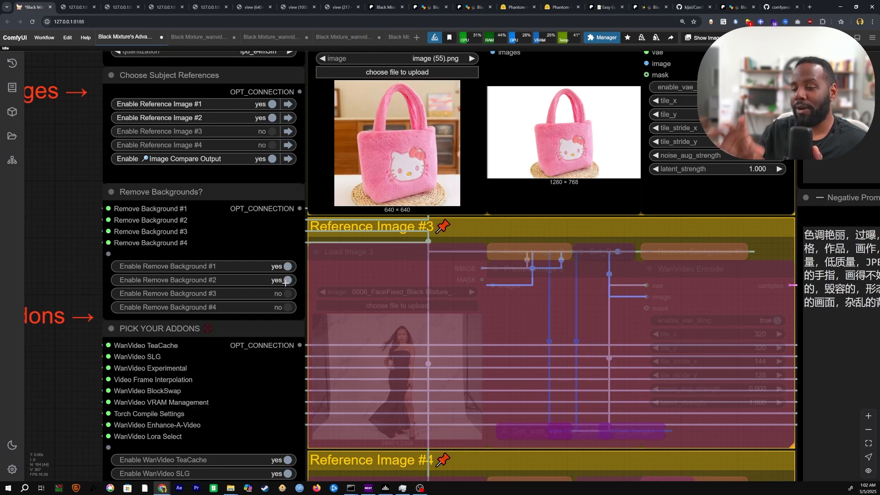
- In Pick Your Addons, switch WanVideo VRAM Management and WanVideo Lora Select on and back off, one after the other
drag(151, 422, 155, 324)
drag(115, 361, 222, 239)
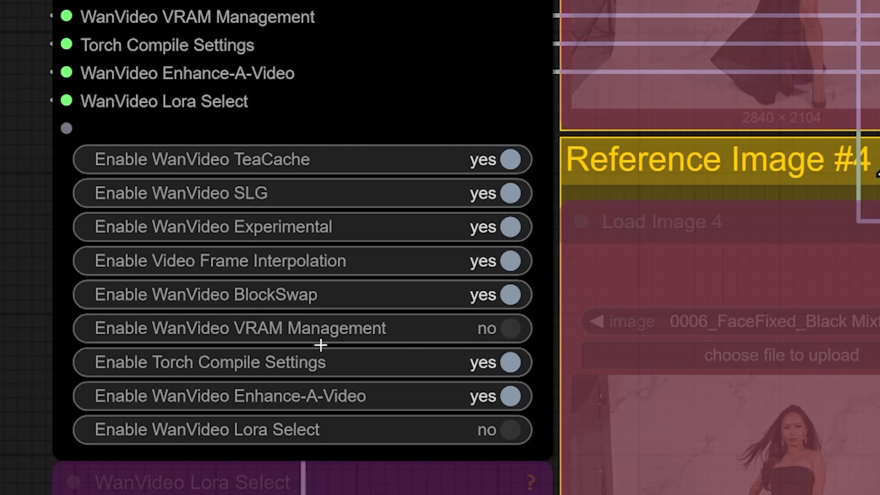
click(275, 337)
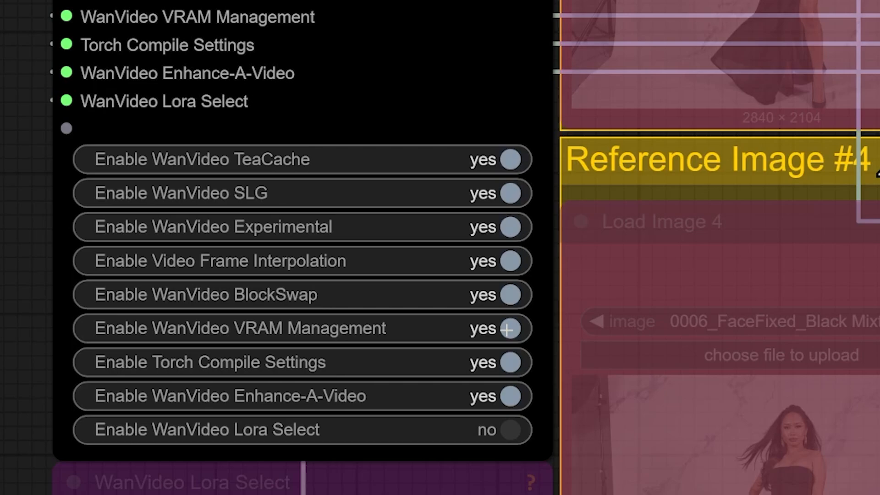
click(507, 329)
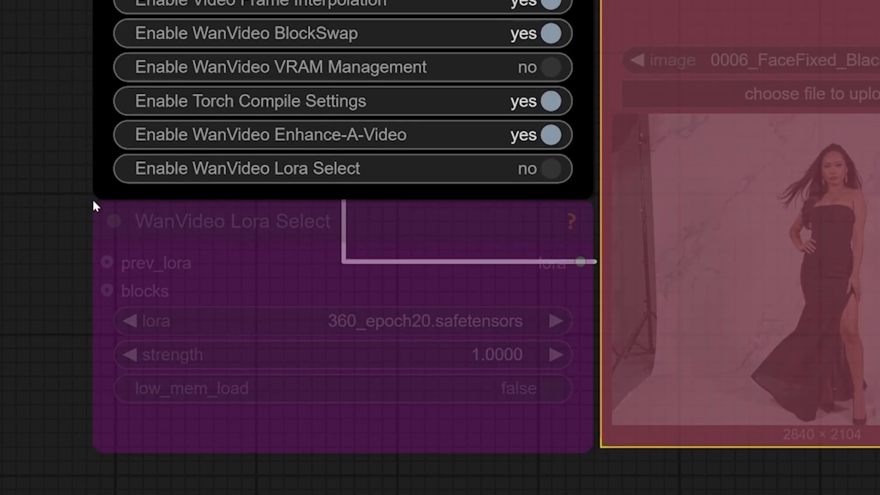
click(550, 172)
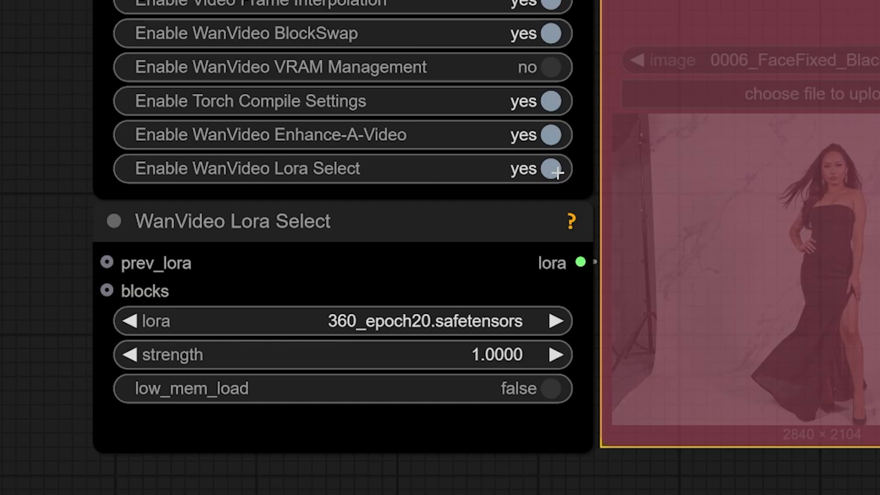
click(551, 170)
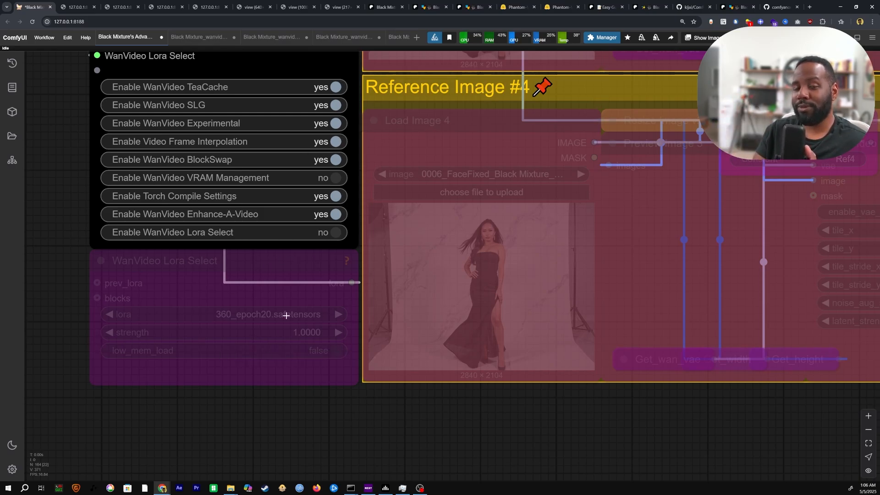
- Return to the Load Image + Prompt section and examine the nodes in the Reference Image #1 group
scroll(289, 316, down, 2)
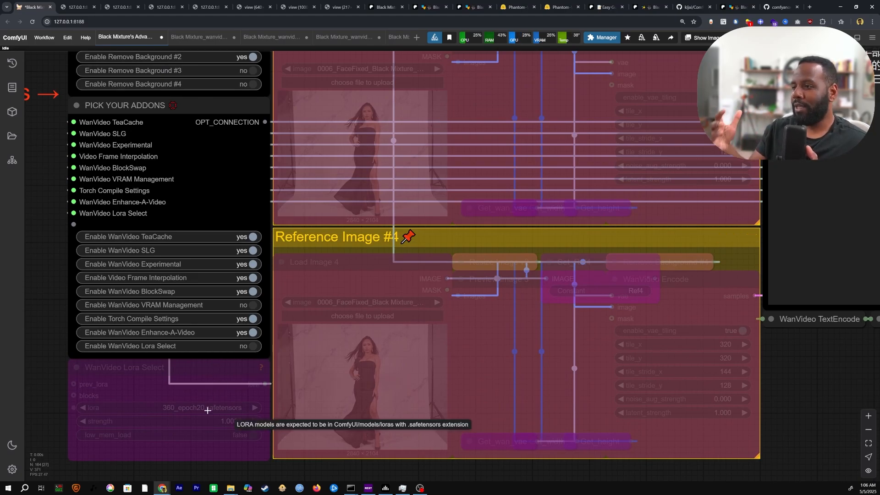
scroll(362, 291, down, 3)
drag(493, 115, 358, 440)
scroll(358, 440, down, 5)
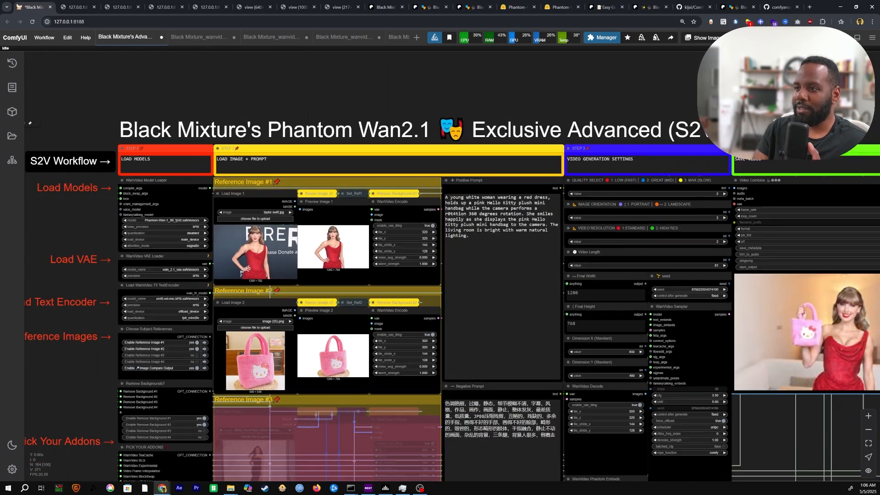
drag(163, 176, 157, 81)
drag(317, 227, 212, 321)
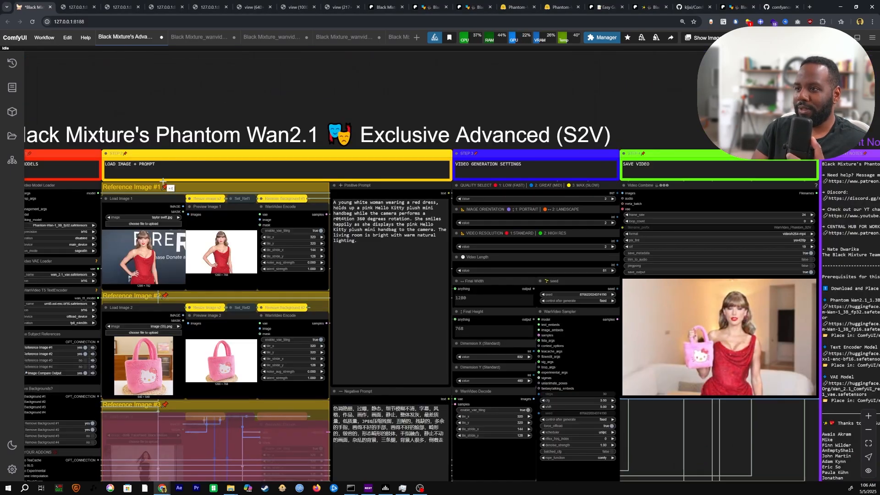
scroll(111, 187, up, 5)
drag(138, 209, 148, 171)
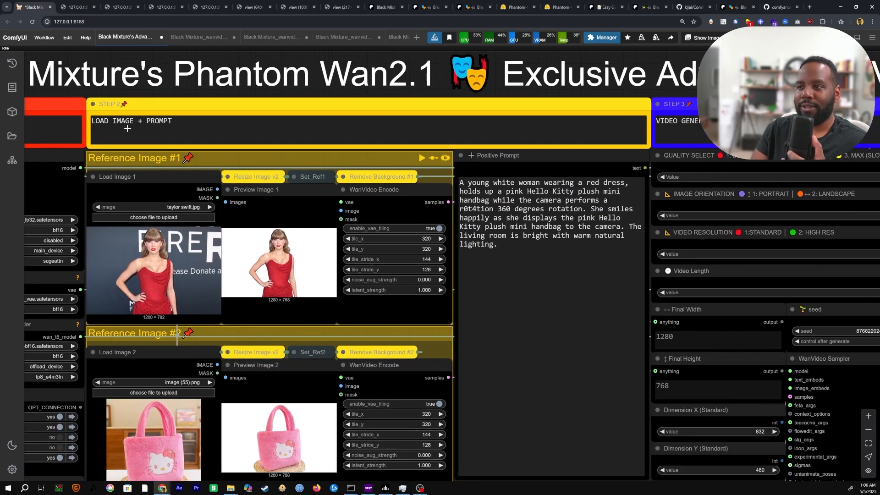
scroll(122, 128, up, 2)
scroll(130, 388, up, 1)
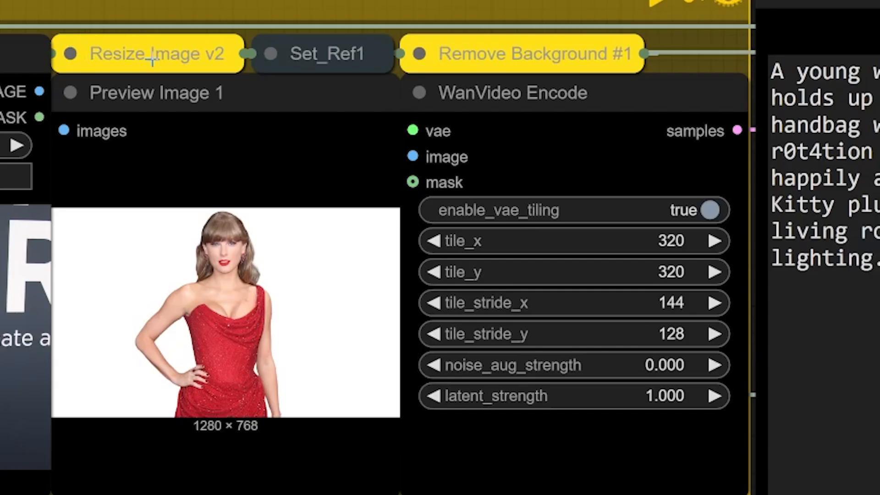
- Point out the Resize Image v2 and Remove Background #1 nodes, then briefly expand and collapse Resize Image v2
click(182, 59)
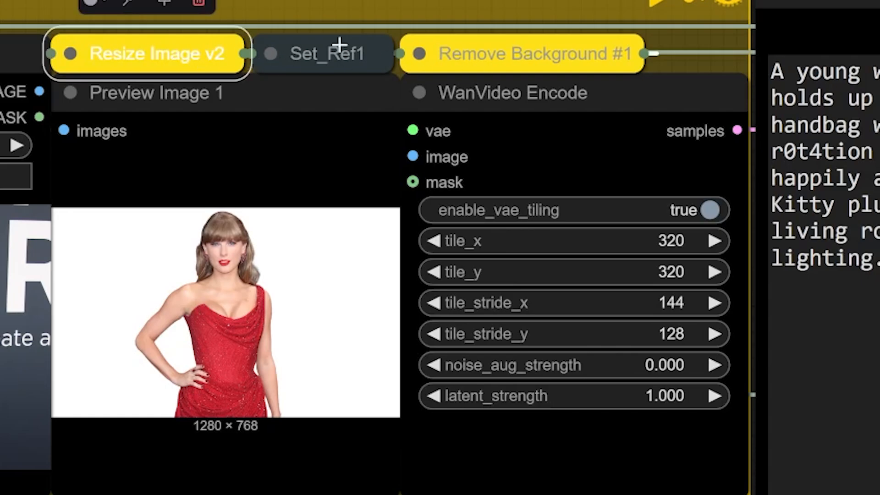
click(508, 53)
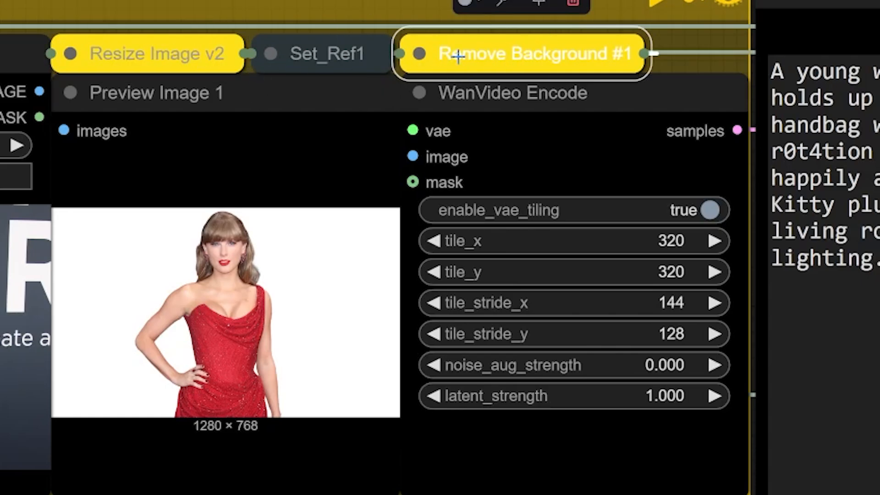
click(92, 58)
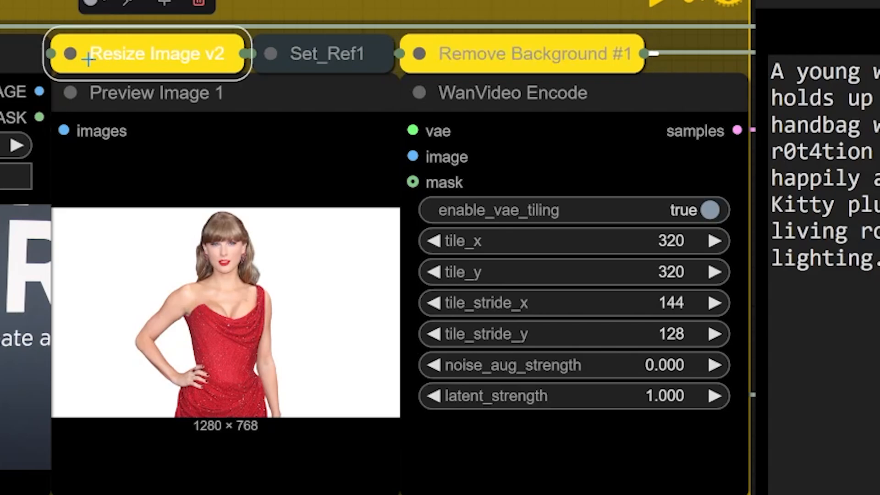
click(71, 53)
click(72, 55)
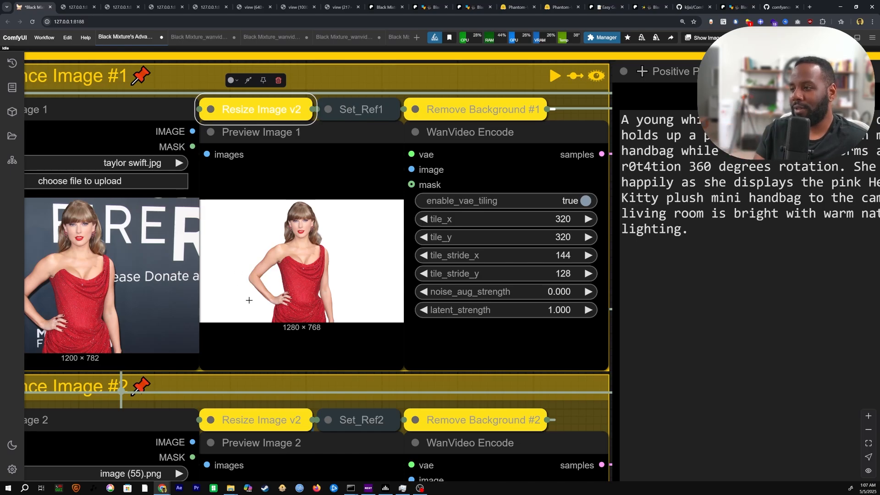
- Compare the original photo with its resized, background-free preview in the Reference Image #1 group
drag(226, 369, 244, 355)
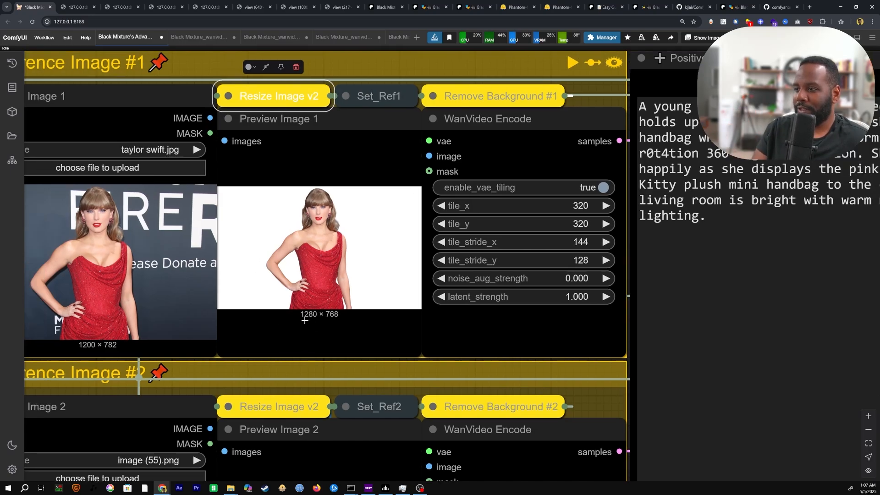
scroll(305, 320, up, 2)
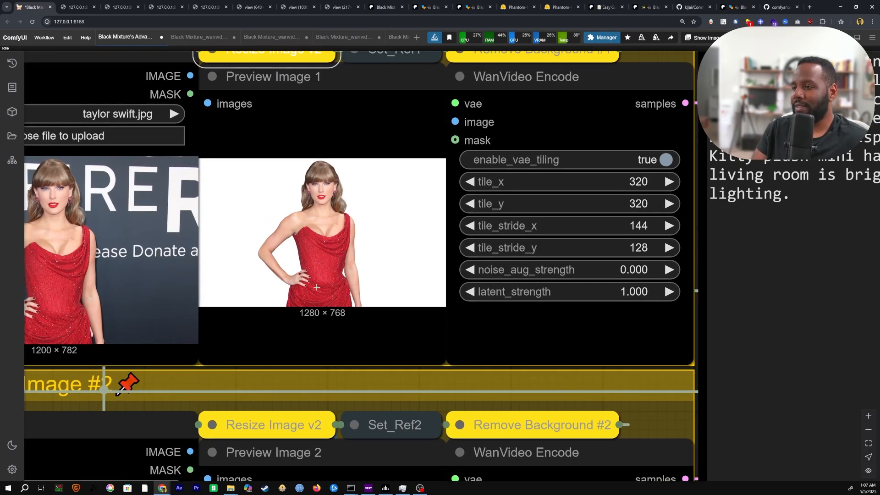
scroll(299, 215, down, 4)
drag(321, 146, 297, 176)
scroll(322, 207, down, 2)
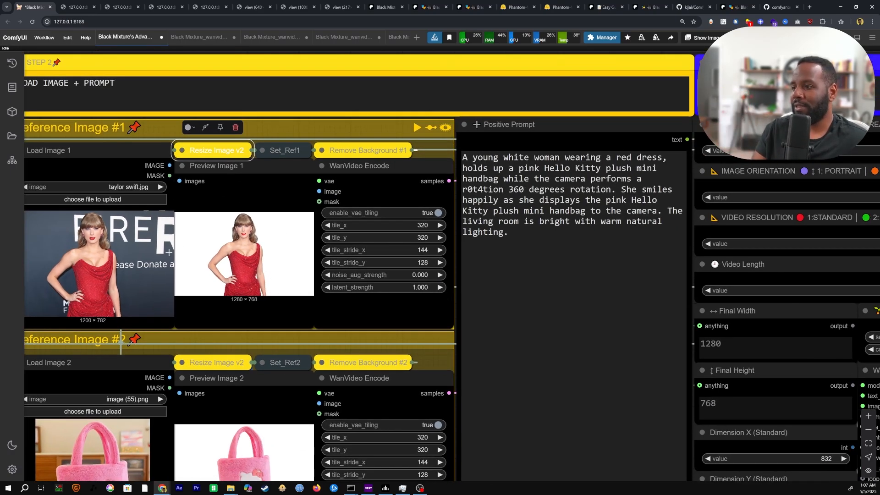
- Expand Resize Image v2 and Remove Background #1 in turn to review their settings, collapsing each again
click(182, 150)
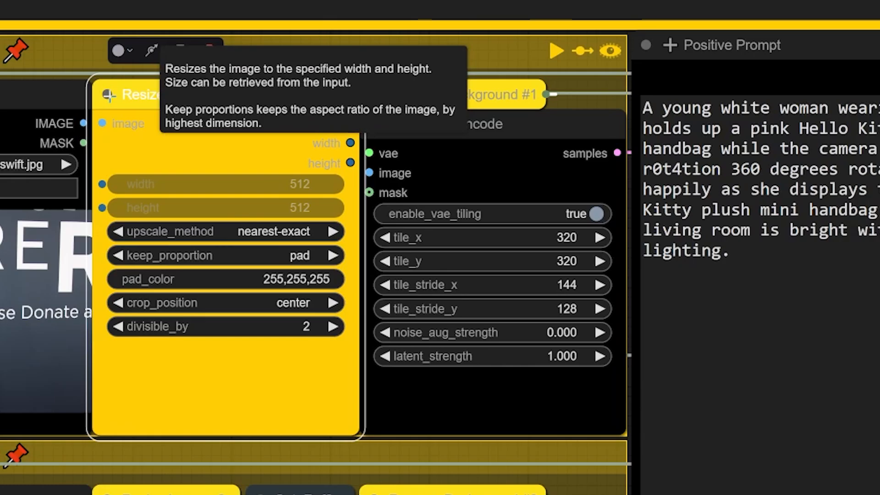
click(108, 95)
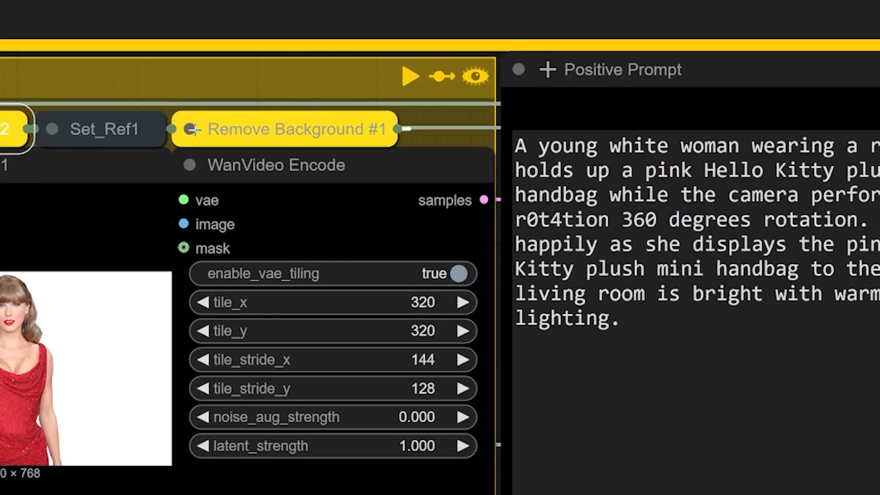
click(189, 129)
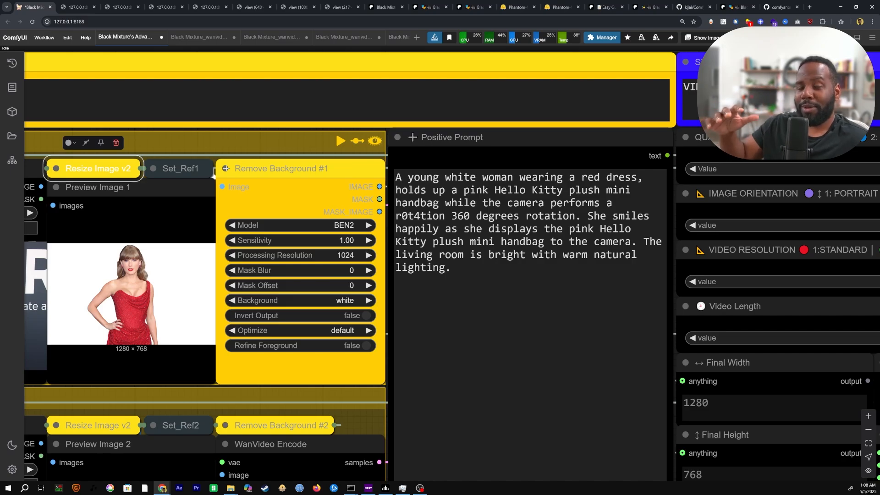
click(225, 168)
- Delete "performs a r0t4tion 360 degrees rotation" from the Positive Prompt text
scroll(225, 168, down, 5)
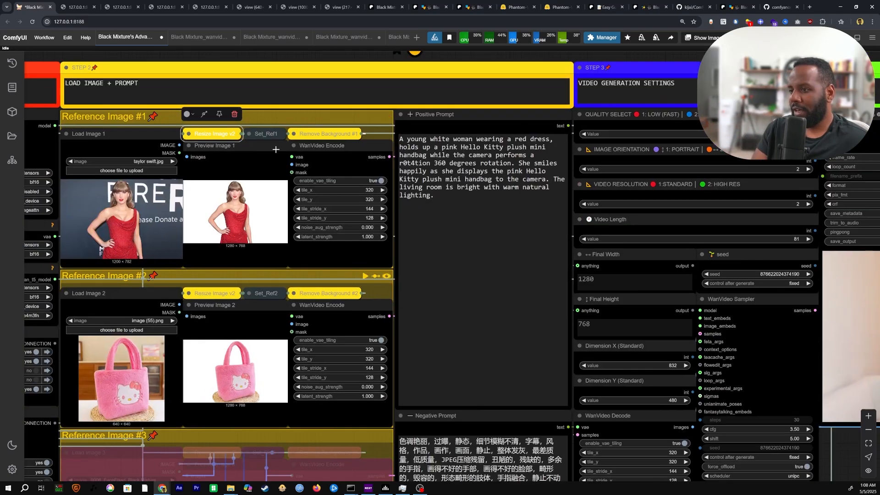
drag(496, 114, 399, 152)
scroll(397, 152, up, 2)
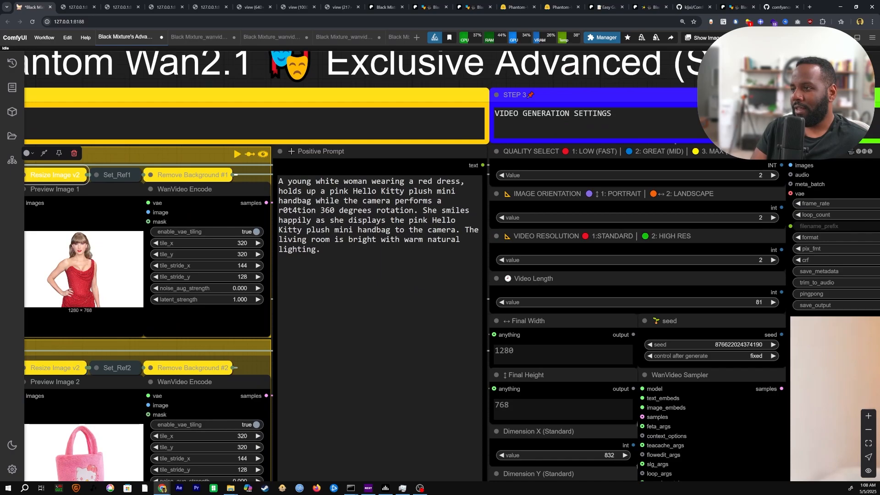
scroll(326, 238, up, 3)
drag(271, 162, 153, 120)
scroll(279, 120, down, 3)
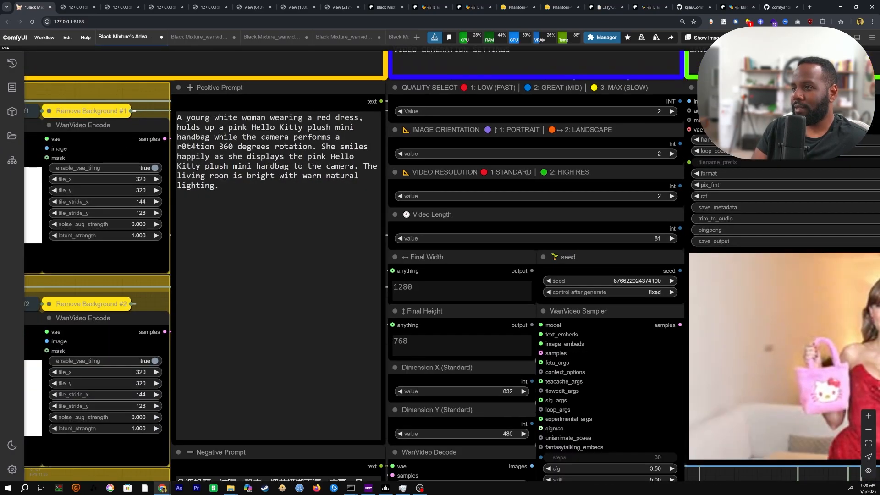
scroll(278, 339, down, 1)
drag(279, 340, 278, 279)
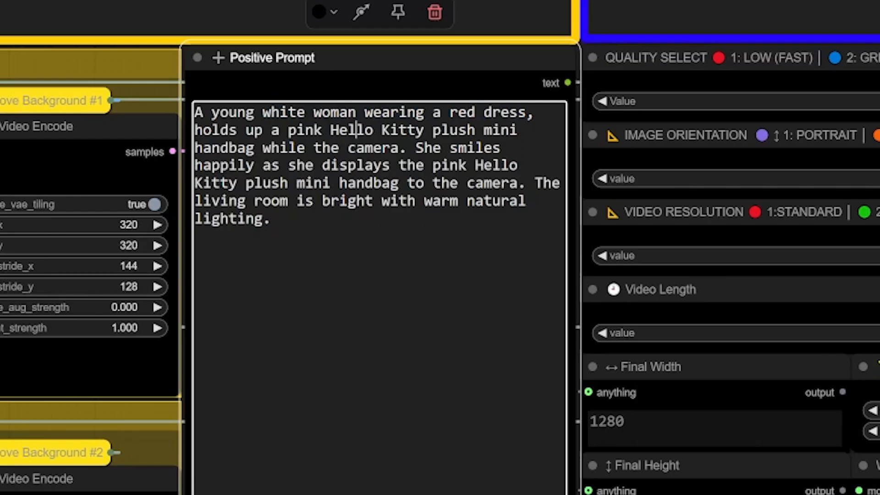
- Read through the Positive Prompt, highlighting the Hello Kitty wording and the text from "She smiles" to the end
drag(387, 93, 499, 93)
click(500, 112)
drag(330, 129, 458, 130)
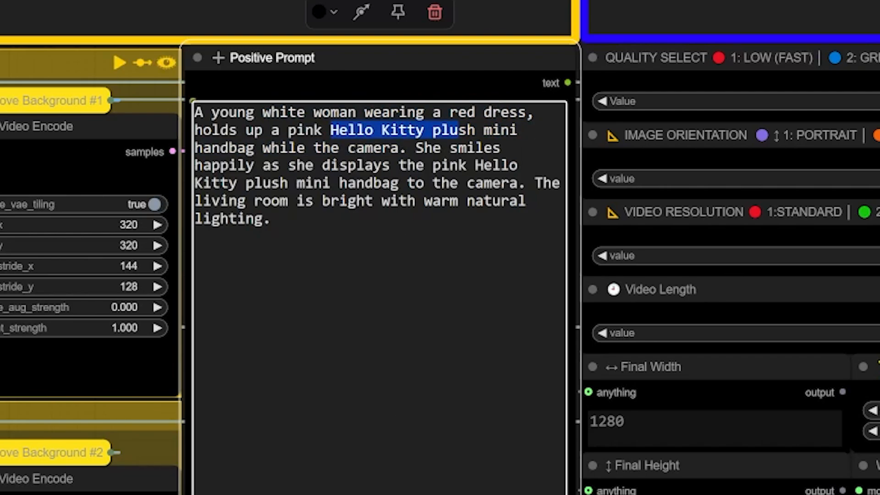
drag(363, 219, 247, 276)
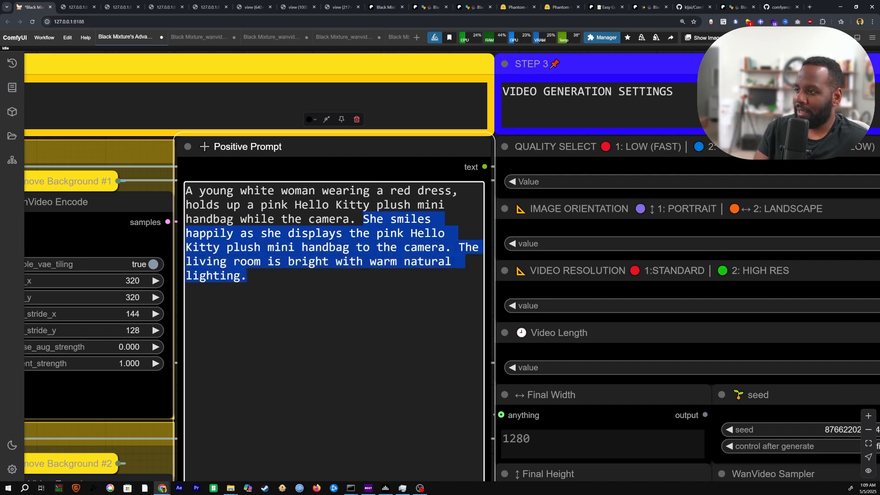
click(438, 247)
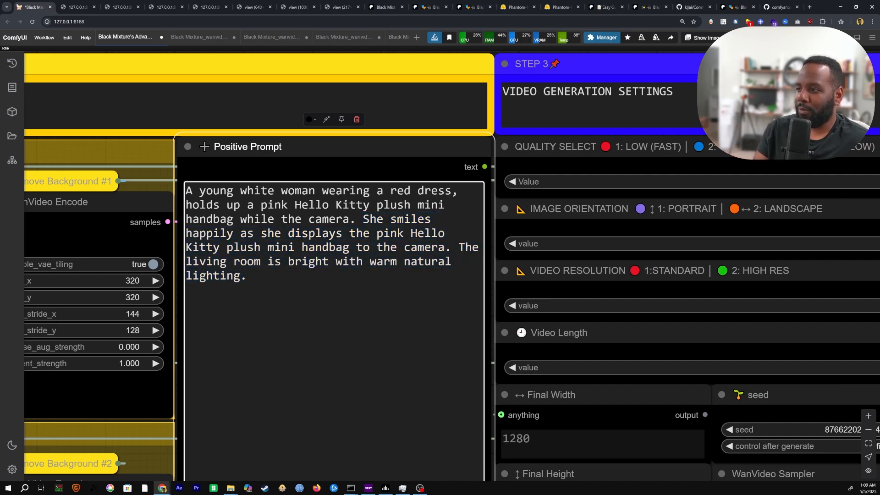
- Check the Positive Prompt's red dress and Hello Kitty descriptions against the two reference images
scroll(243, 271, down, 3)
drag(258, 343, 360, 218)
scroll(341, 299, down, 1)
scroll(316, 289, down, 1)
scroll(320, 213, down, 2)
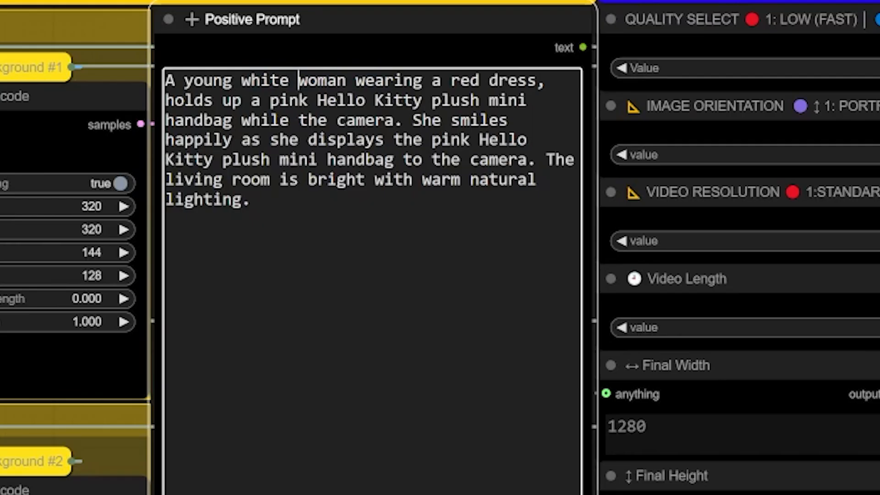
drag(367, 138, 457, 139)
click(405, 147)
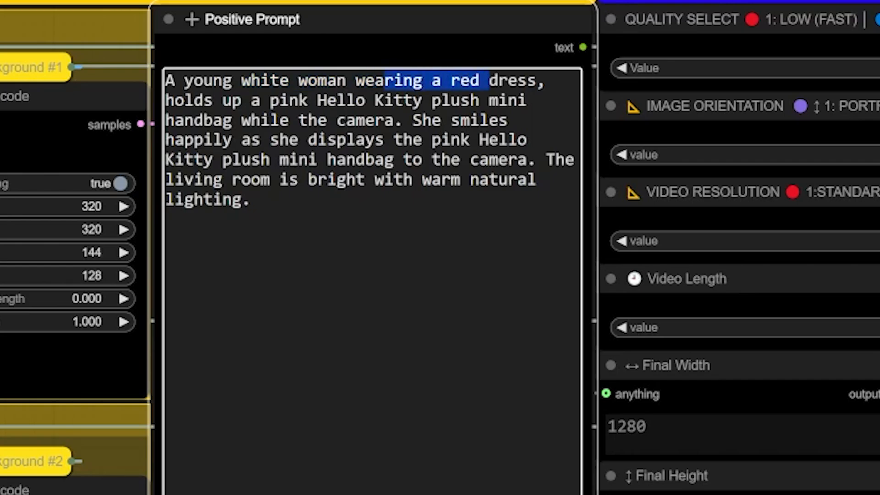
click(508, 81)
drag(318, 101, 403, 100)
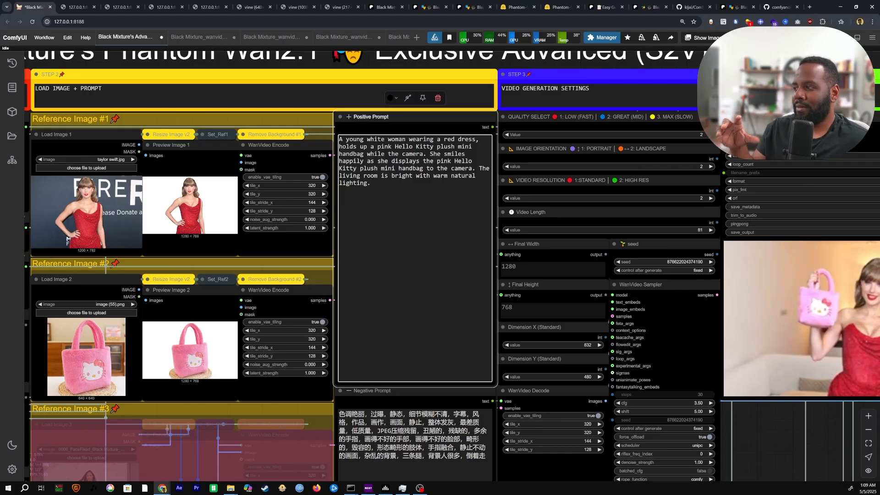
- Examine the Negative Prompt by highlighting its whole text, clear the highlight, and return to the workflow overview
drag(360, 229, 277, 88)
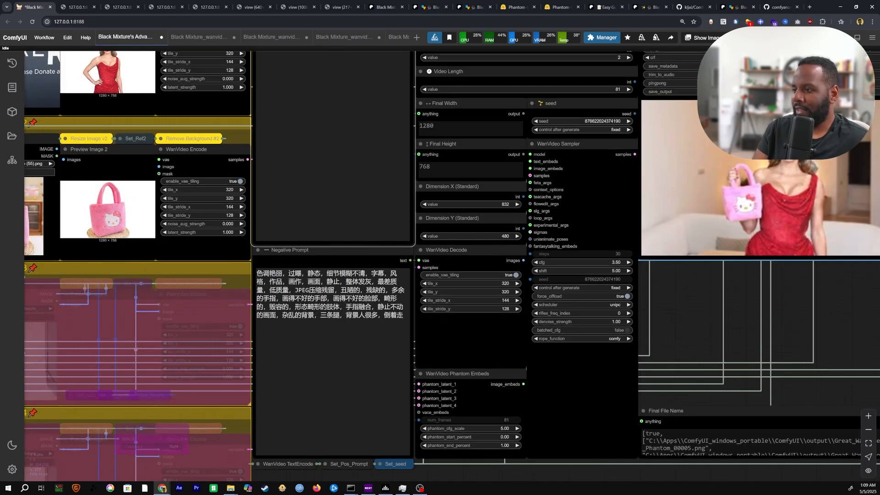
scroll(384, 350, up, 2)
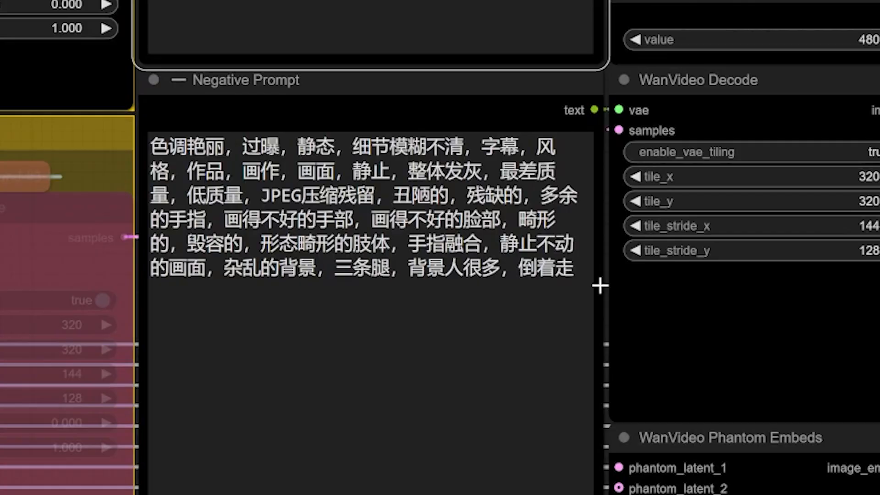
click(600, 286)
key(ctrl+a)
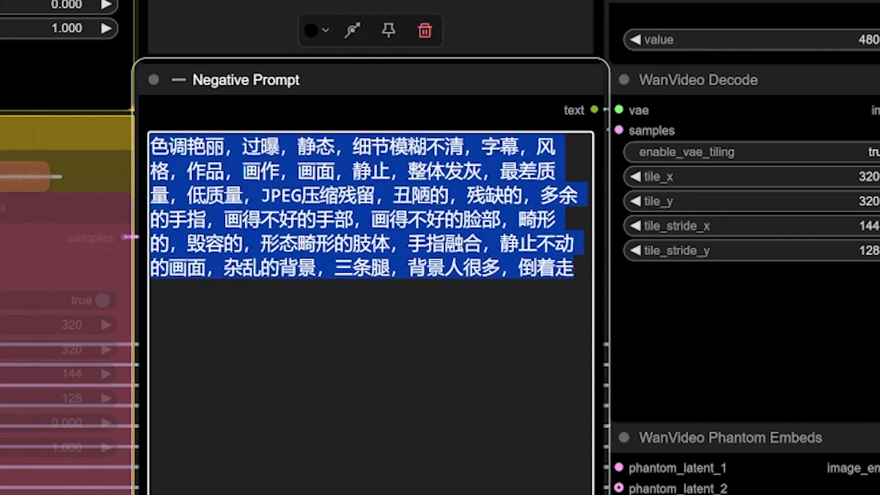
click(308, 411)
scroll(398, 380, down, 2)
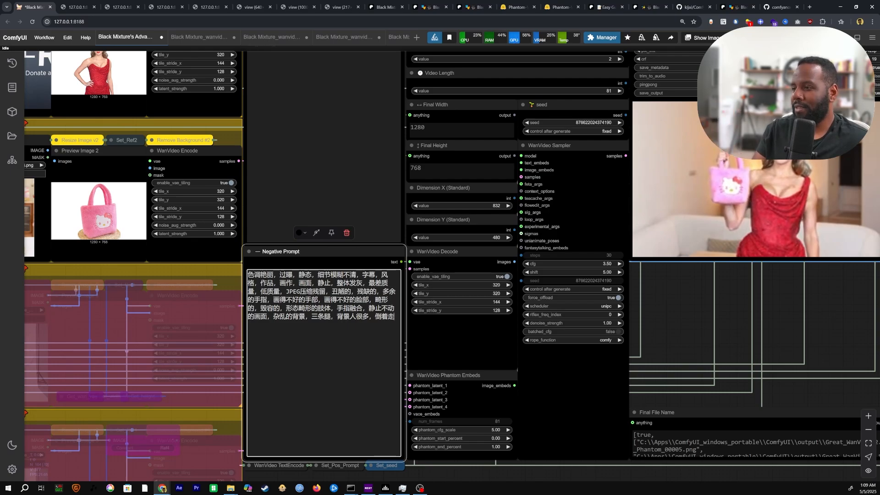
scroll(314, 374, down, 3)
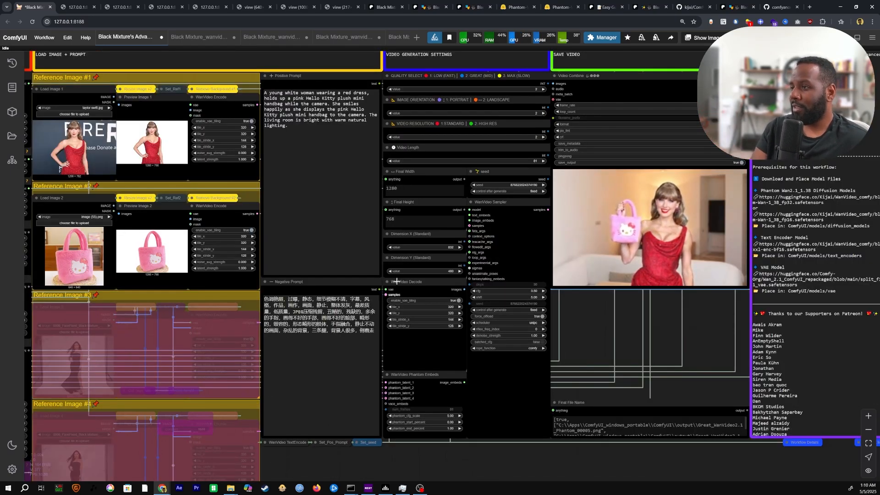
- Try Quality Select at 1 (LOW) in the video generation settings, and return it to 2 (GREAT)
drag(397, 282, 247, 435)
scroll(305, 216, up, 5)
drag(270, 341, 137, 292)
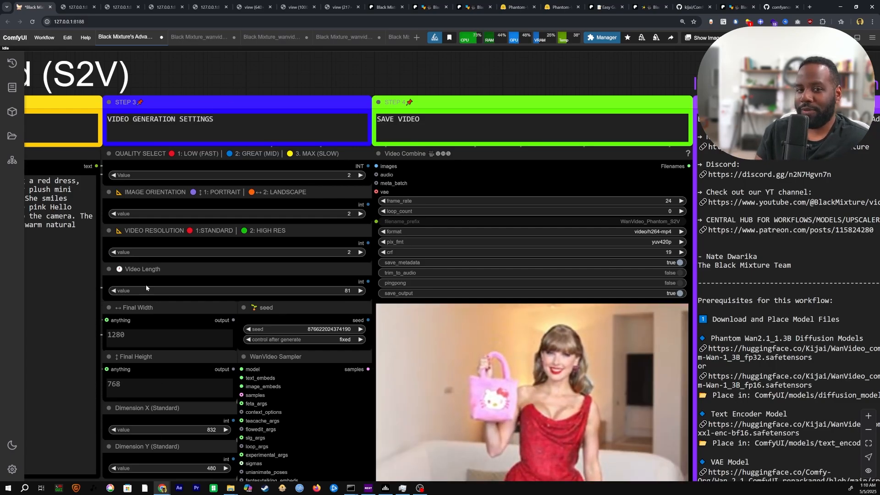
scroll(240, 242, up, 3)
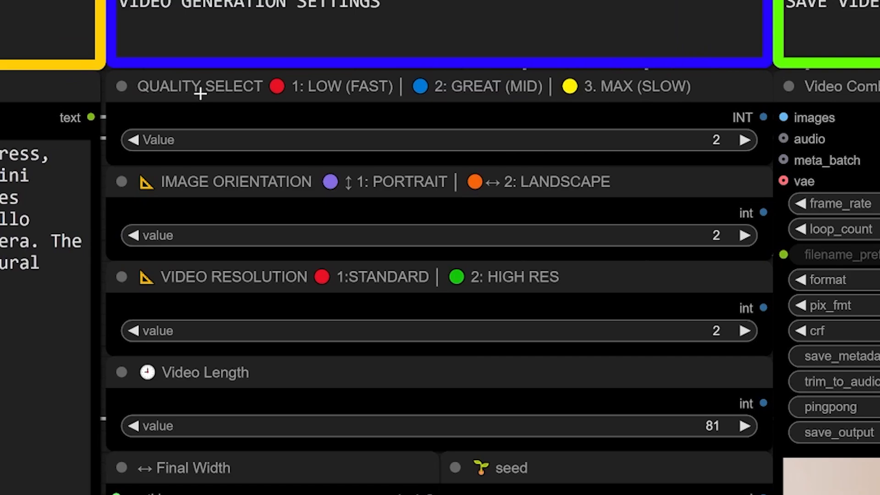
click(231, 101)
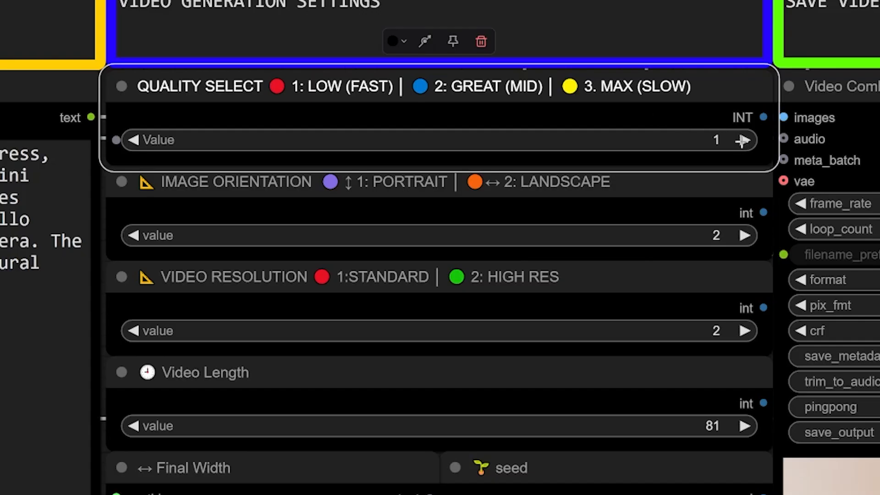
click(742, 140)
- Examine the Image Orientation, Video Resolution, Video Length, Final Width, Final Height and standard Dimension X and Y settings
click(429, 238)
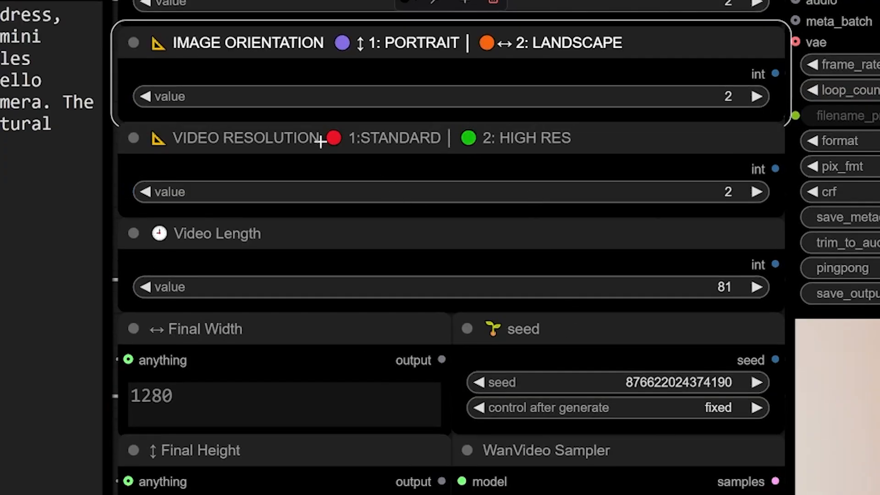
click(432, 271)
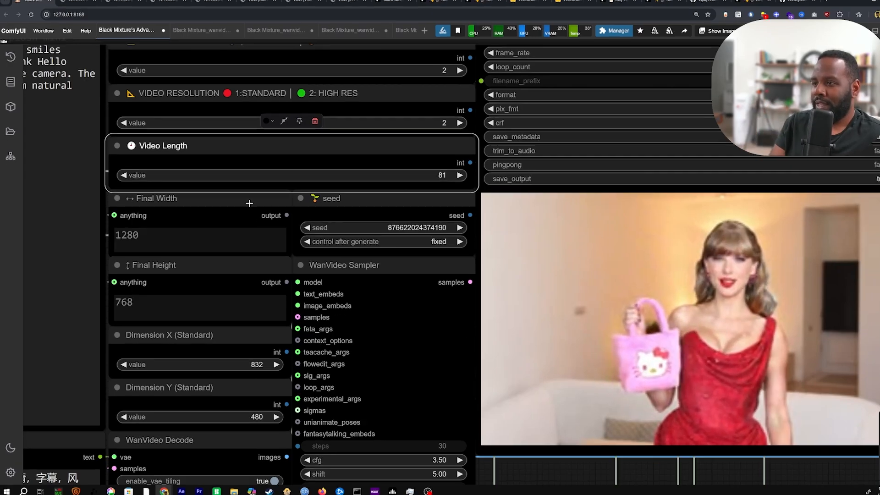
click(286, 245)
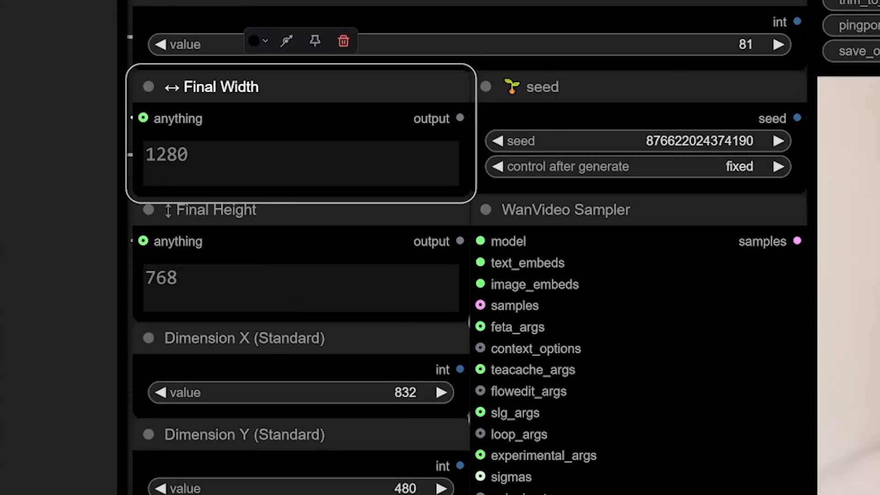
click(323, 236)
click(310, 86)
click(306, 215)
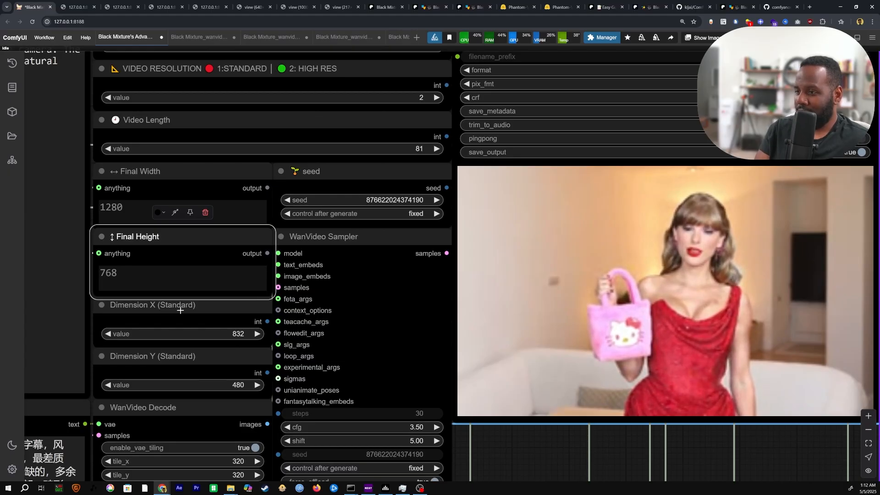
click(296, 348)
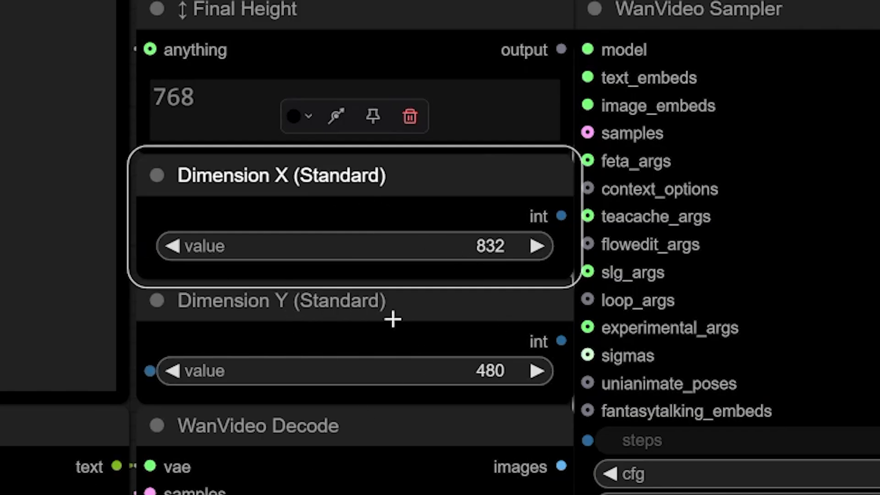
click(300, 324)
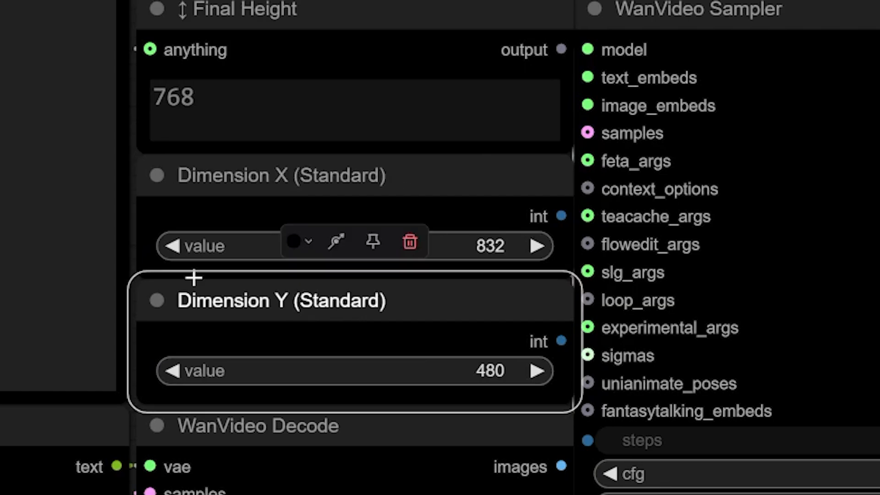
- Try 550 and 500 as the Dimension X (Standard) value, and undo the changes
click(479, 186)
click(496, 250)
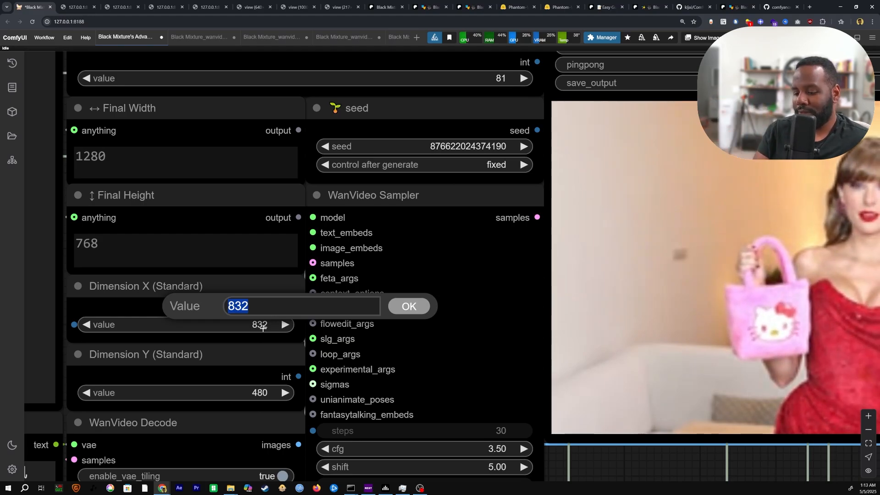
key(Return)
click(262, 328)
text(5)
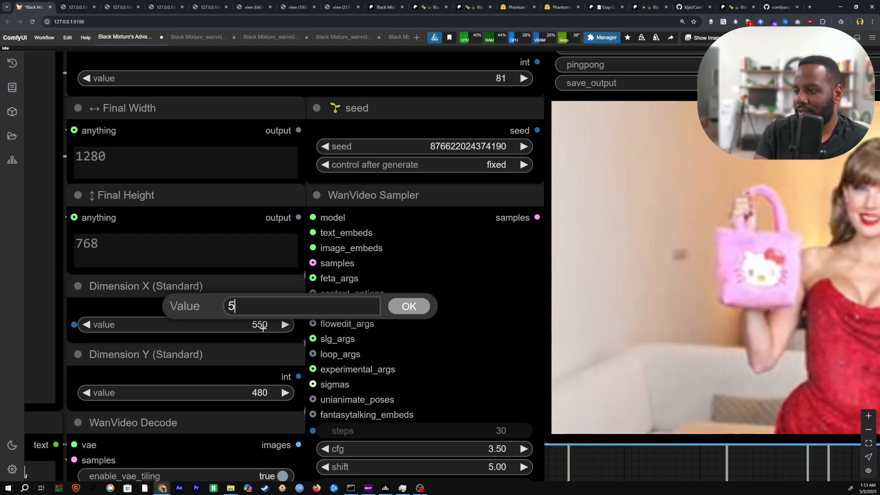
text(00)
key(Return)
key(ctrl+z)
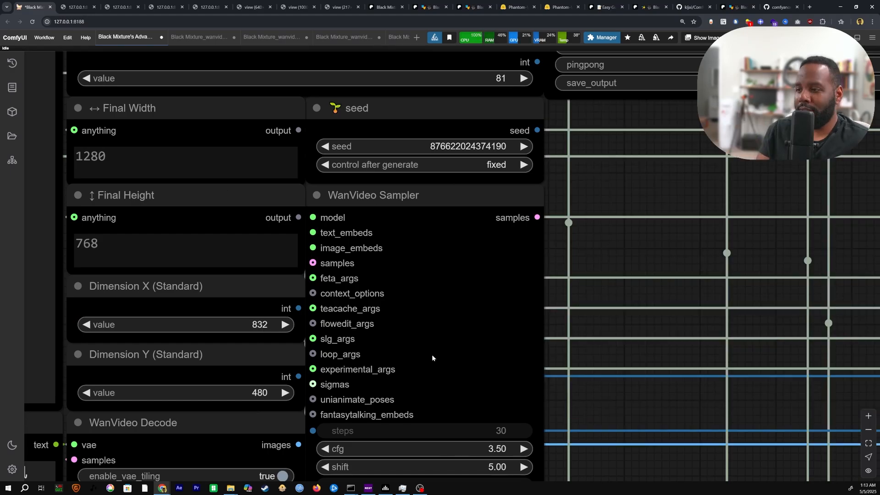
- Switch the seed's control after generate to randomize, and return it to fixed
scroll(532, 286, down, 2)
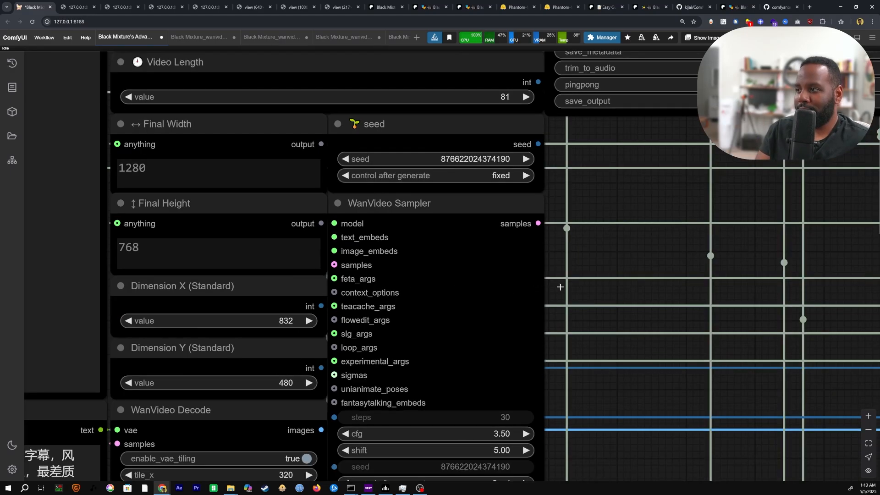
drag(538, 354, 520, 418)
drag(324, 349, 322, 247)
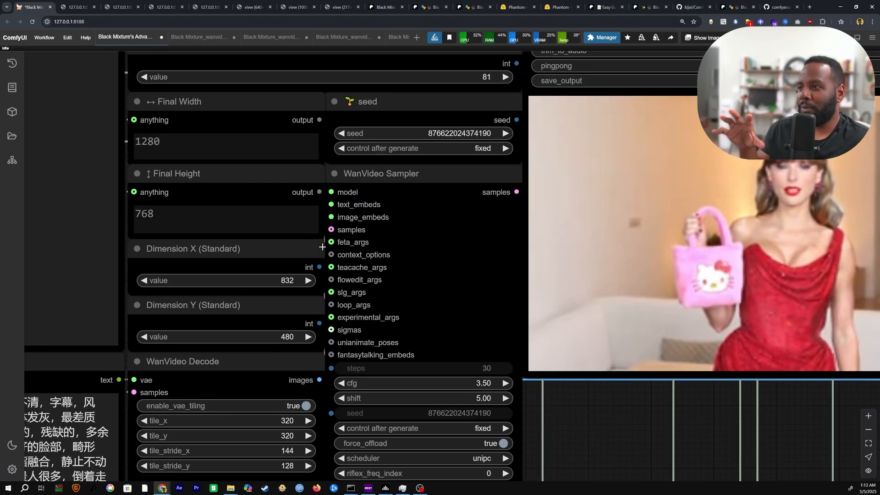
drag(260, 303, 205, 375)
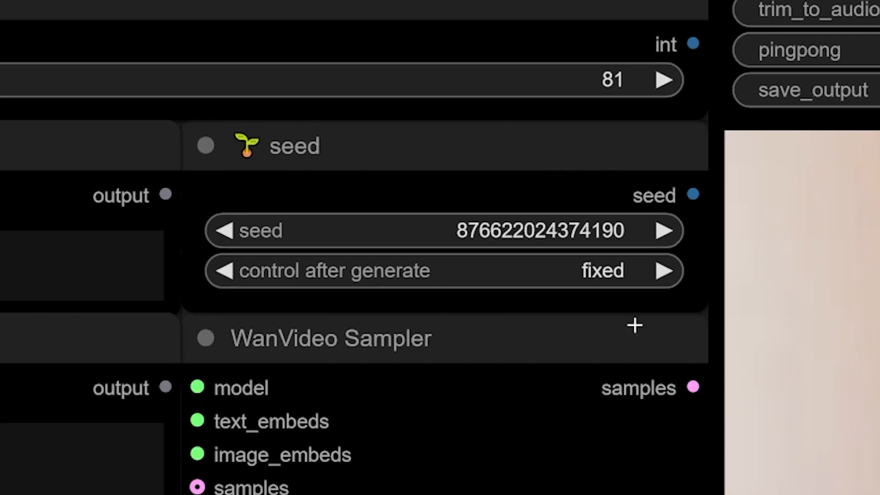
click(603, 283)
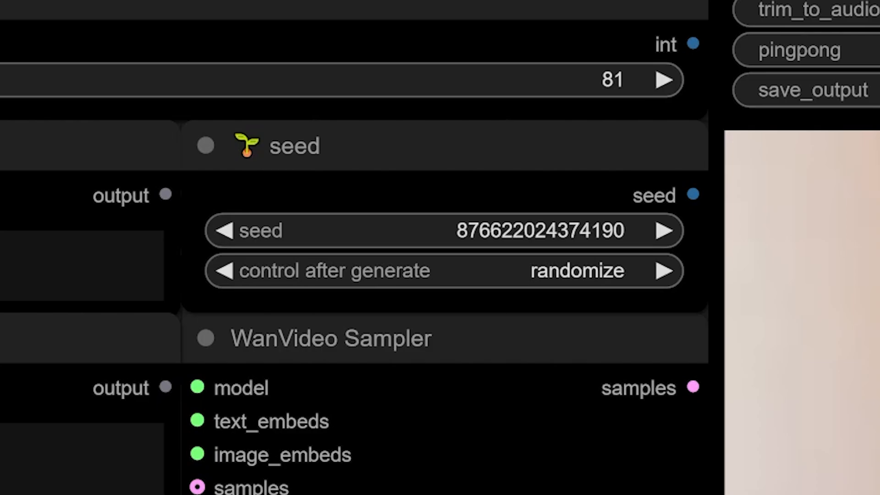
click(532, 280)
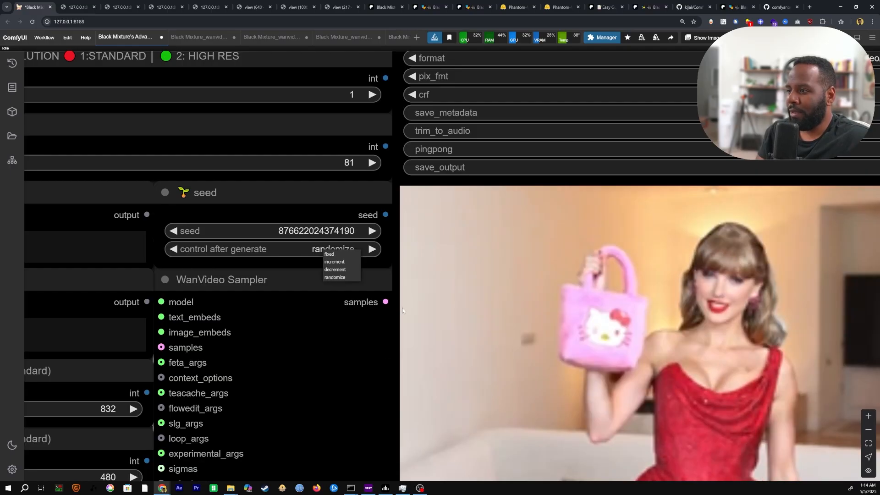
click(561, 276)
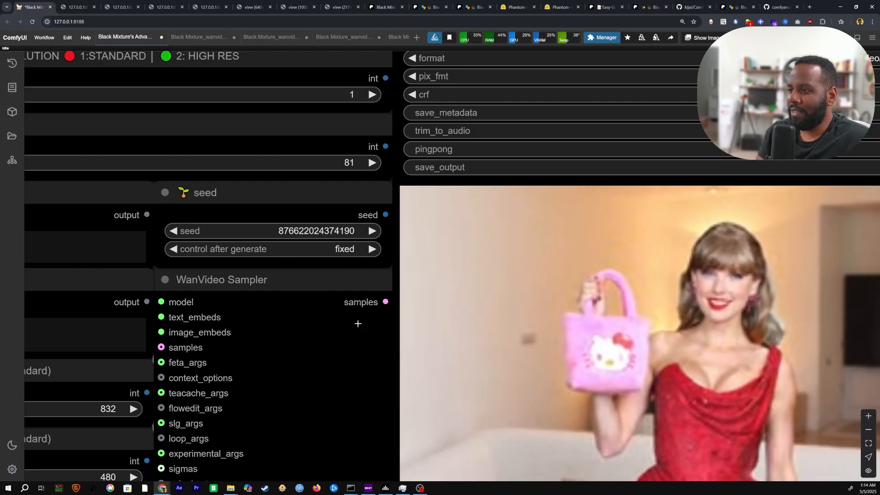
- Review the Video Length setting together with the reference images and prompts feeding the video generation
scroll(358, 324, down, 3)
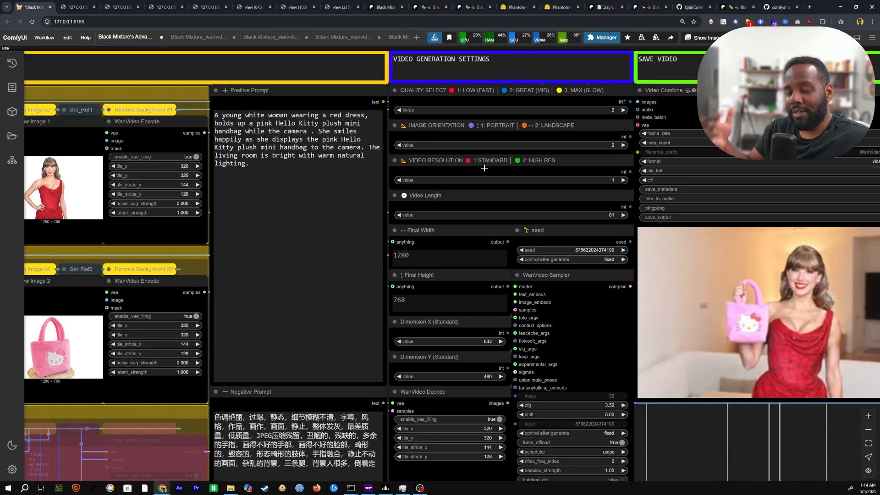
click(551, 204)
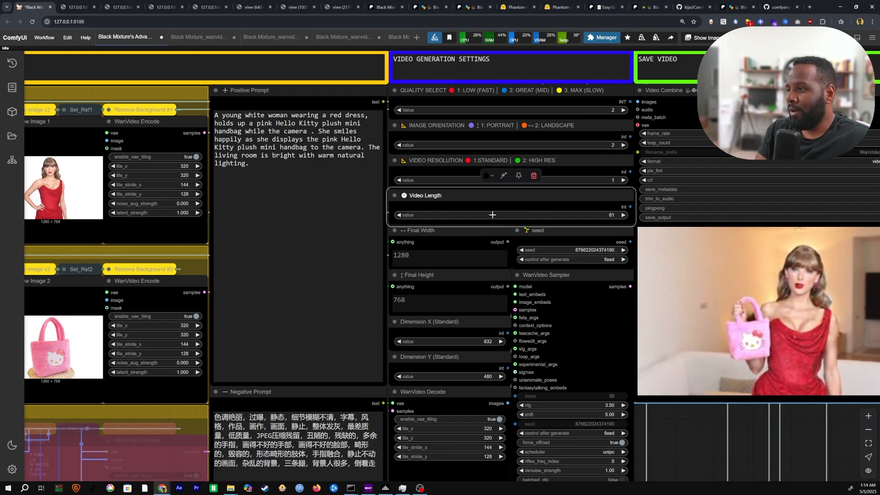
scroll(490, 215, down, 2)
drag(490, 214, 618, 211)
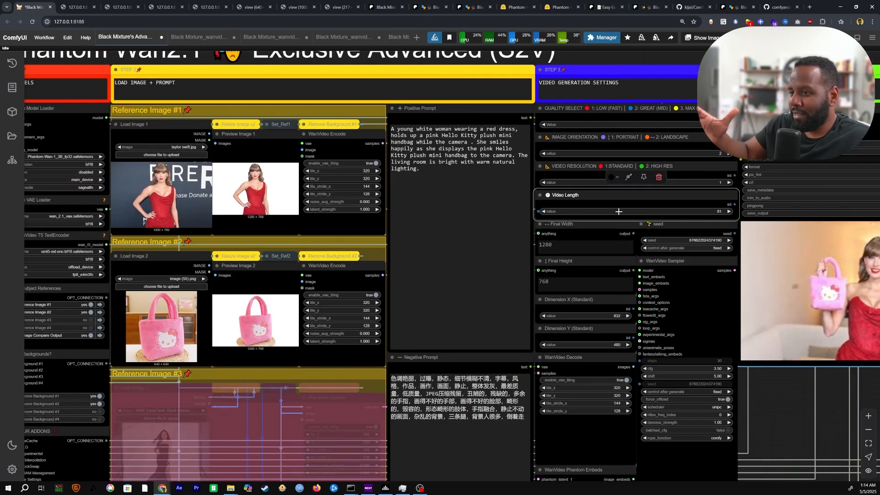
scroll(618, 211, down, 1)
drag(618, 212, 458, 204)
- Set the frame_rate of the Video Combine node to 24
drag(533, 320, 181, 234)
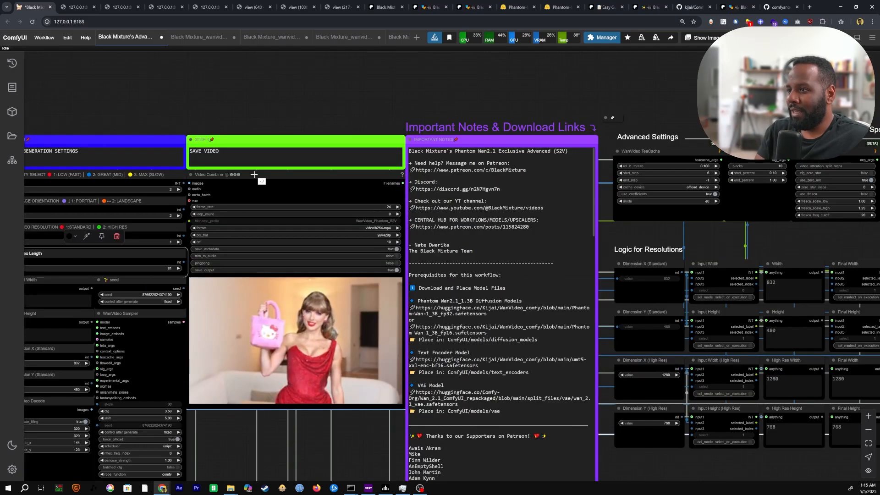
scroll(258, 176, up, 6)
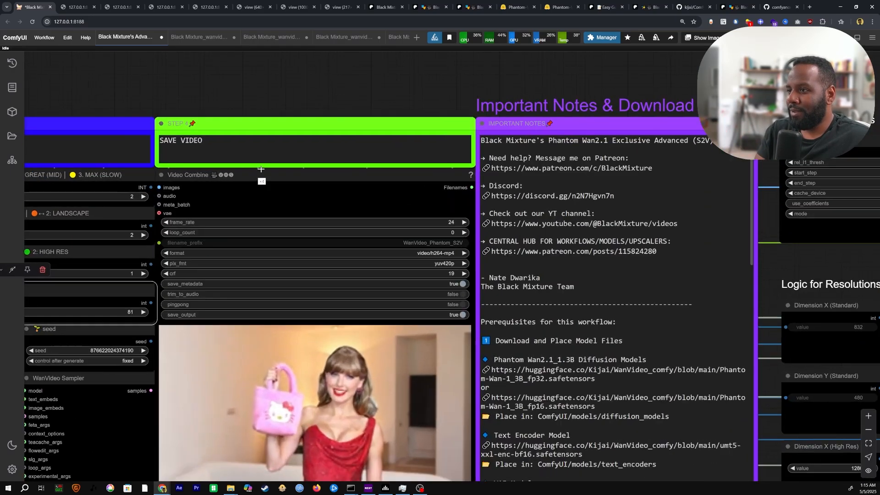
drag(257, 404, 209, 291)
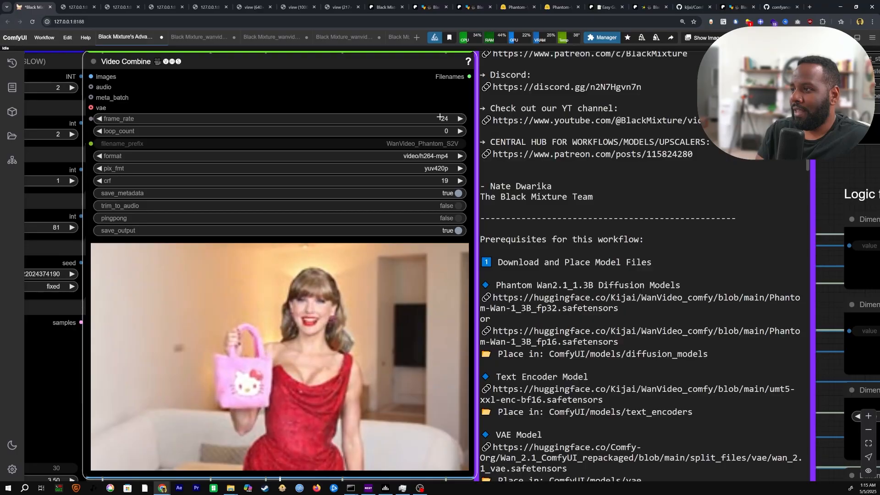
click(795, 218)
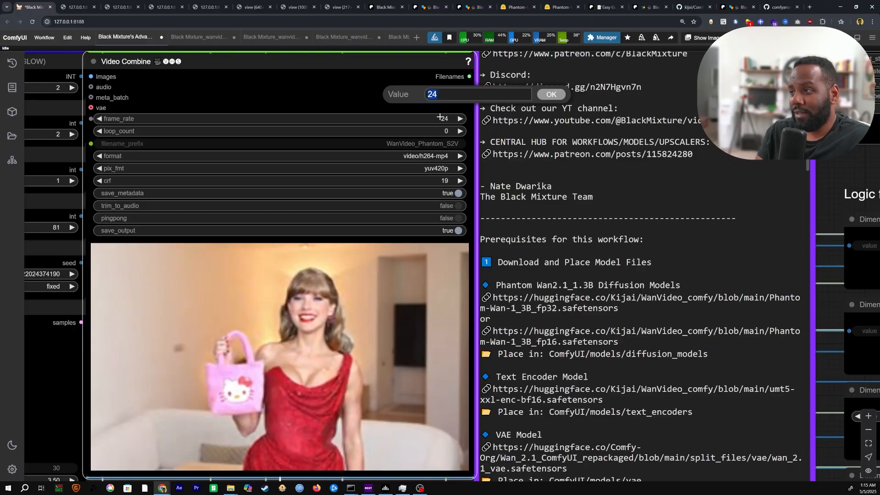
text(24)
key(Return)
- Watch the generated video by opening the Video Combine preview in its own browser tab, and return to the workflow
scroll(564, 155, down, 2)
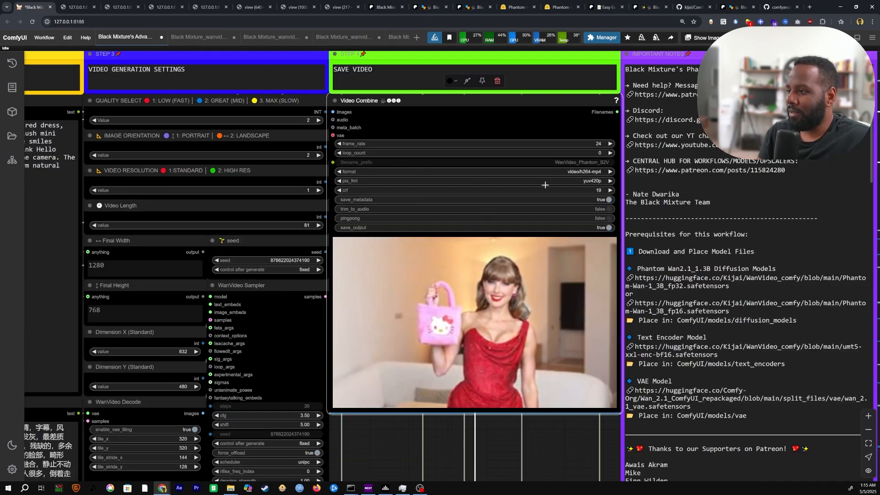
scroll(472, 335, up, 7)
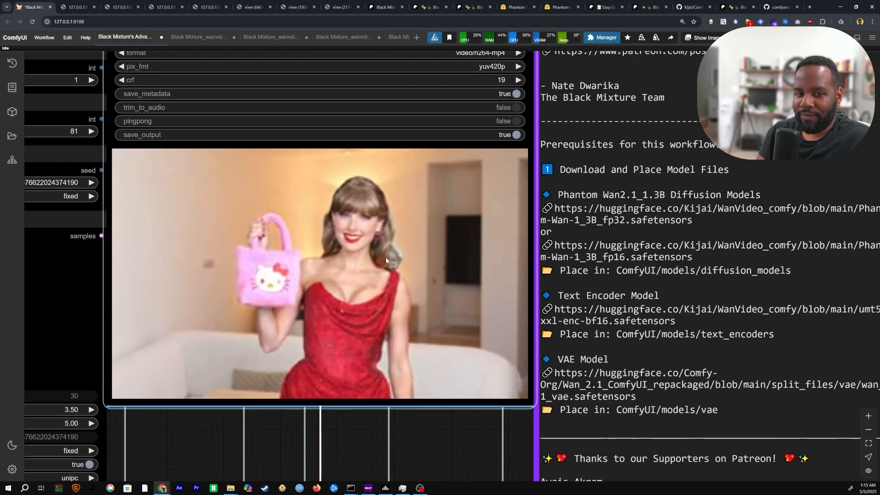
scroll(468, 246, down, 4)
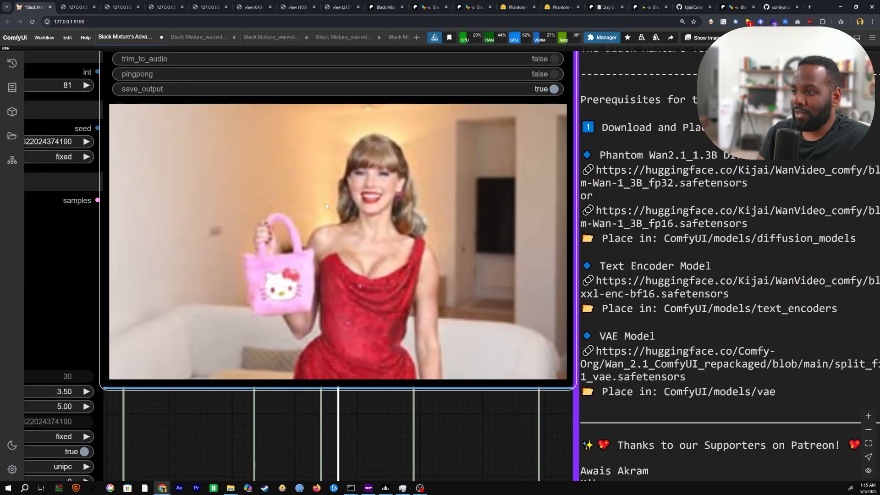
right_click(338, 152)
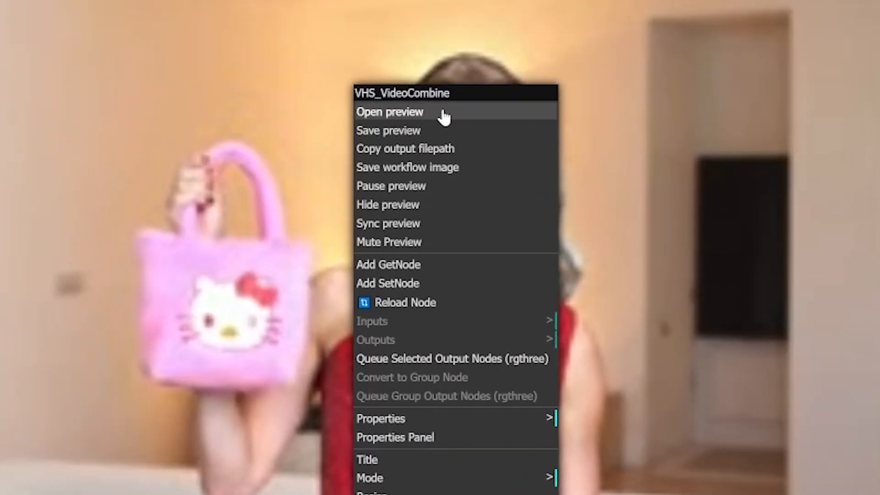
click(444, 116)
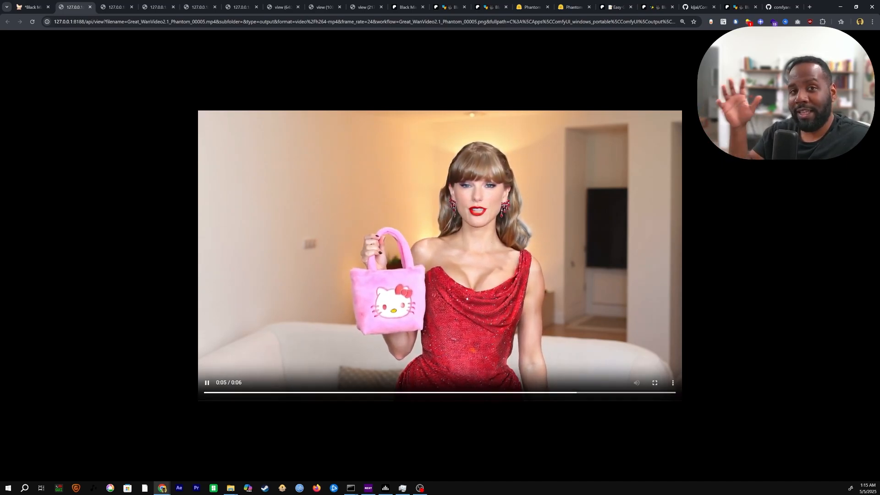
click(507, 268)
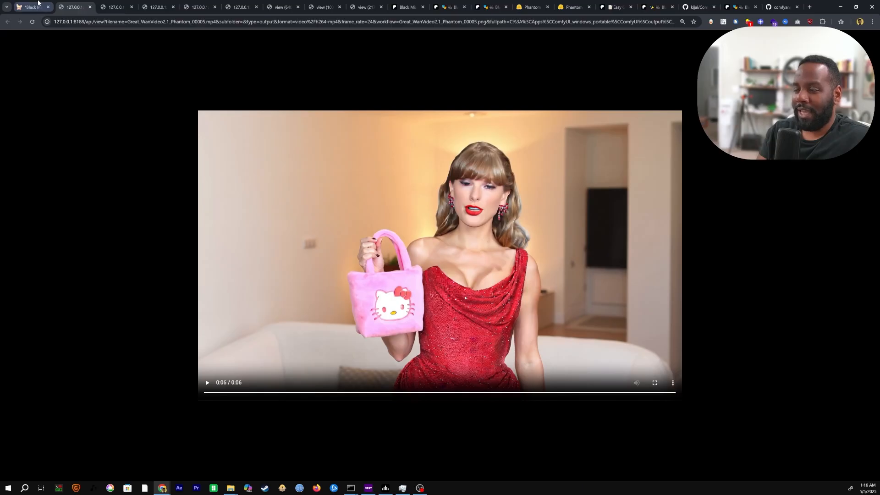
click(38, 5)
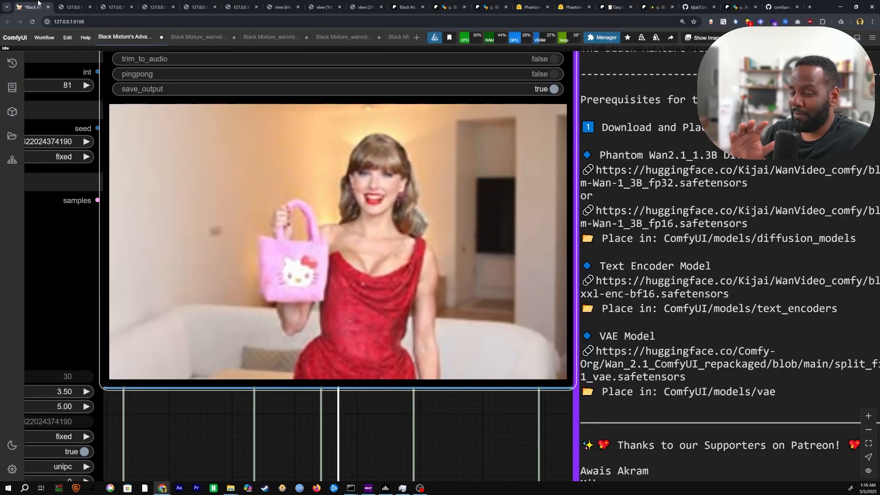
- Compare the generated handbag video with the woman and handbag reference images in the workflow
scroll(103, 271, down, 4)
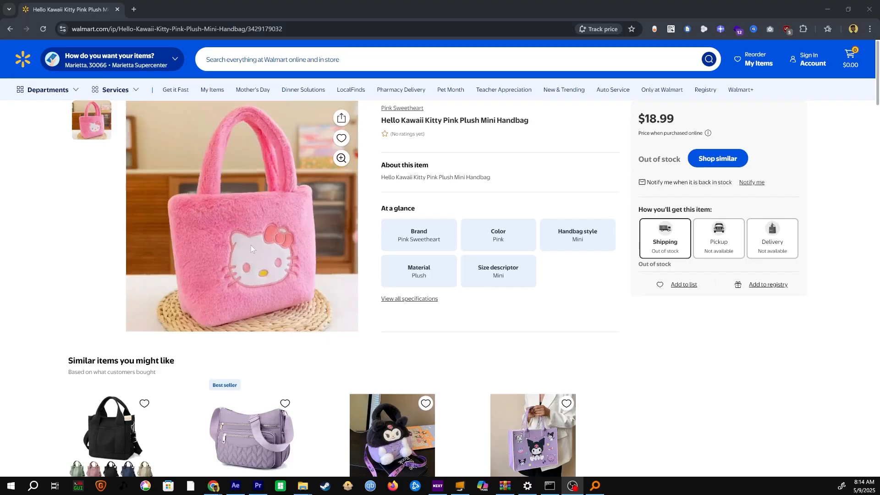
drag(252, 245, 132, 15)
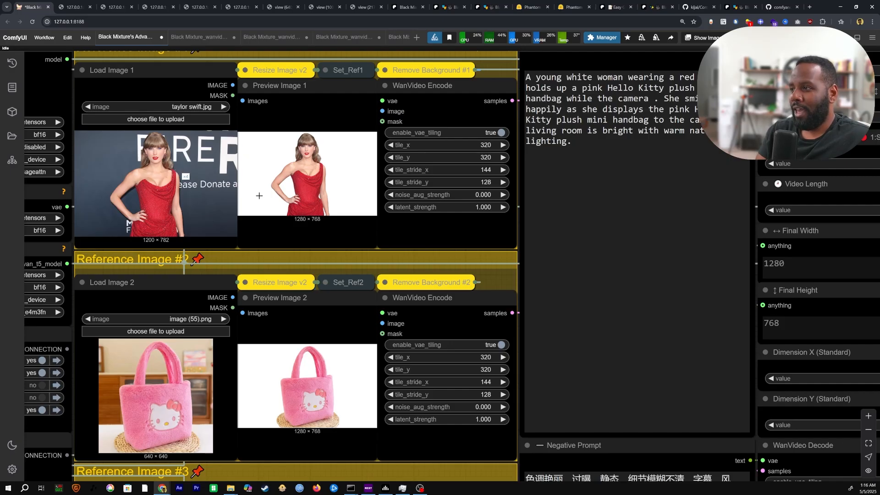
scroll(258, 196, down, 2)
drag(596, 280, 180, 242)
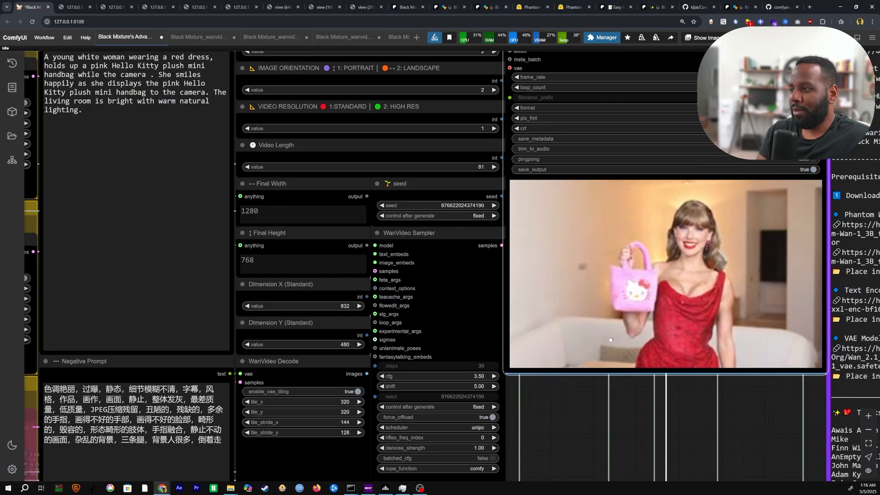
- Examine the Advanced Settings section, including the WanVideo TeaCache, SLG and Experimental nodes
drag(715, 300, 508, 255)
scroll(397, 334, up, 2)
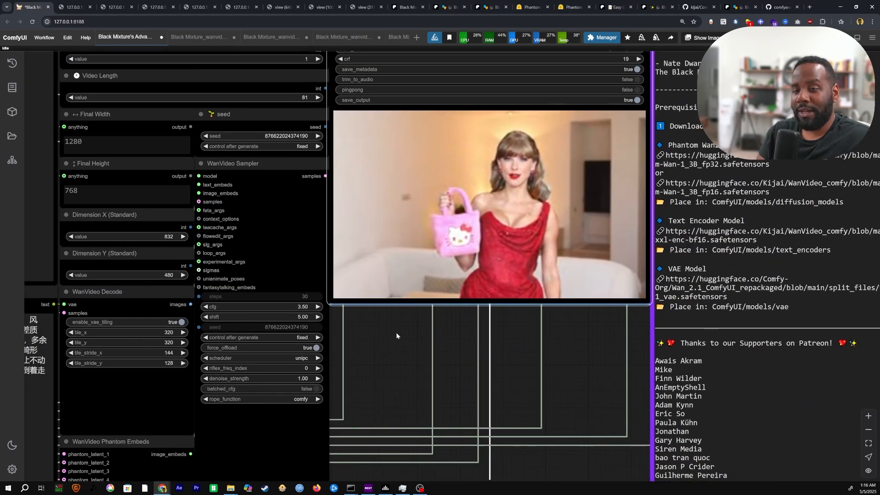
scroll(383, 364, down, 8)
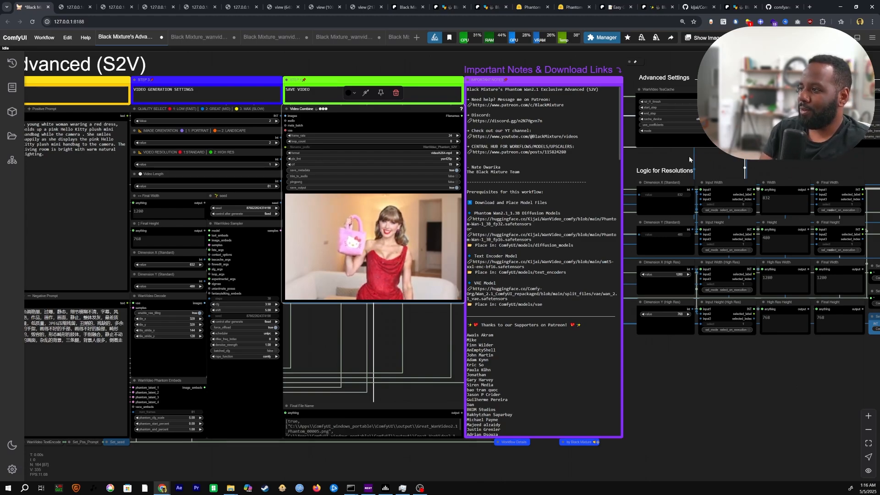
drag(739, 163, 237, 201)
scroll(219, 199, up, 2)
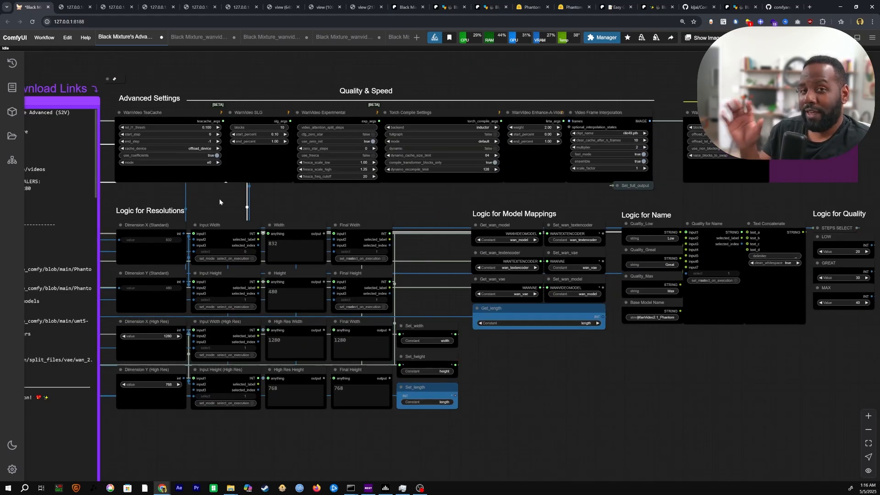
drag(254, 199, 282, 210)
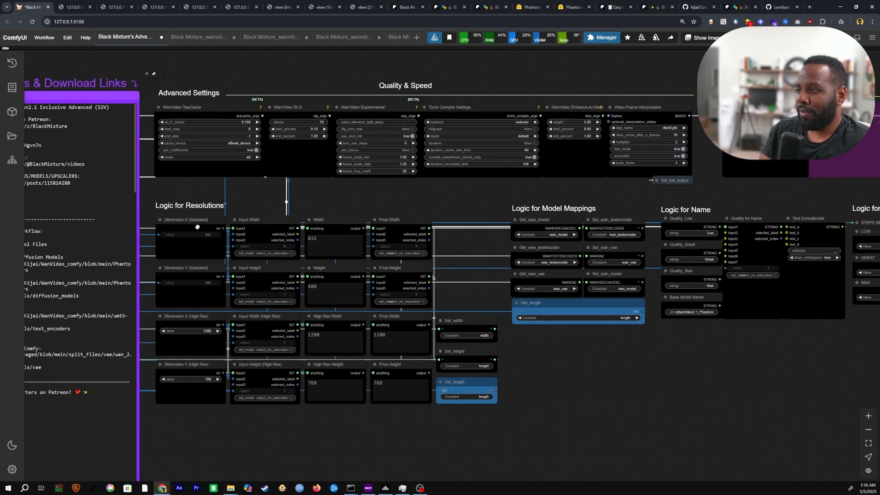
drag(208, 195, 126, 212)
scroll(134, 158, up, 1)
scroll(148, 120, up, 7)
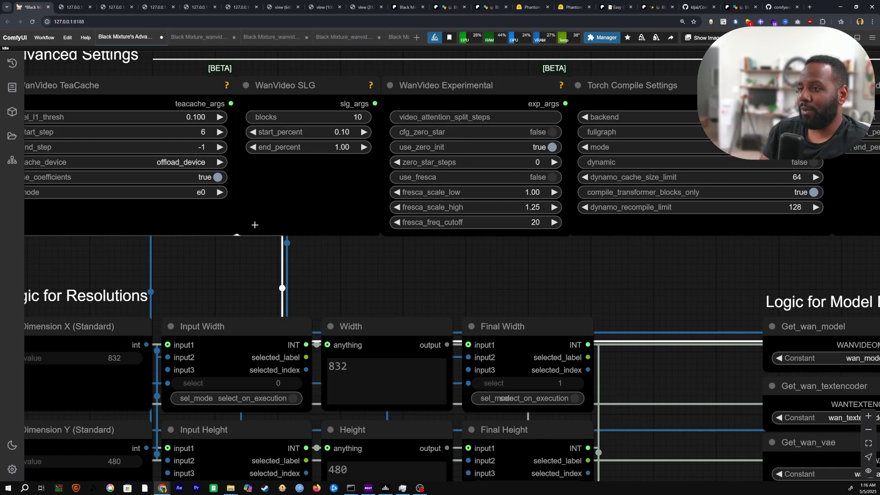
drag(306, 246, 372, 286)
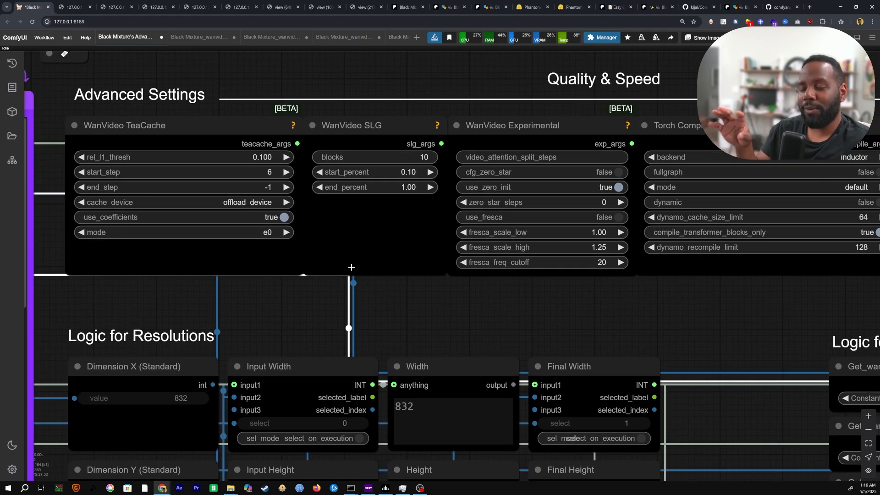
- Review the remaining Quality & Speed nodes together with the Logic for Resolutions nodes for standard and high-res dimensions
scroll(652, 297, down, 2)
drag(651, 299, 337, 292)
drag(624, 263, 174, 272)
drag(574, 176, 579, 106)
drag(218, 326, 511, 312)
drag(552, 233, 588, 232)
drag(137, 331, 357, 367)
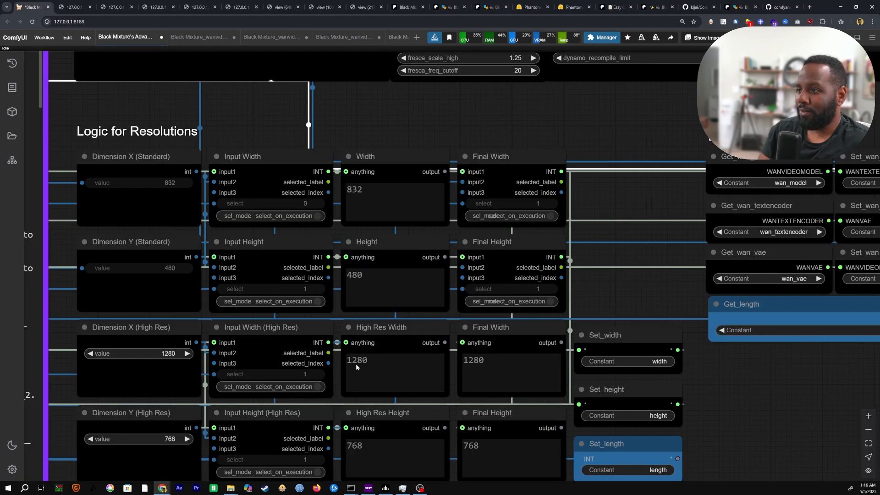
scroll(313, 134, down, 2)
drag(323, 128, 315, 299)
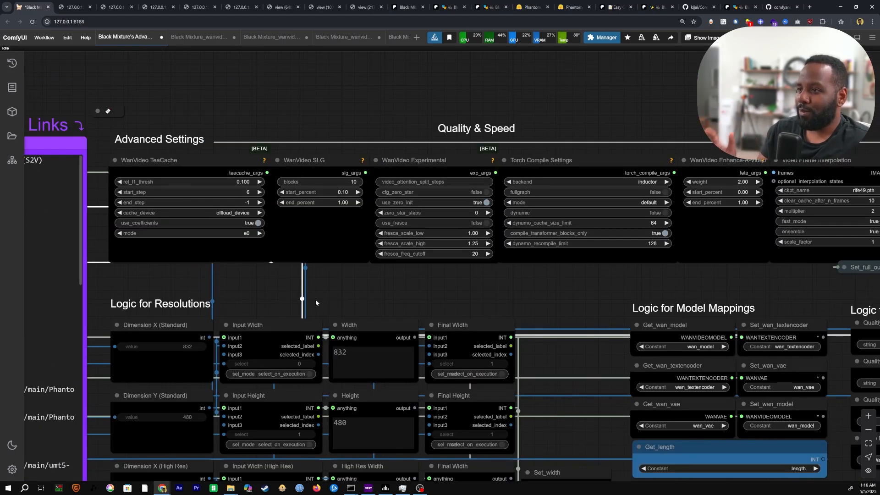
scroll(367, 291, down, 2)
drag(487, 279, 321, 154)
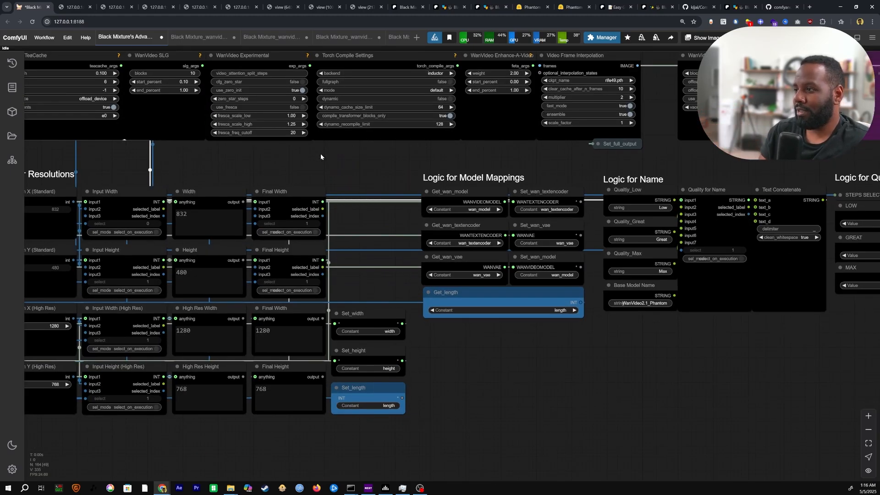
drag(338, 189, 388, 297)
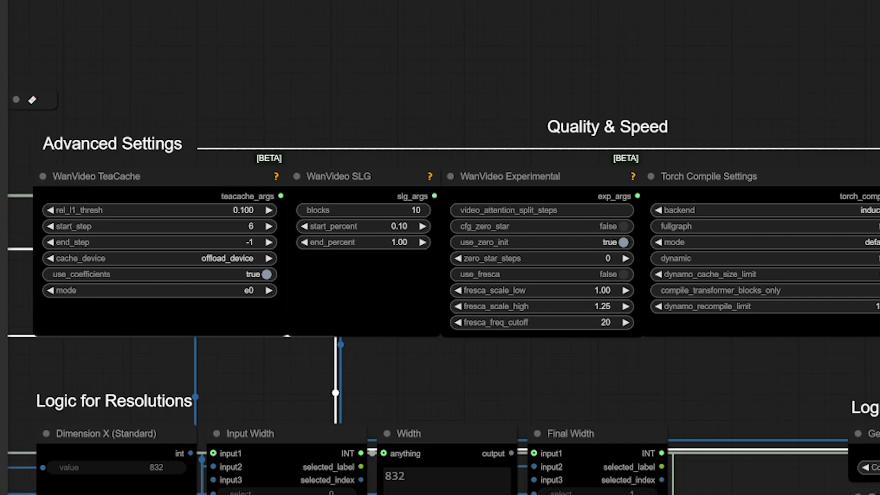
- Examine the step values assigned to LOW, GREAT and MAX in the Logic for Quality section
drag(520, 398, 2, 416)
drag(853, 314, 658, 341)
scroll(830, 182, up, 4)
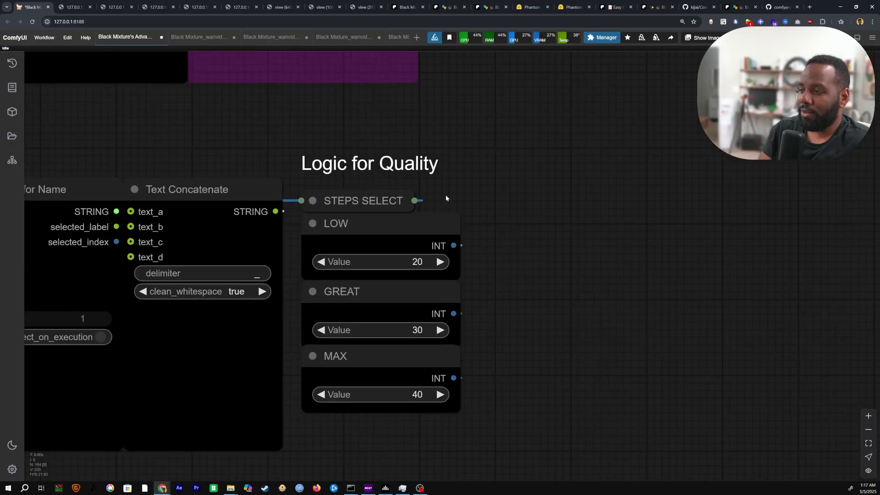
drag(446, 194, 421, 272)
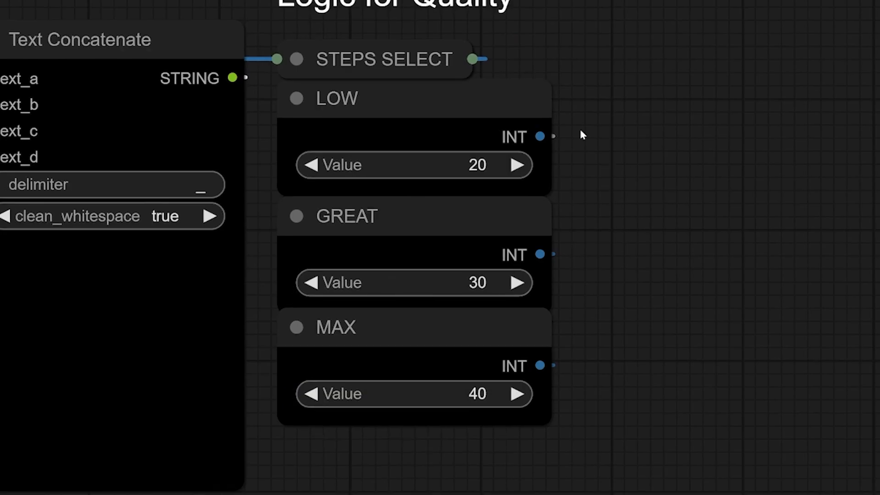
scroll(327, 149, down, 3)
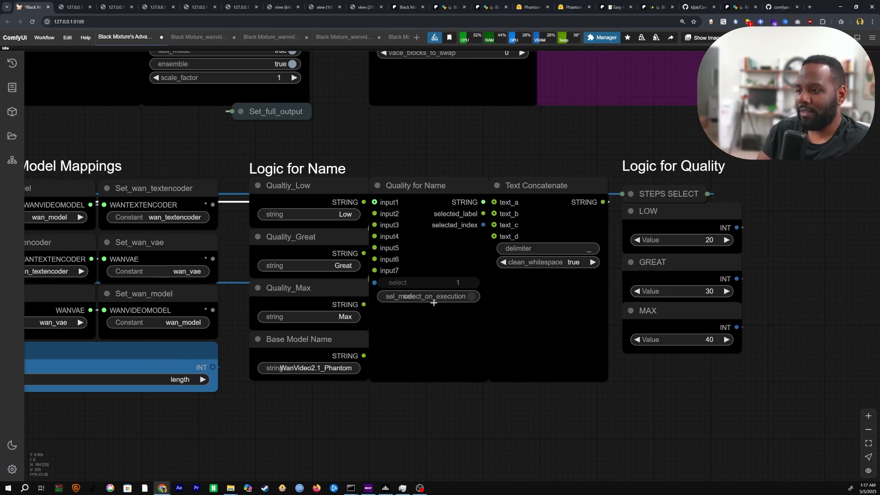
- Review the Logic for Name, Logic for Model Mappings and Logic for Resolutions sections, and return to the main workflow
drag(401, 418, 401, 418)
drag(458, 349, 723, 310)
scroll(307, 422, down, 2)
drag(307, 422, 527, 338)
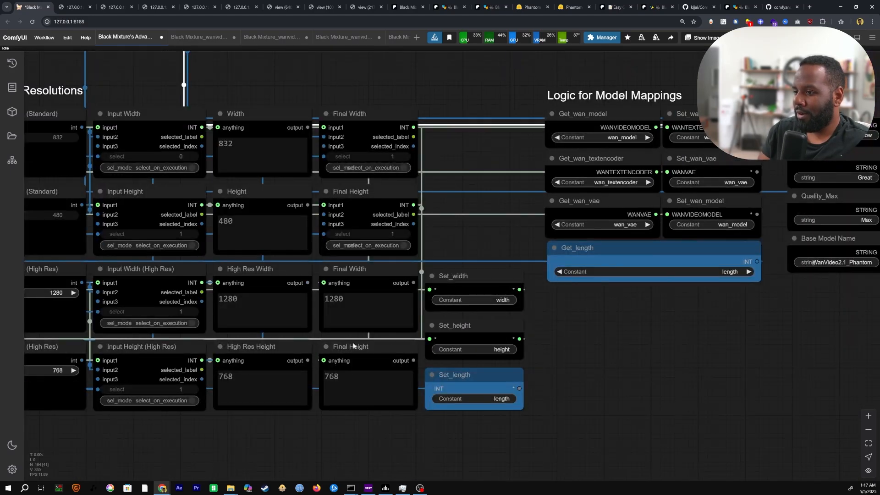
drag(388, 345, 594, 343)
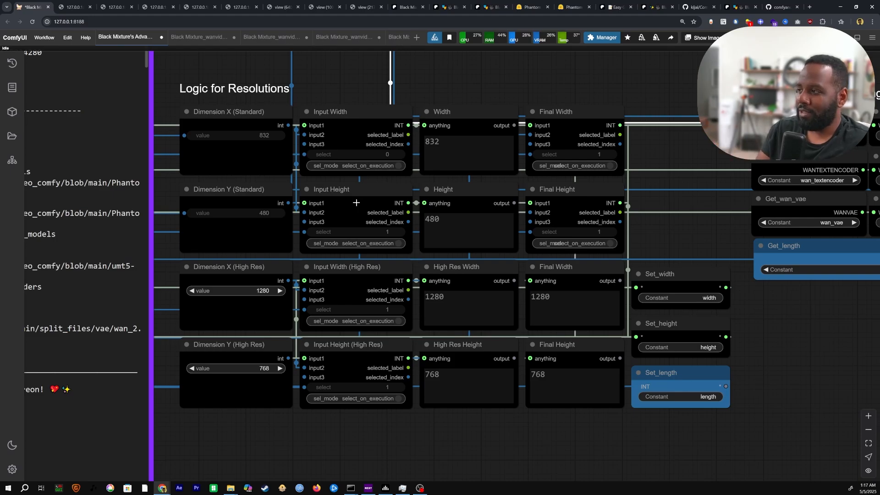
scroll(383, 98, down, 3)
drag(384, 98, 379, 365)
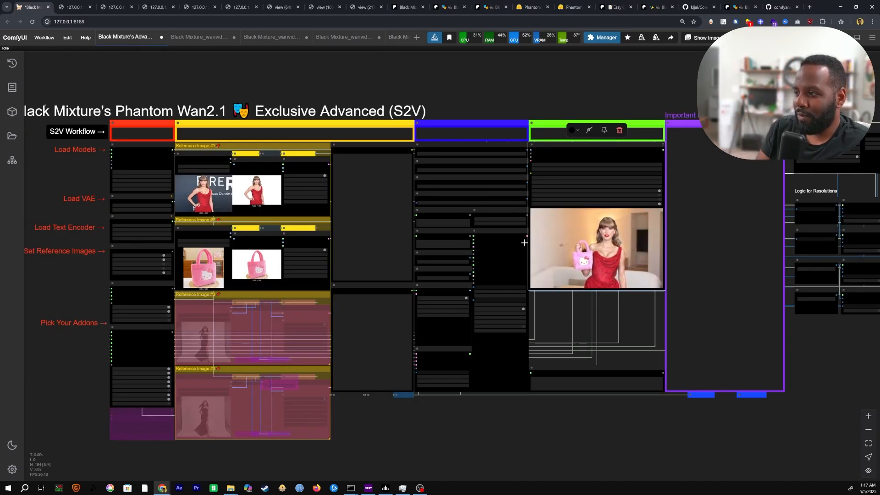
- Review the main workflow from its reference images and prompts through to the generated handbag video
scroll(548, 309, up, 2)
scroll(548, 311, up, 1)
drag(548, 313, 661, 314)
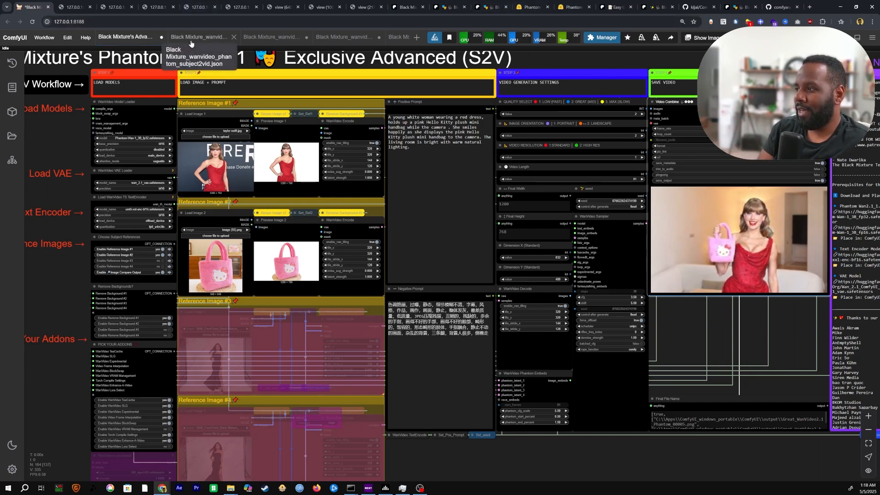
scroll(145, 203, up, 2)
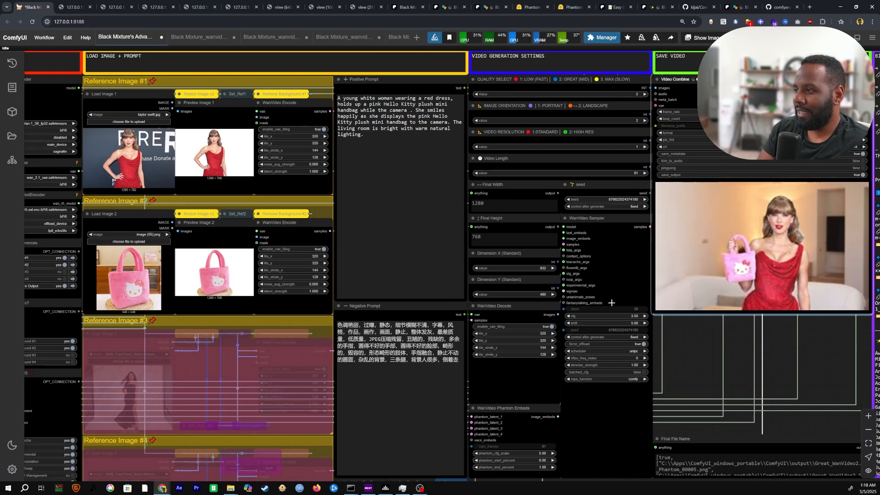
drag(618, 297, 611, 304)
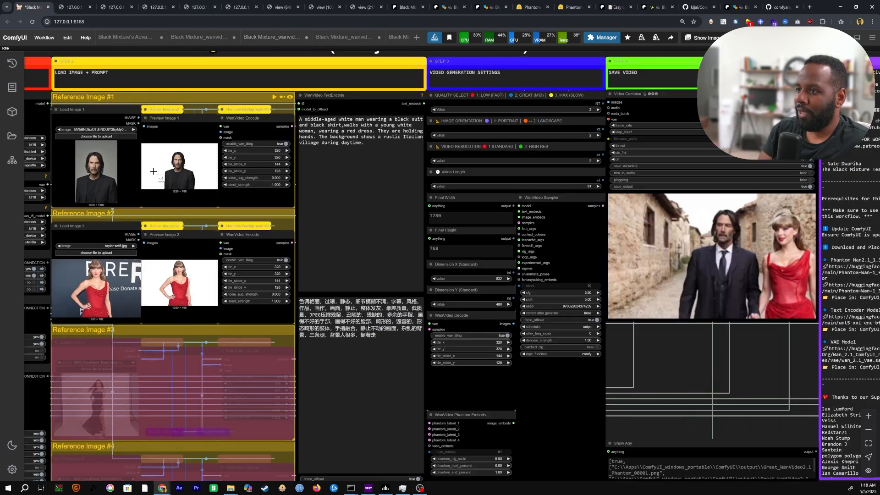
- Inspect the reference images and prompt of the man and woman walking through an Italian village
scroll(127, 228, up, 5)
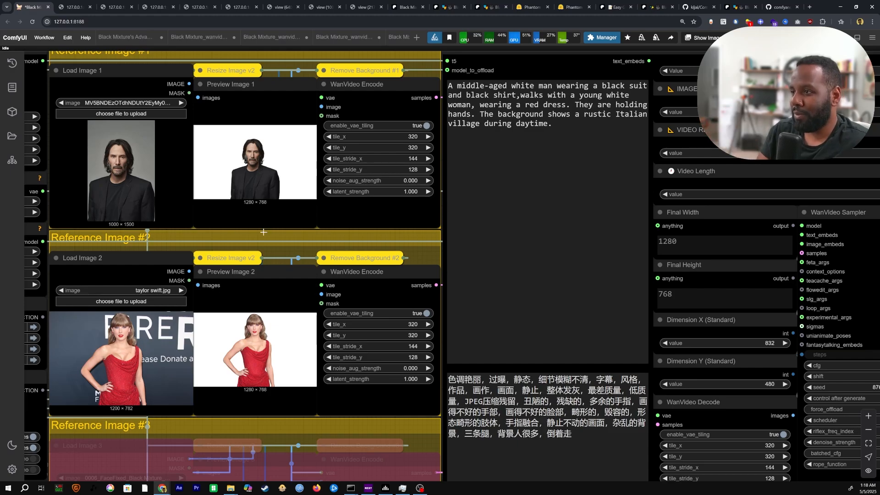
drag(264, 232, 314, 219)
scroll(197, 202, up, 2)
drag(196, 202, 196, 269)
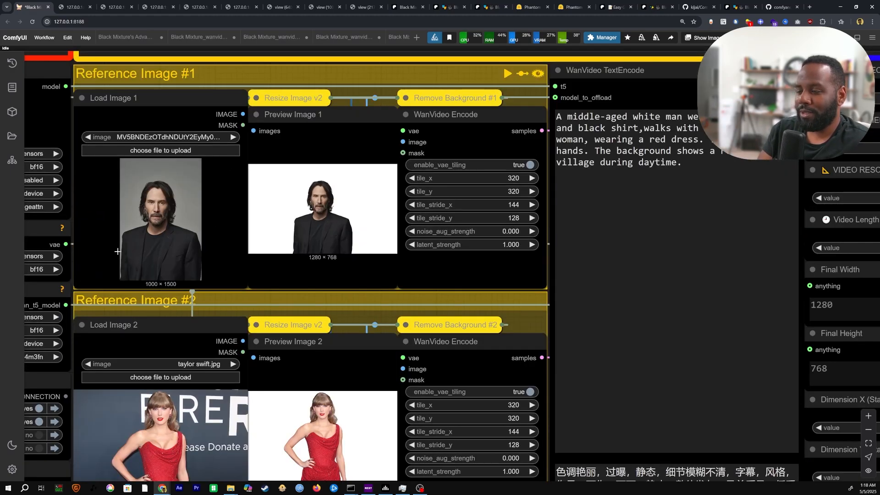
drag(231, 238, 140, 280)
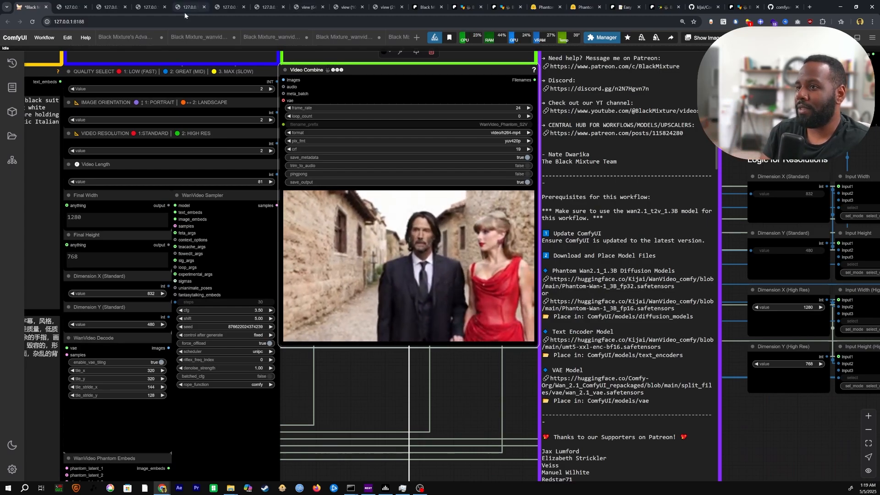
- Switch to the Pikachu handbag workflow and watch its generated video in a separate browser tab
scroll(160, 42, down, 2)
click(162, 38)
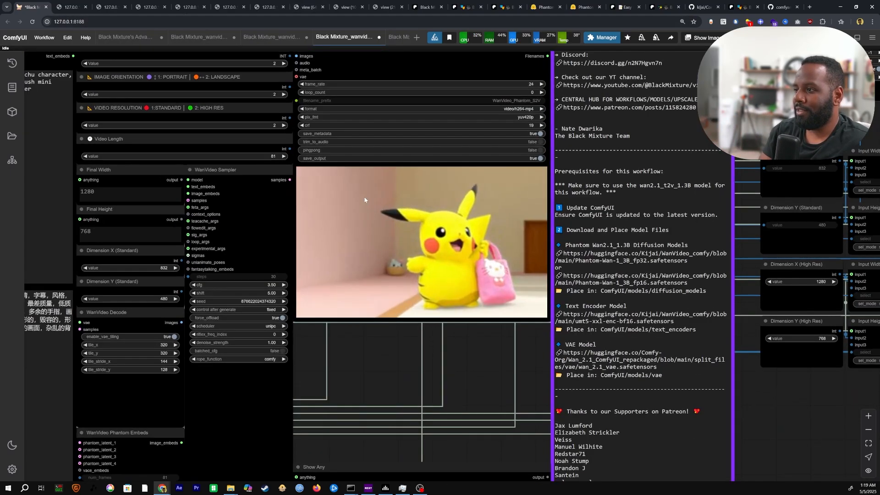
scroll(330, 275, down, 2)
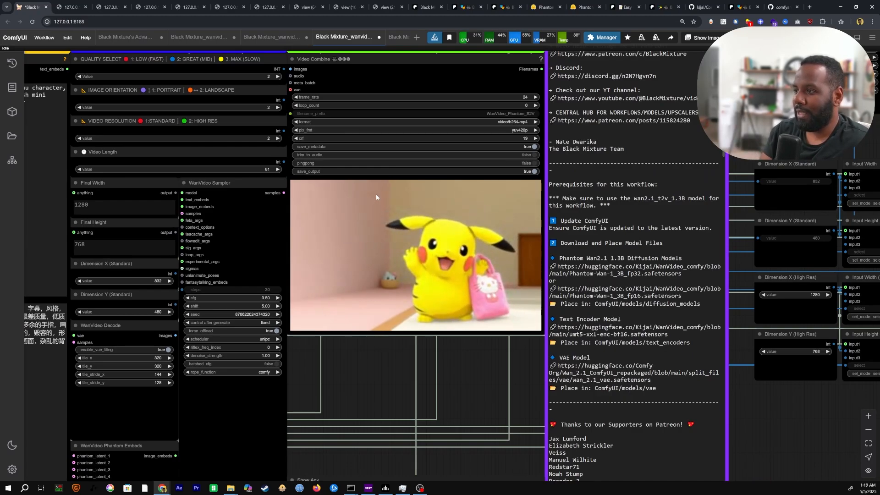
right_click(381, 149)
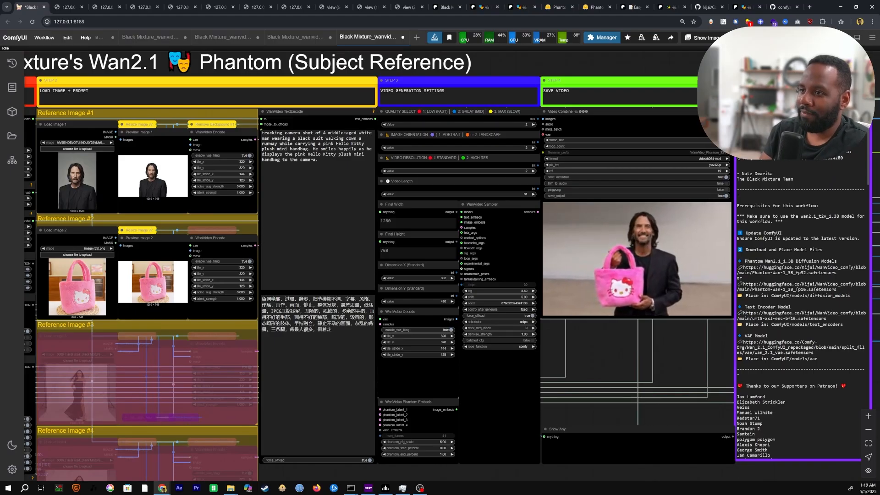
- Inspect the man's portrait in Reference Image #1 of the runway handbag workflow up close
scroll(139, 226, up, 3)
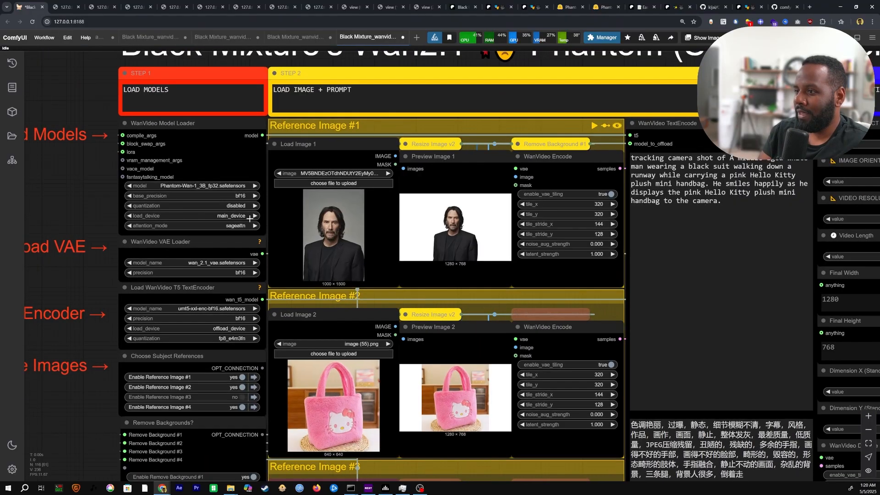
scroll(369, 254, up, 5)
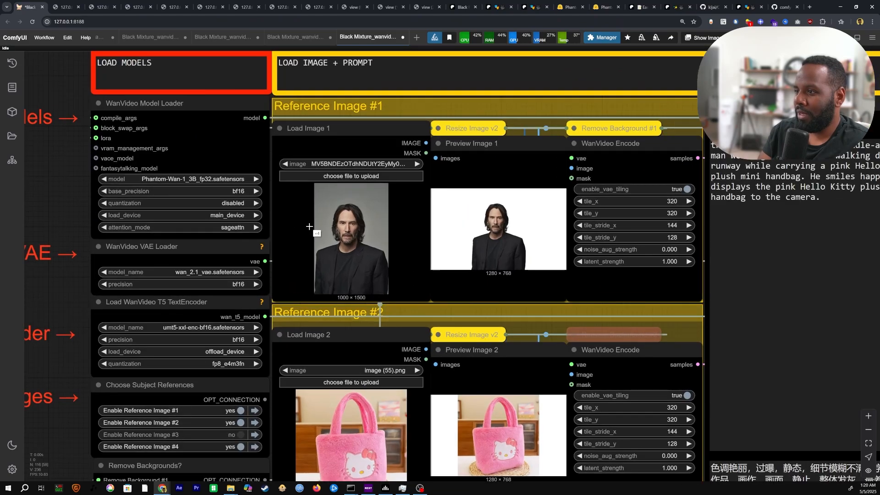
scroll(369, 254, up, 6)
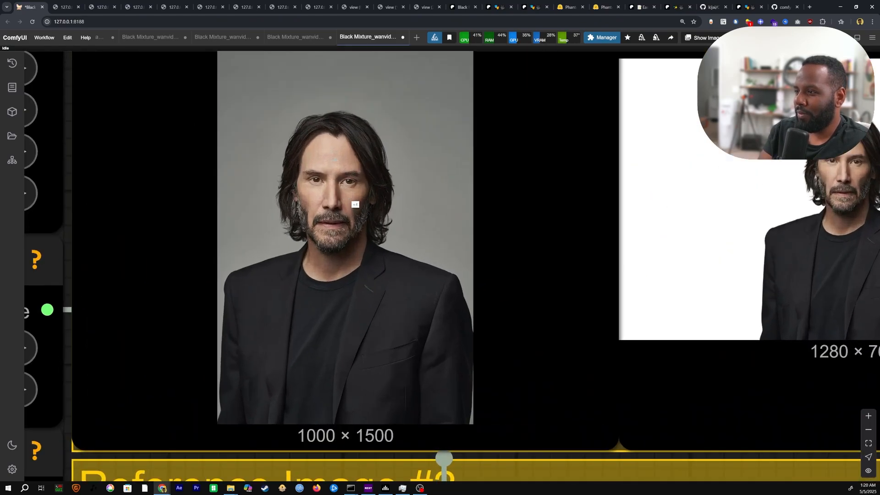
scroll(334, 165, up, 1)
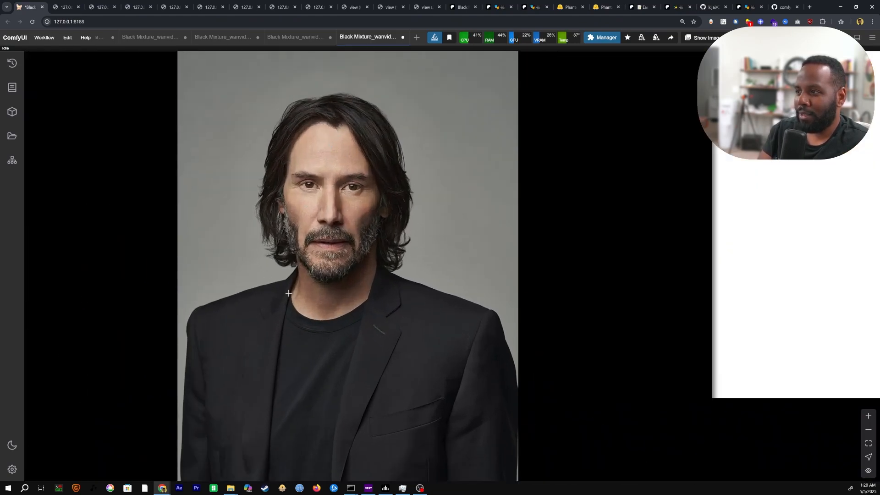
scroll(288, 293, down, 2)
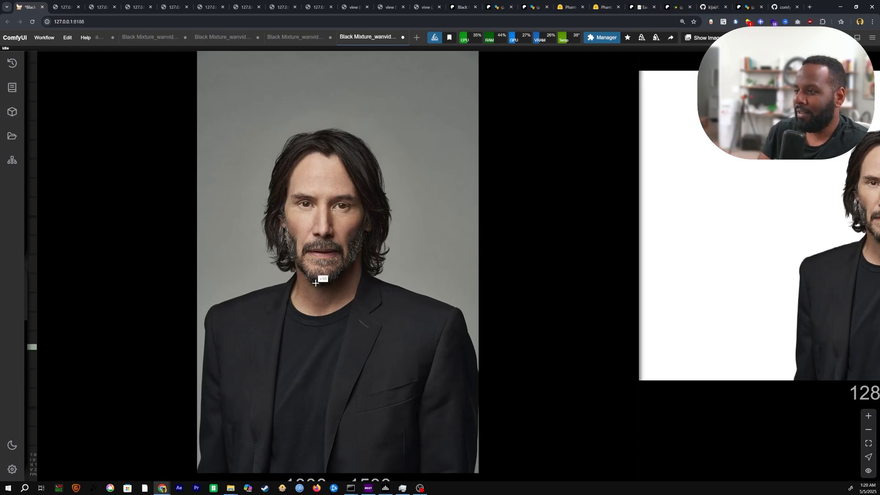
scroll(315, 283, down, 10)
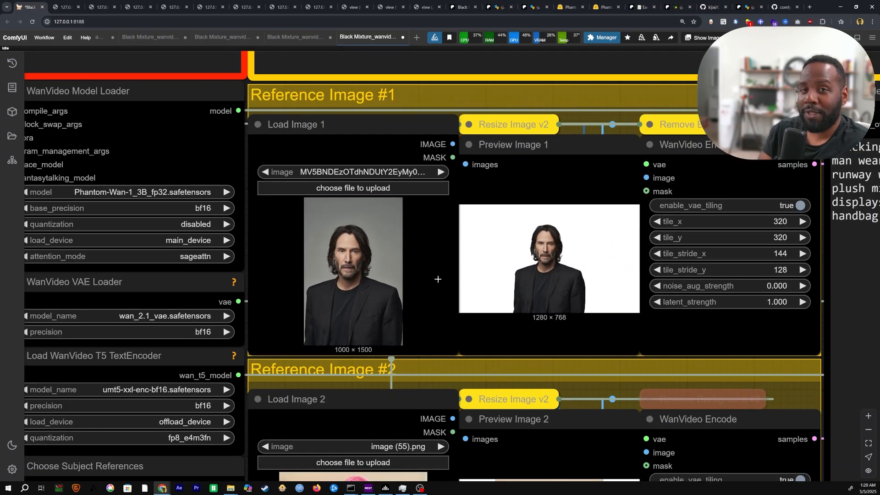
- Compare the generated video of the man holding the pink handbag with his reference portrait
drag(445, 274, 36, 206)
scroll(642, 353, down, 1)
drag(651, 358, 1, 246)
scroll(392, 296, down, 2)
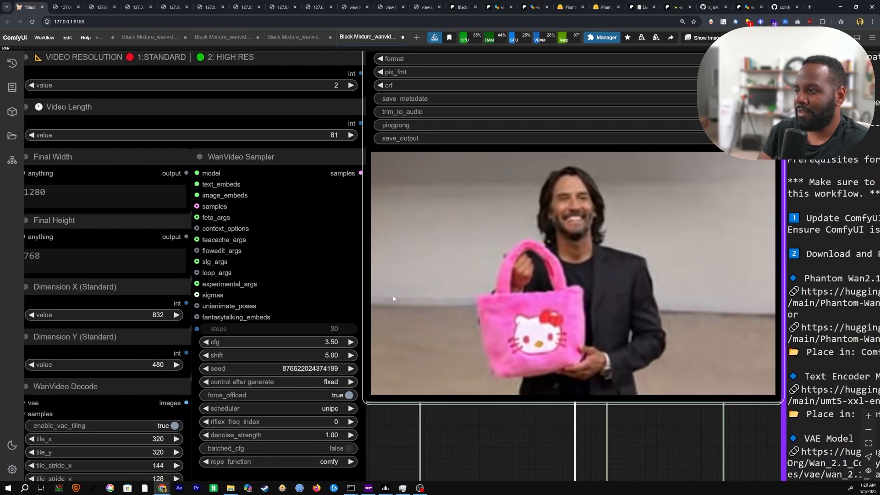
drag(430, 288, 403, 299)
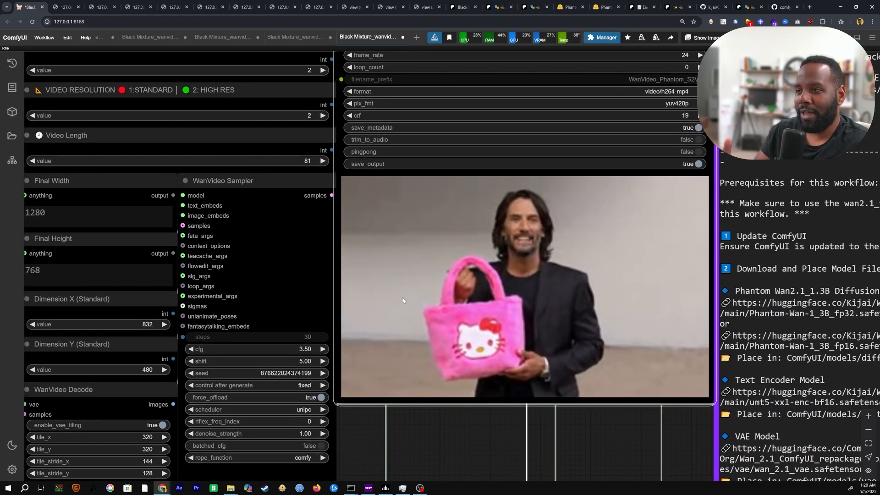
scroll(402, 299, down, 1)
scroll(323, 41, down, 2)
- Switch to the Mario and Pikachu workflow and review its two reference images and text prompt
click(322, 41)
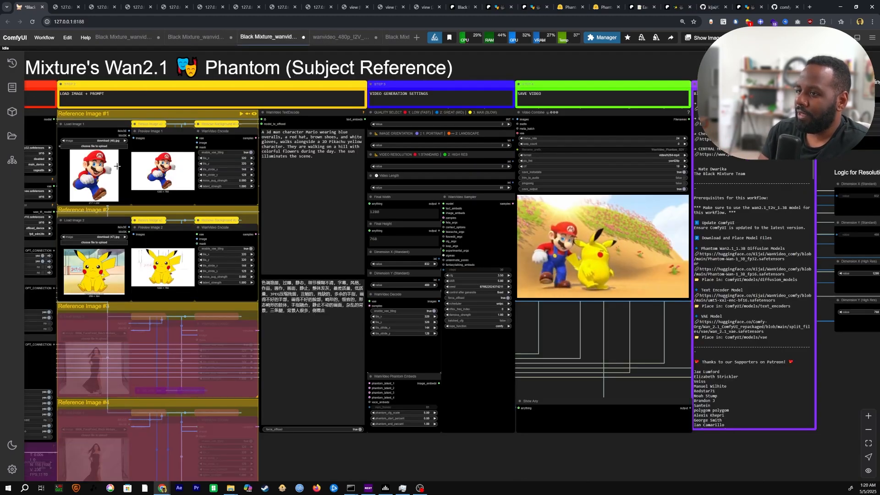
scroll(117, 165, up, 2)
drag(117, 168, 217, 179)
scroll(299, 181, up, 6)
scroll(218, 178, up, 1)
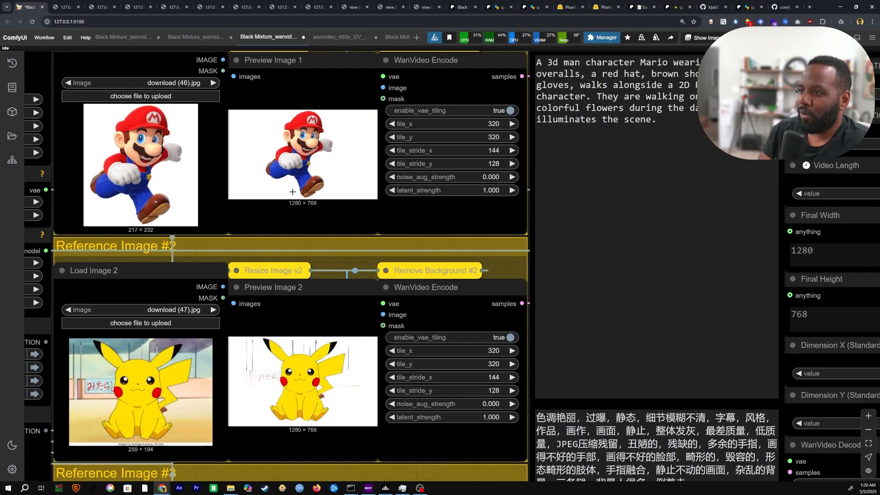
drag(174, 295, 111, 242)
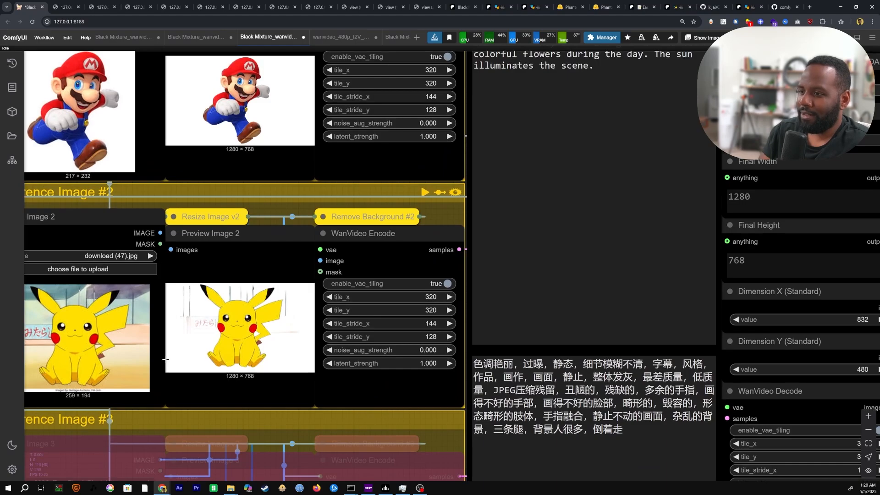
drag(58, 329, 66, 326)
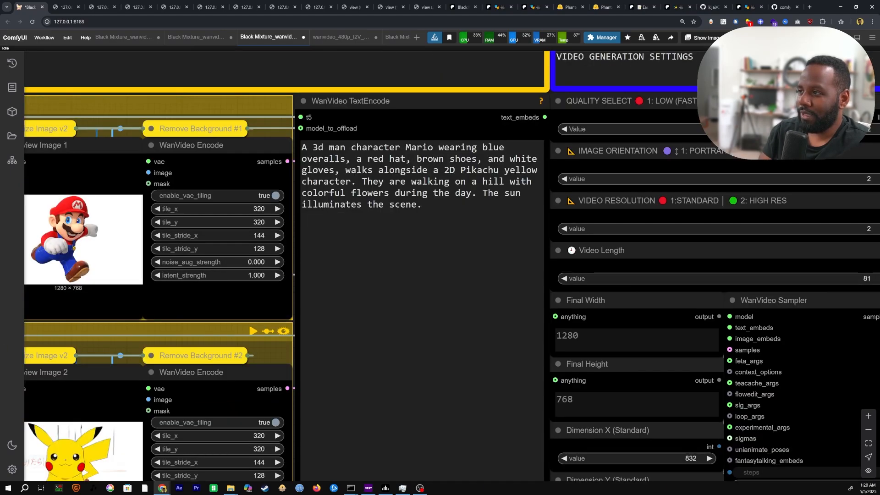